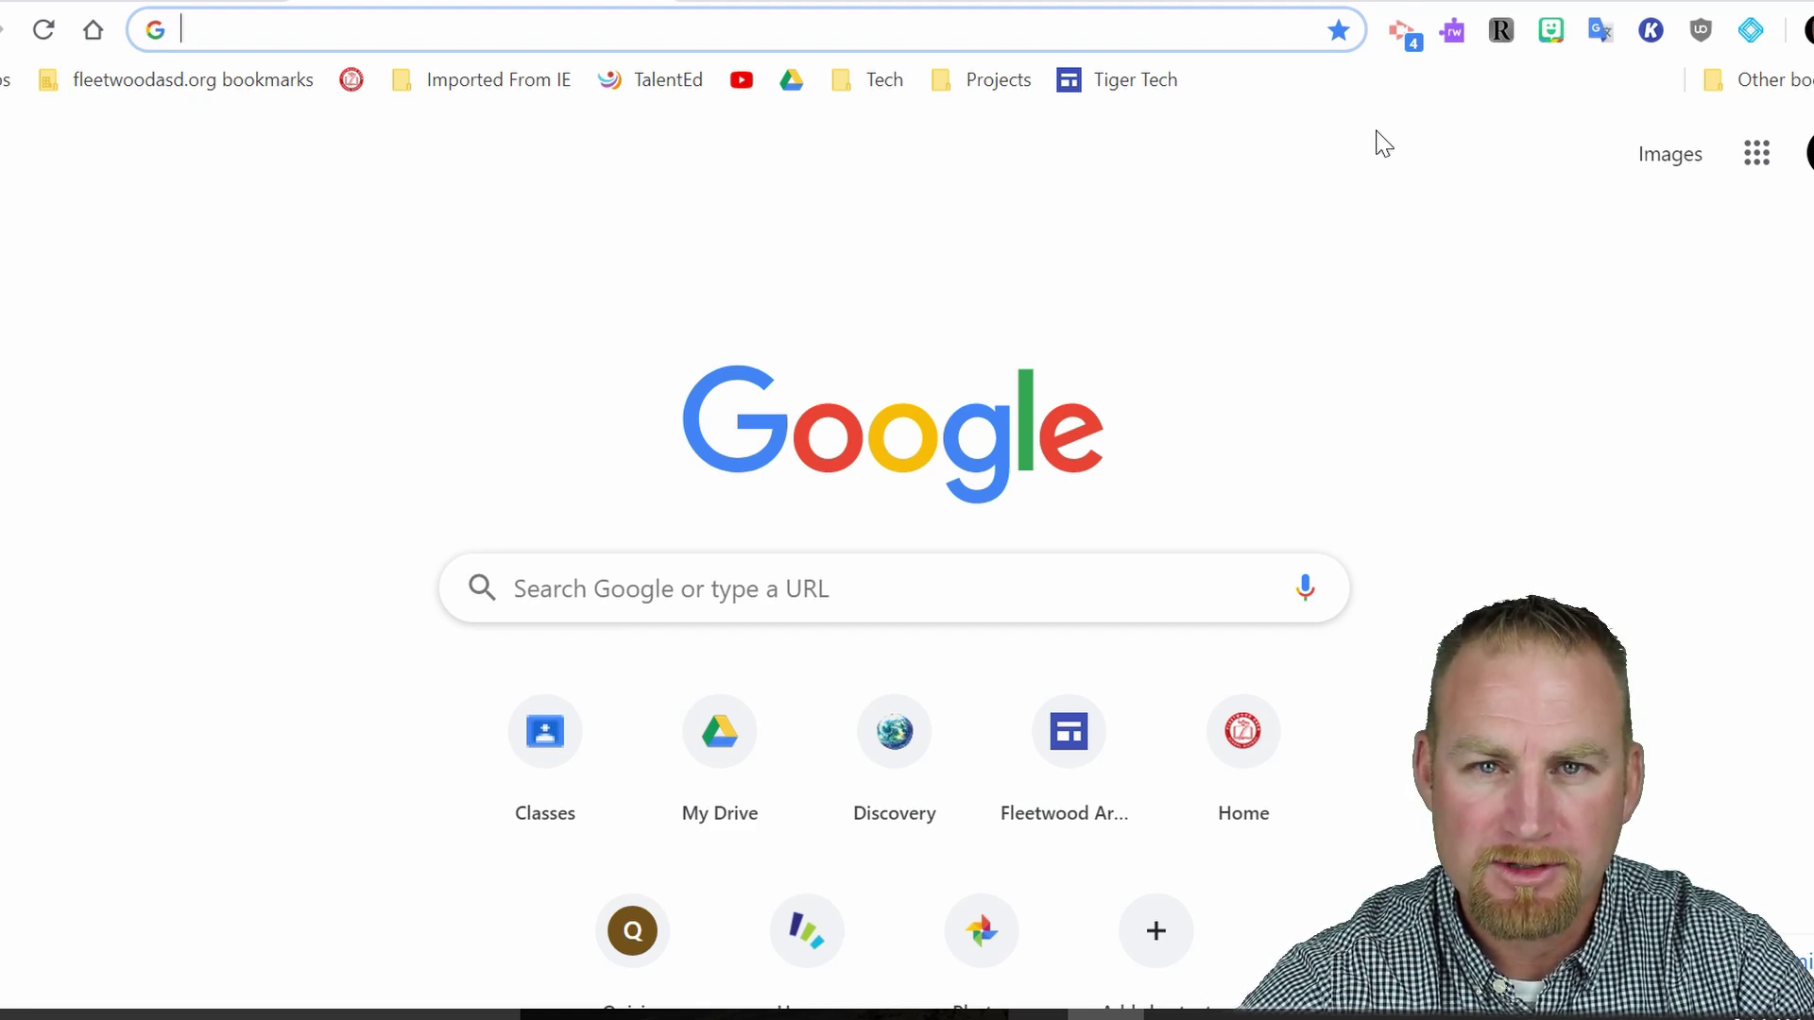
# Go to classroom.google.com in Chrome using the 'cla' address-bar suggestion
pyautogui.click(1655, 307)
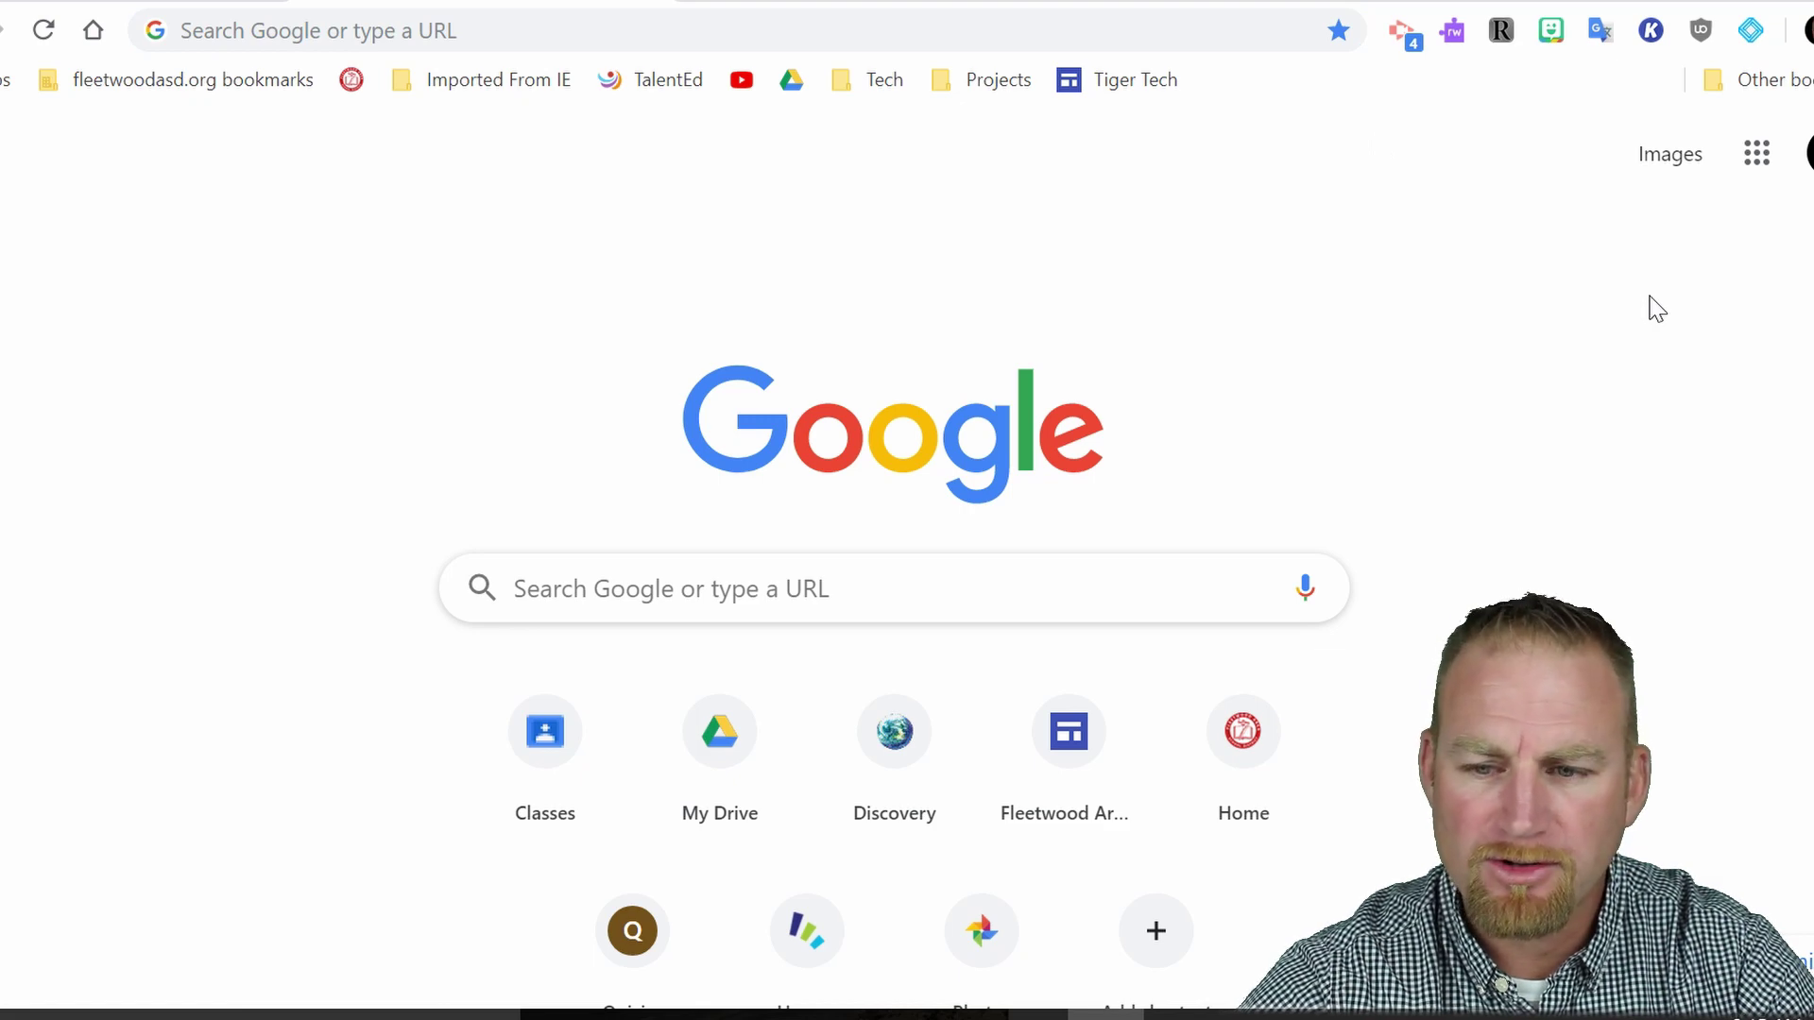
pyautogui.click(1758, 166)
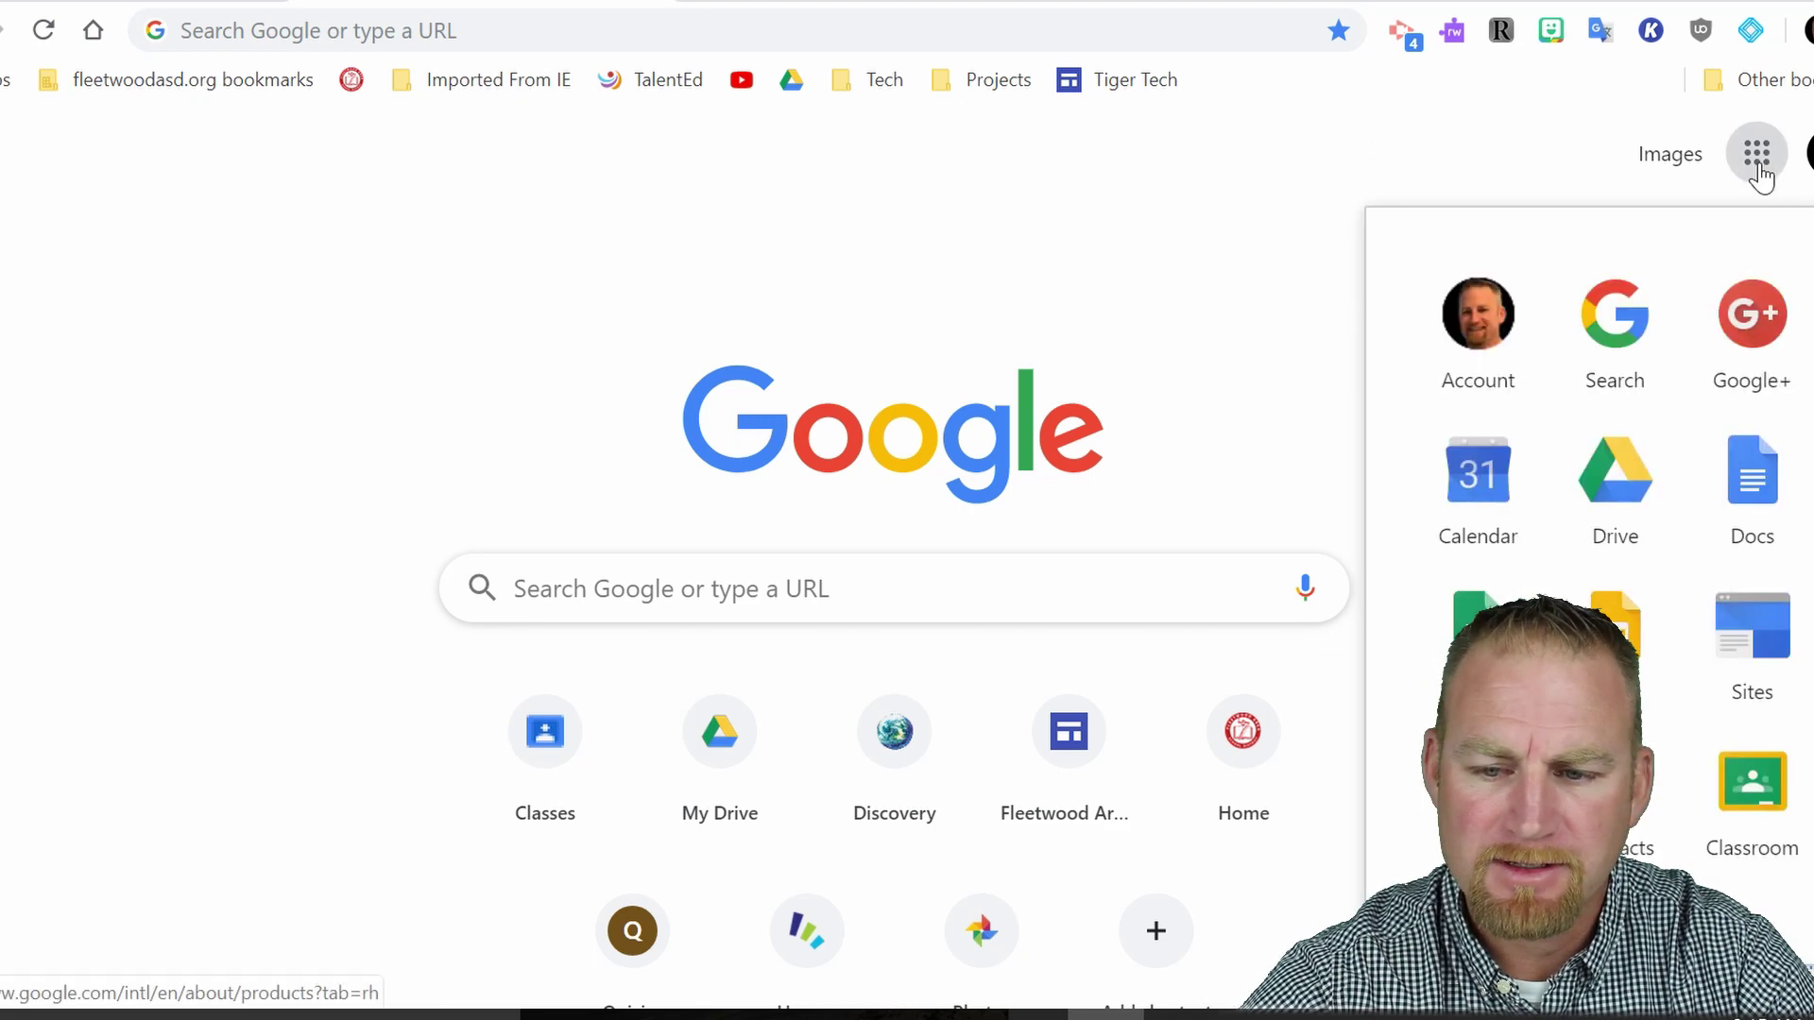
pyautogui.click(1152, 259)
pyautogui.hotkey('ctrl', 'l')
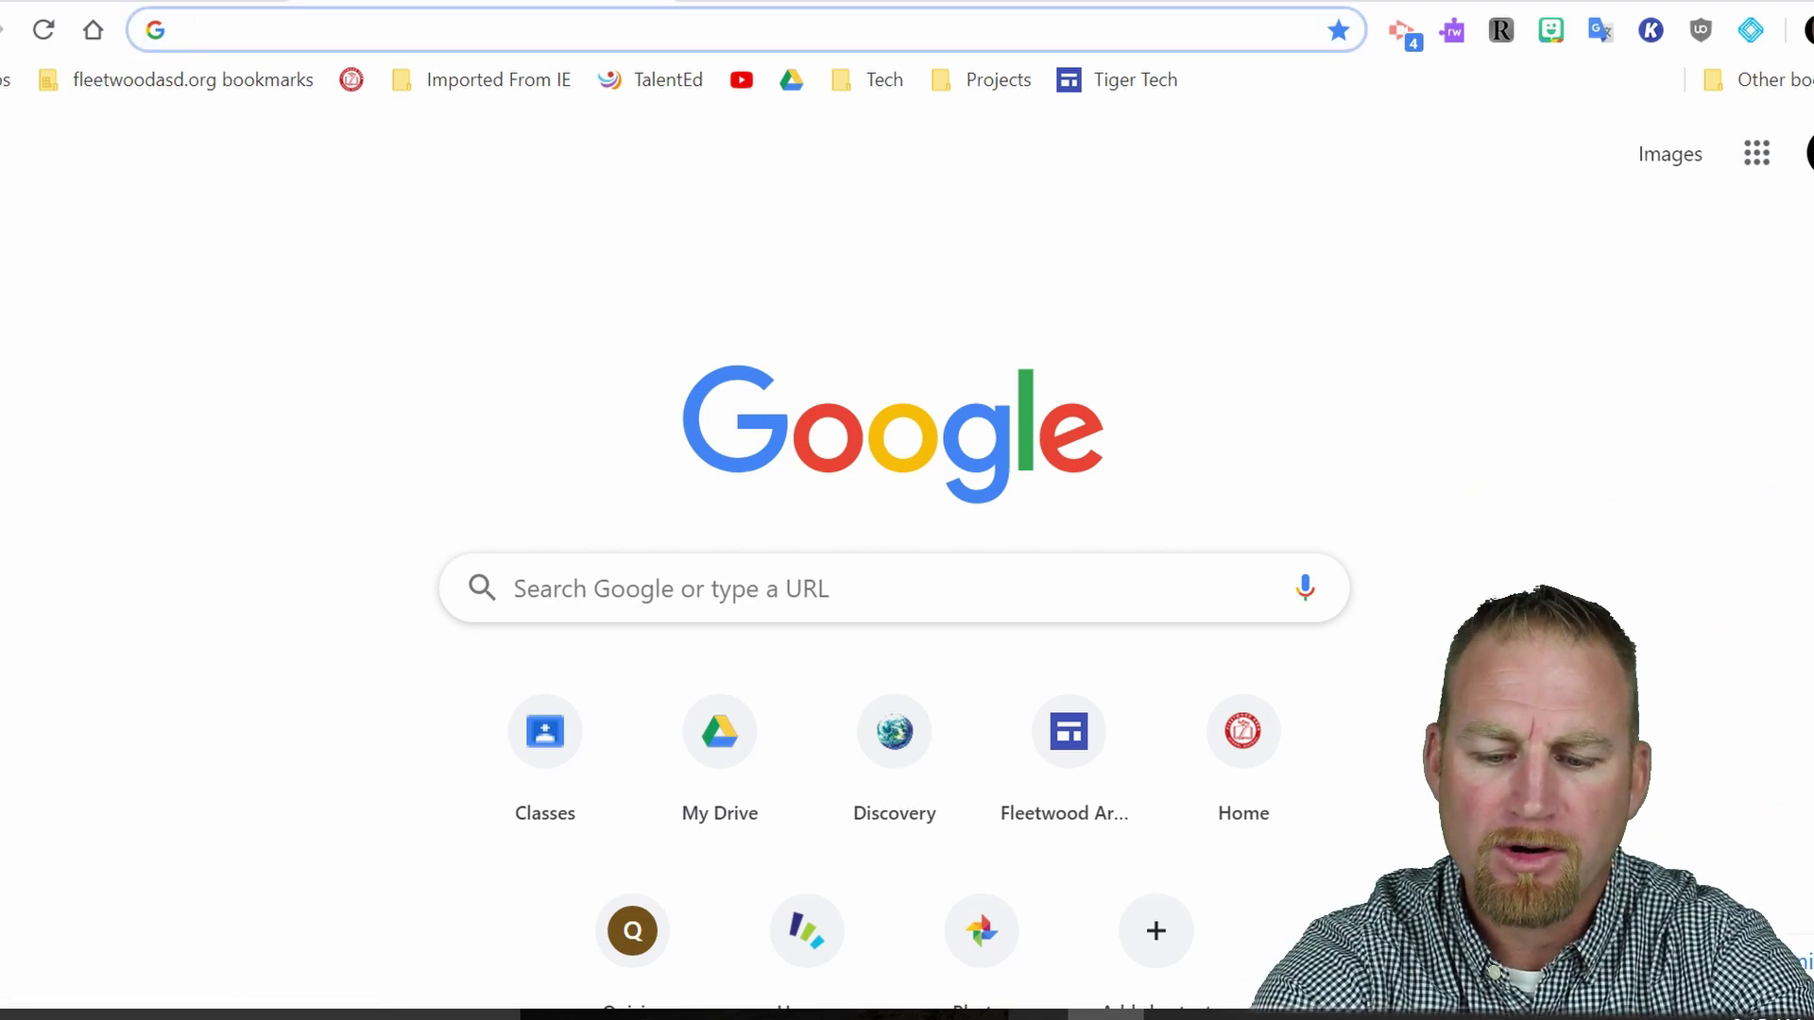
pyautogui.write('classroom.google.com/u/0/h')
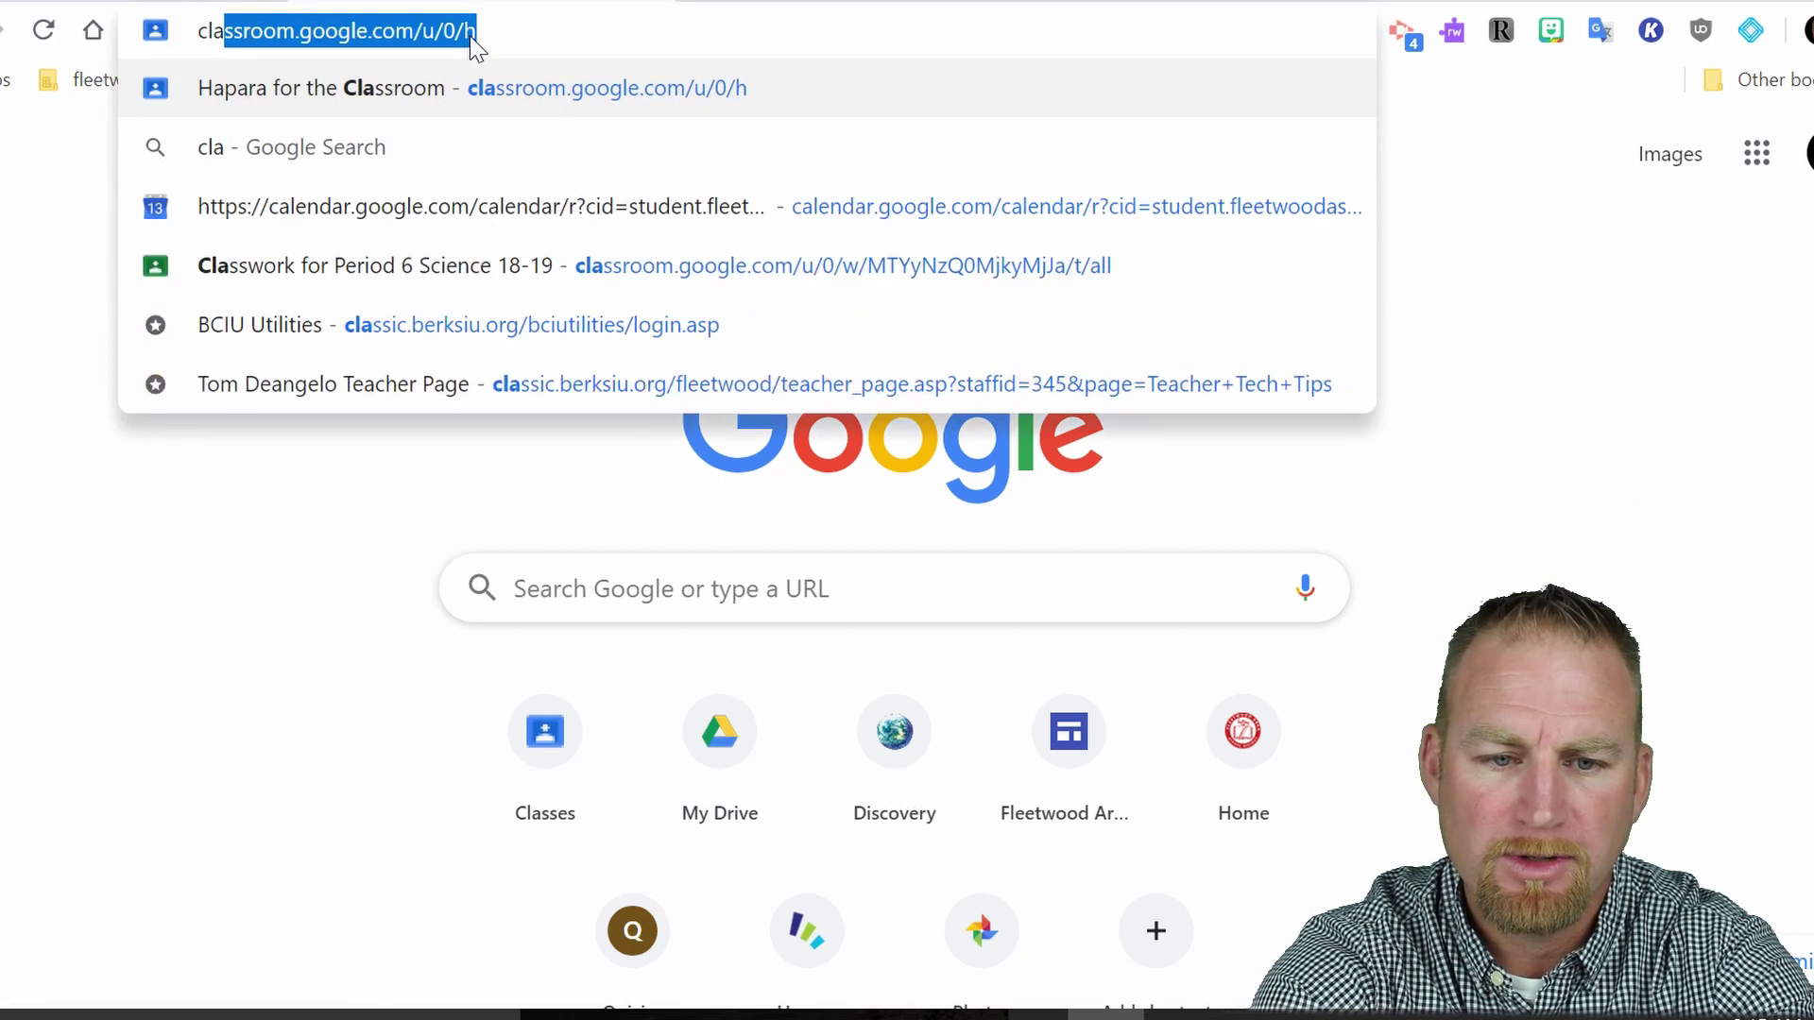
pyautogui.press('Return')
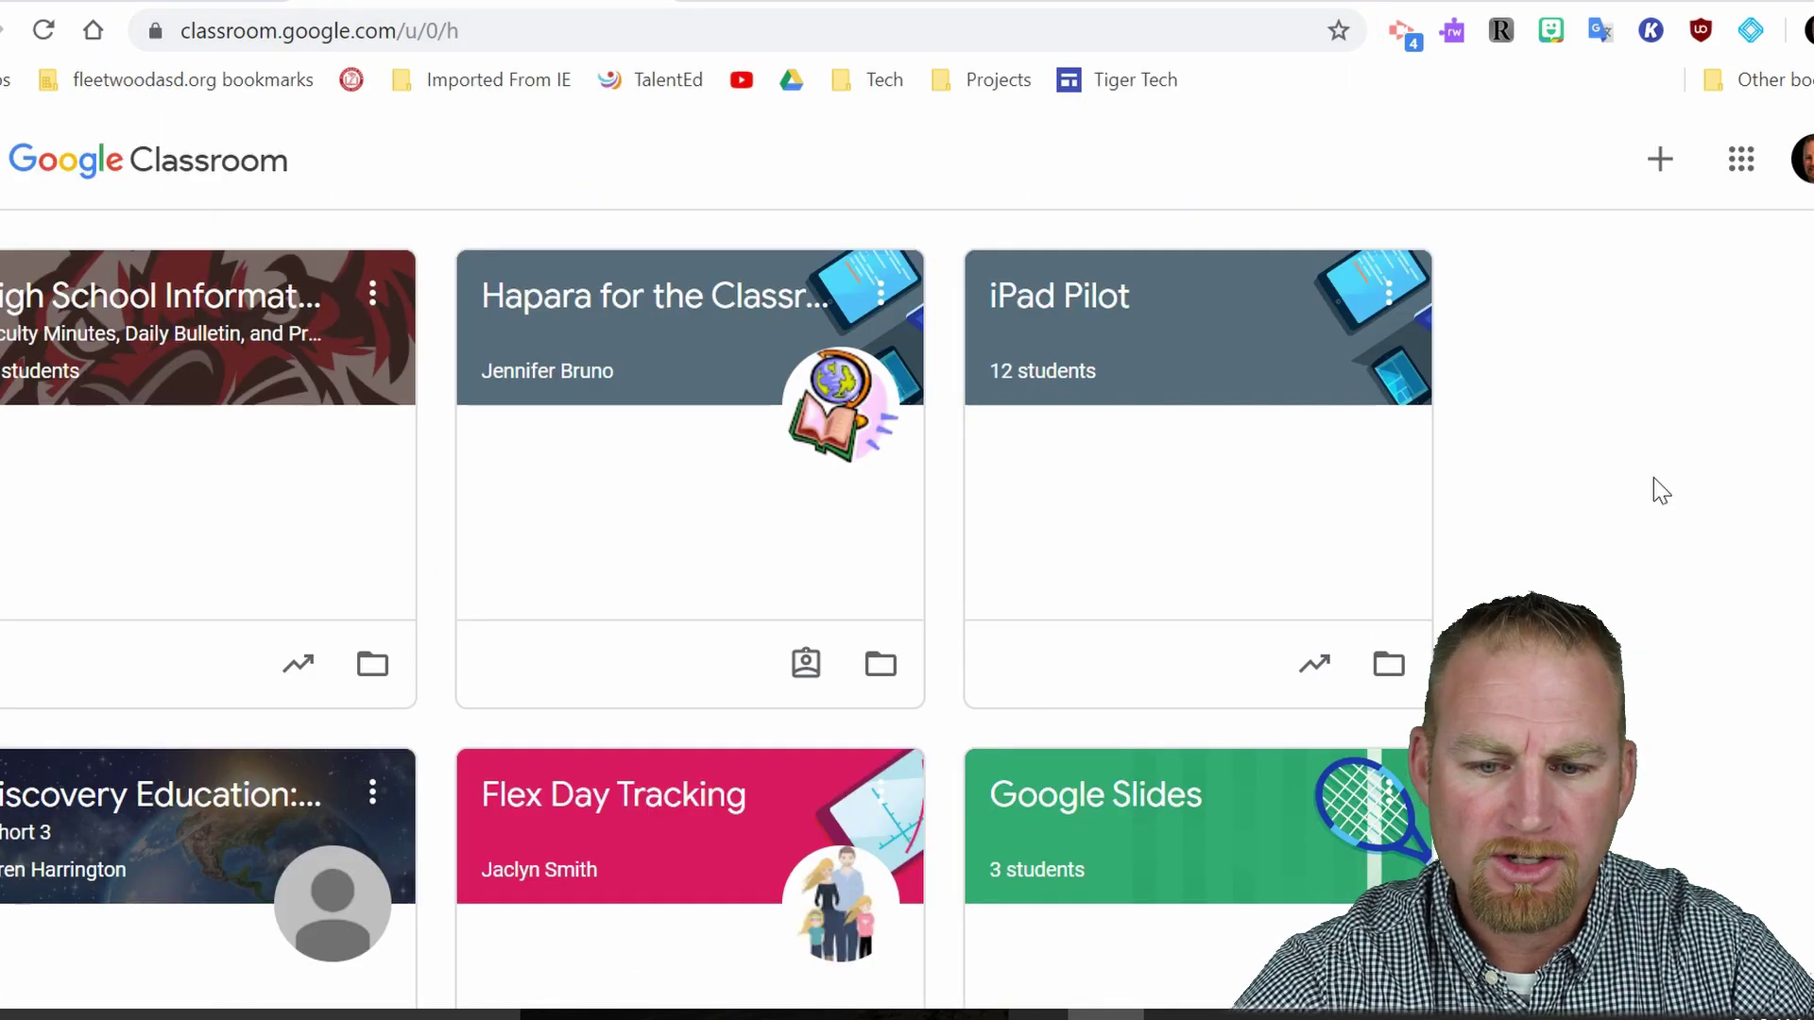
pyautogui.scroll(-10, 1740, 484)
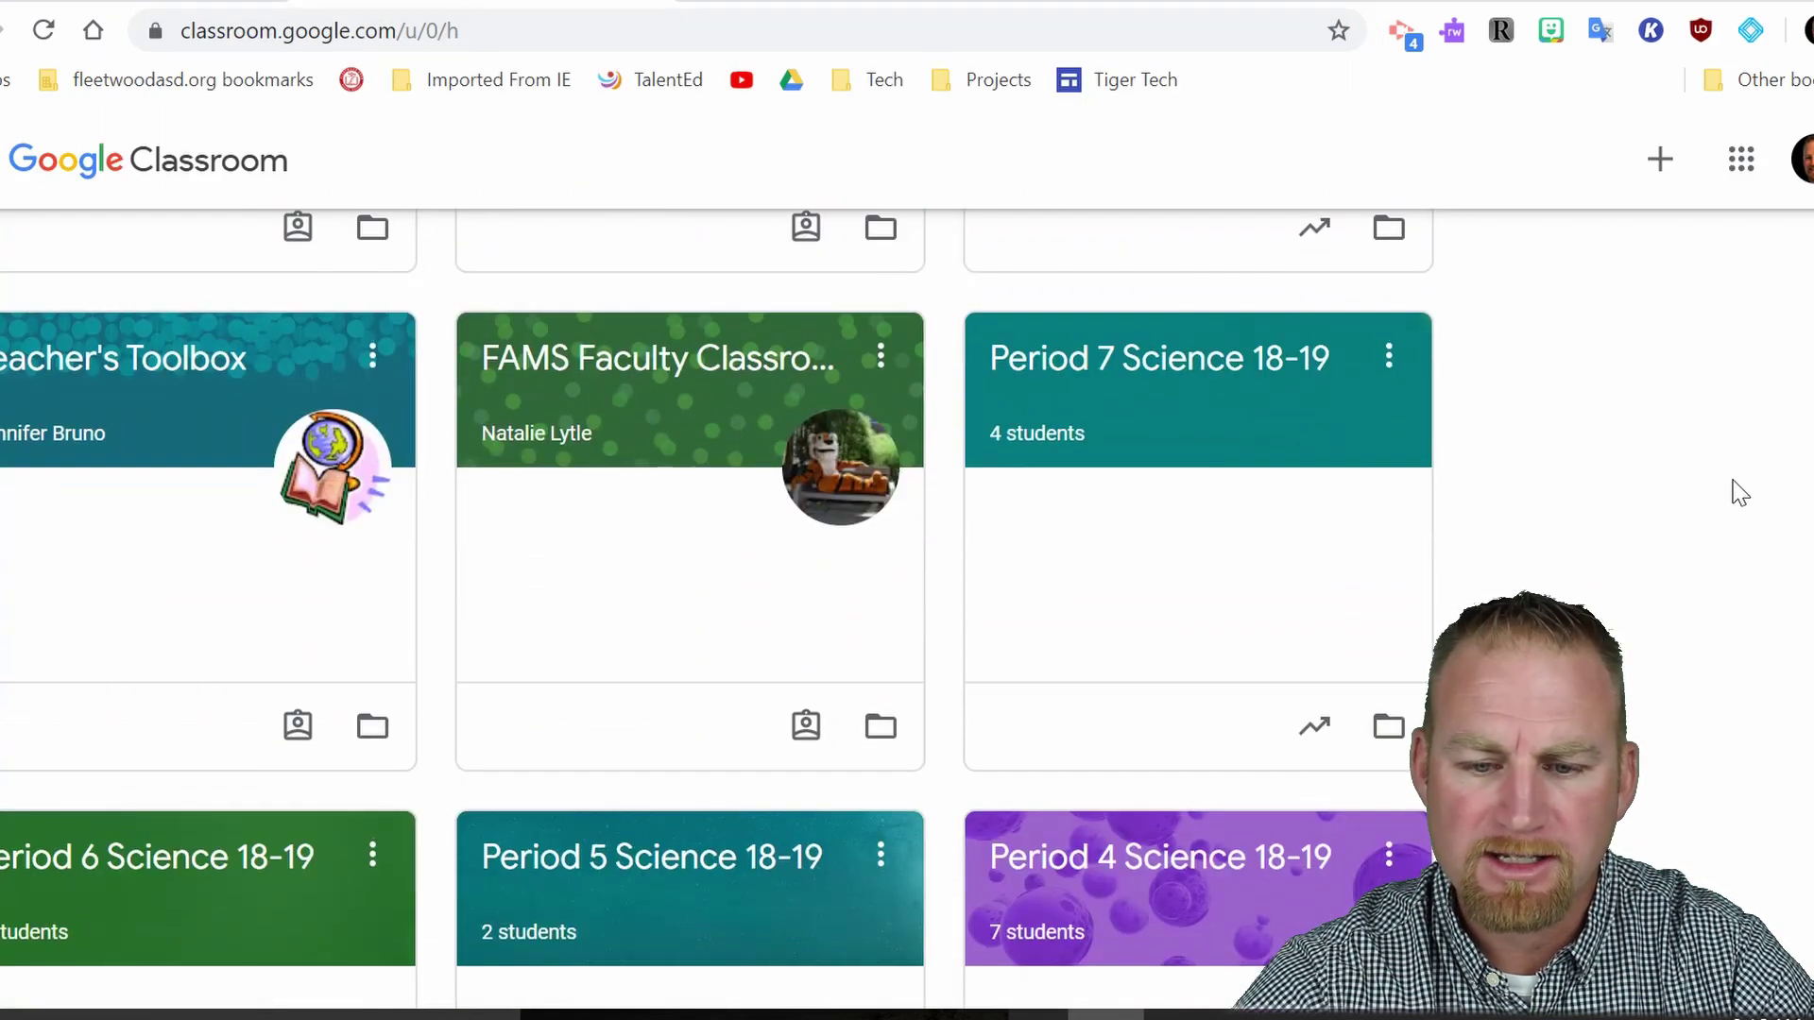
pyautogui.scroll(-2, 1740, 495)
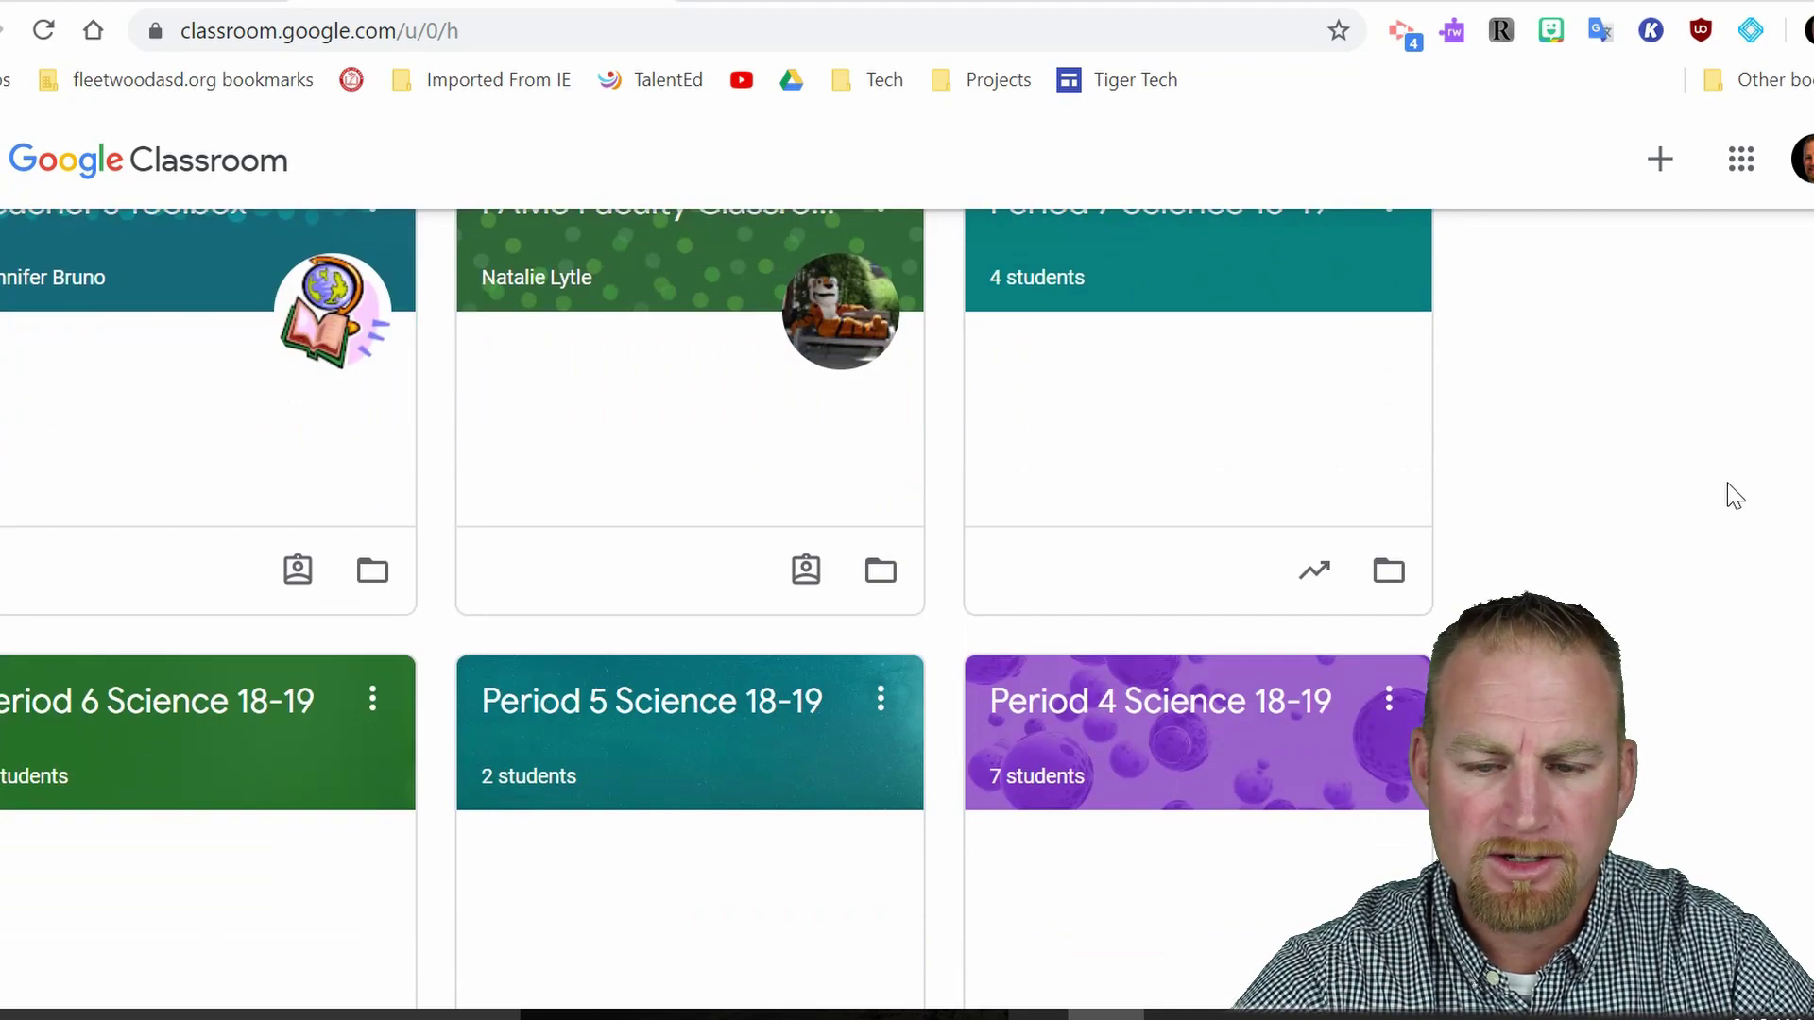
pyautogui.scroll(11, 1736, 495)
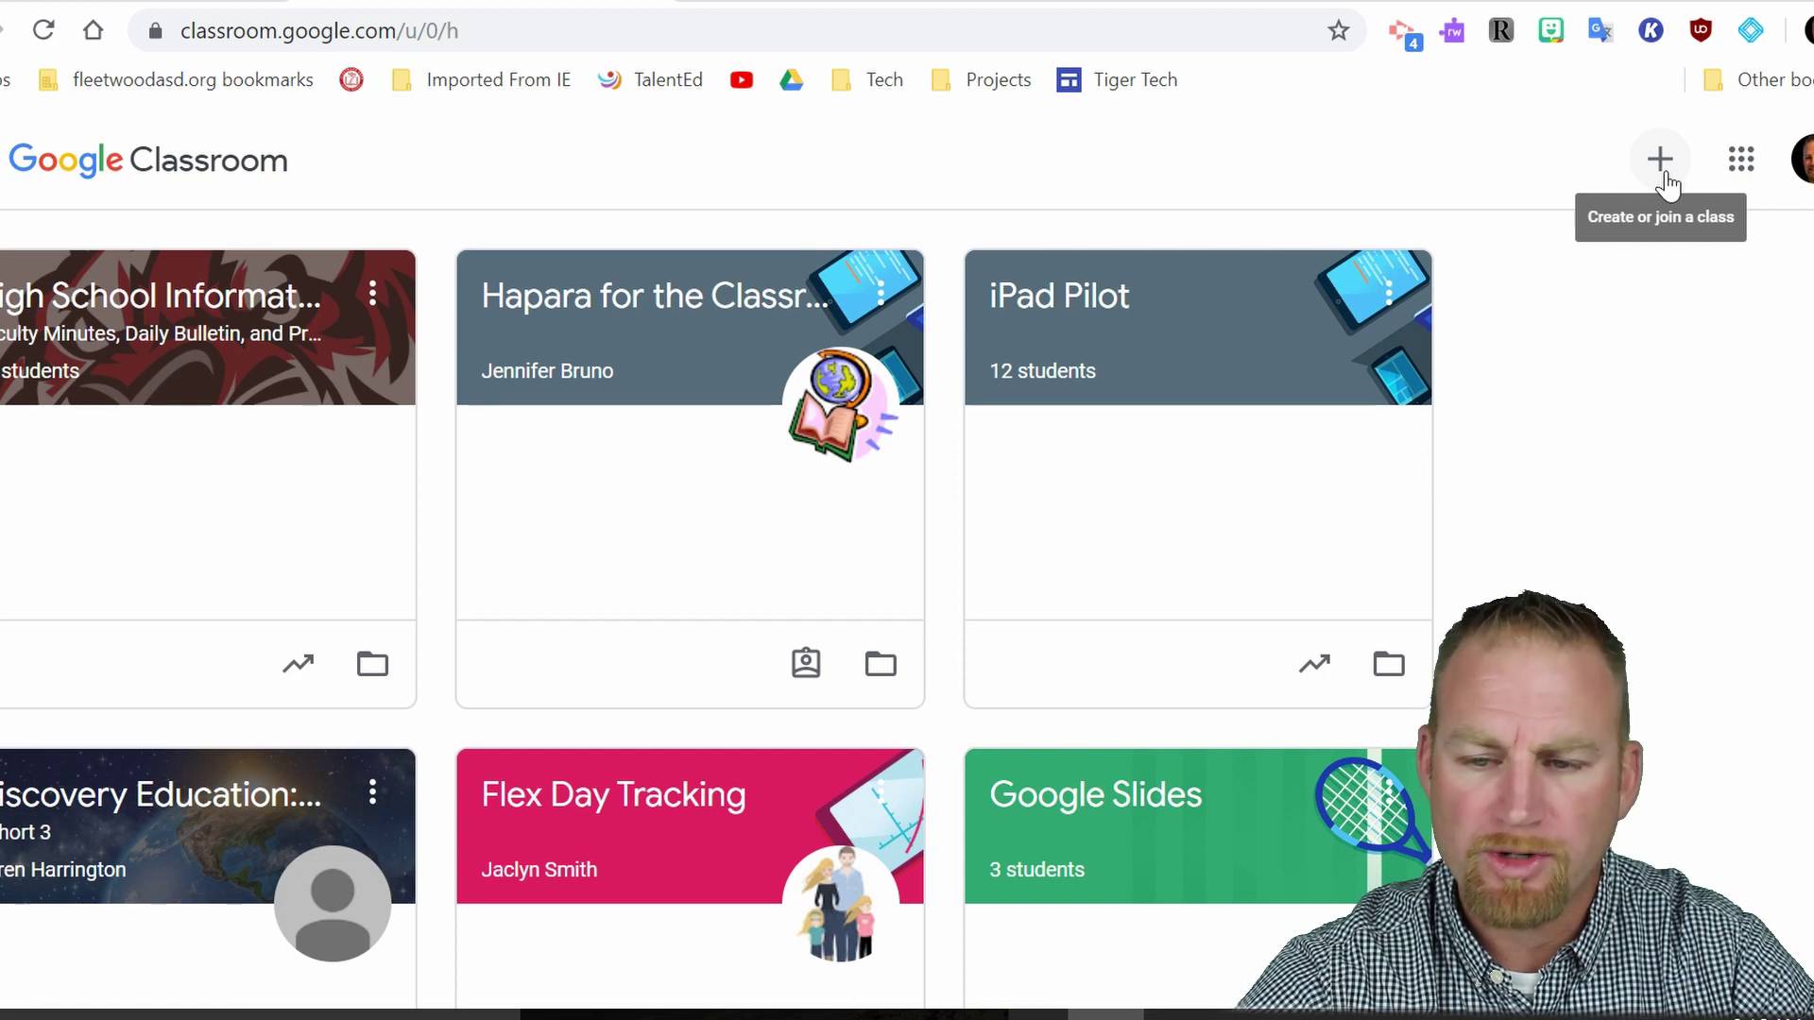
pyautogui.click(1666, 183)
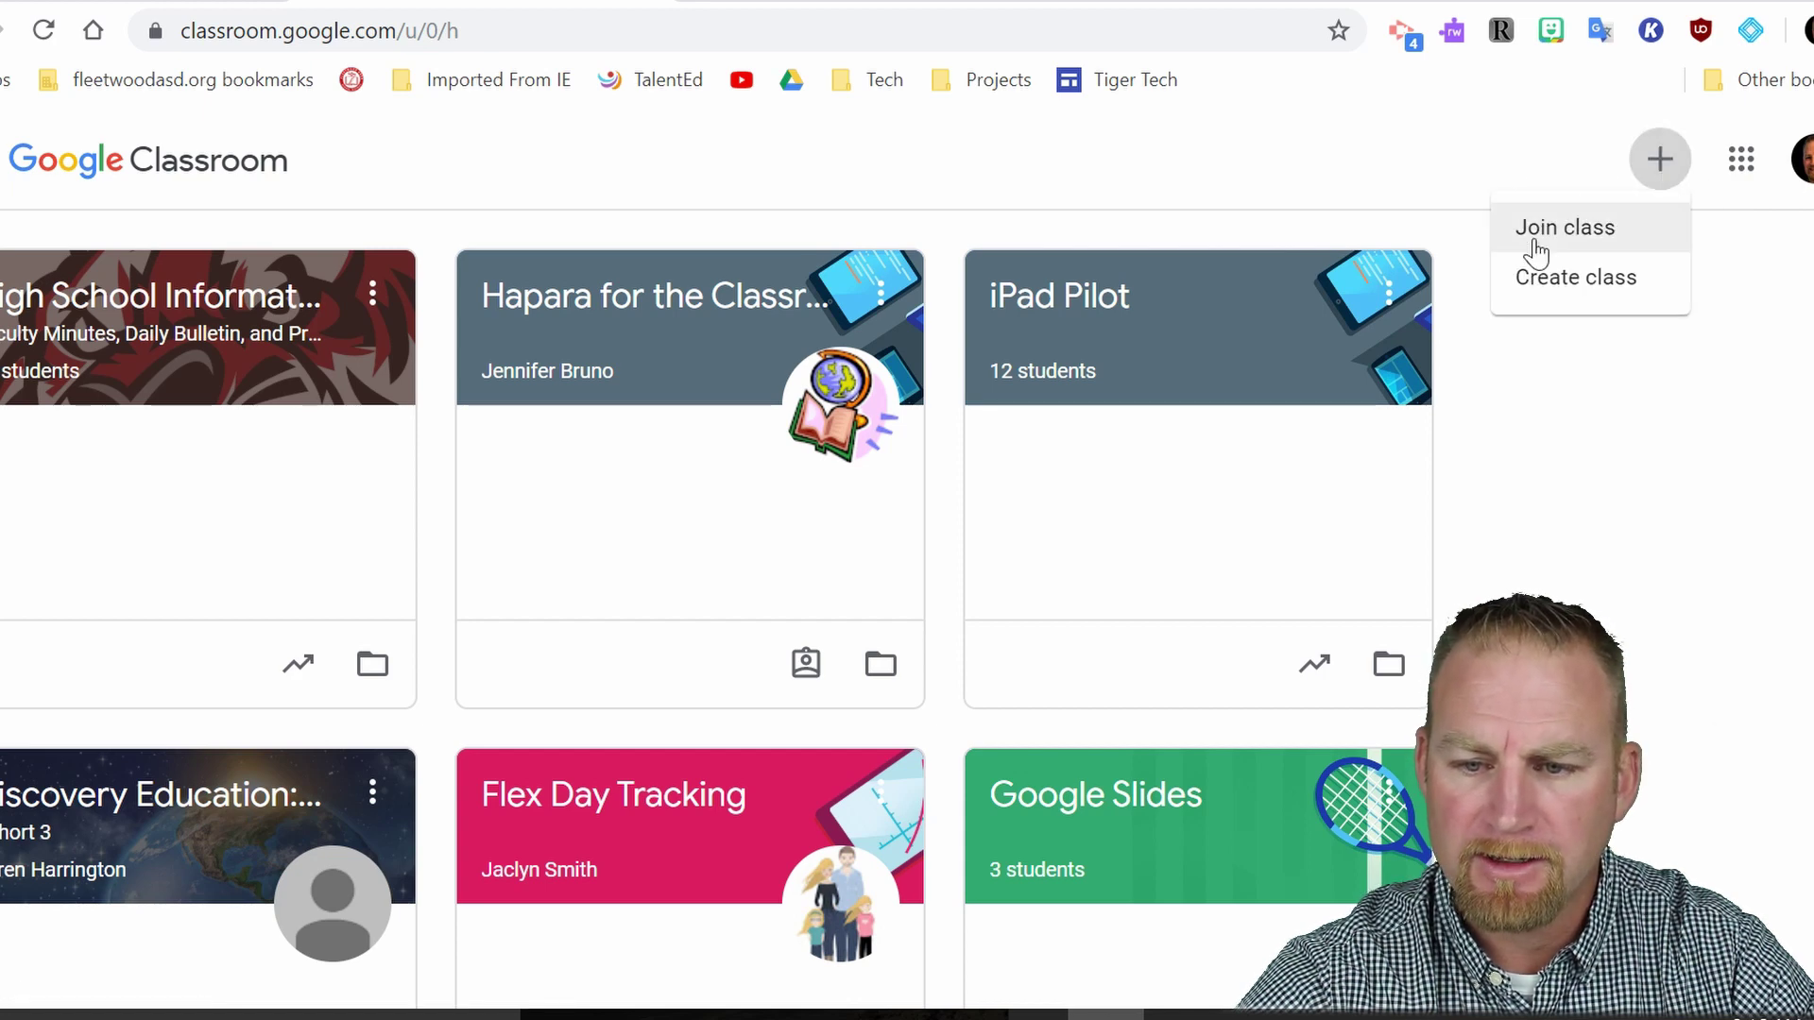
# Create a new class named 'Example Class Period 3'
pyautogui.click(1567, 304)
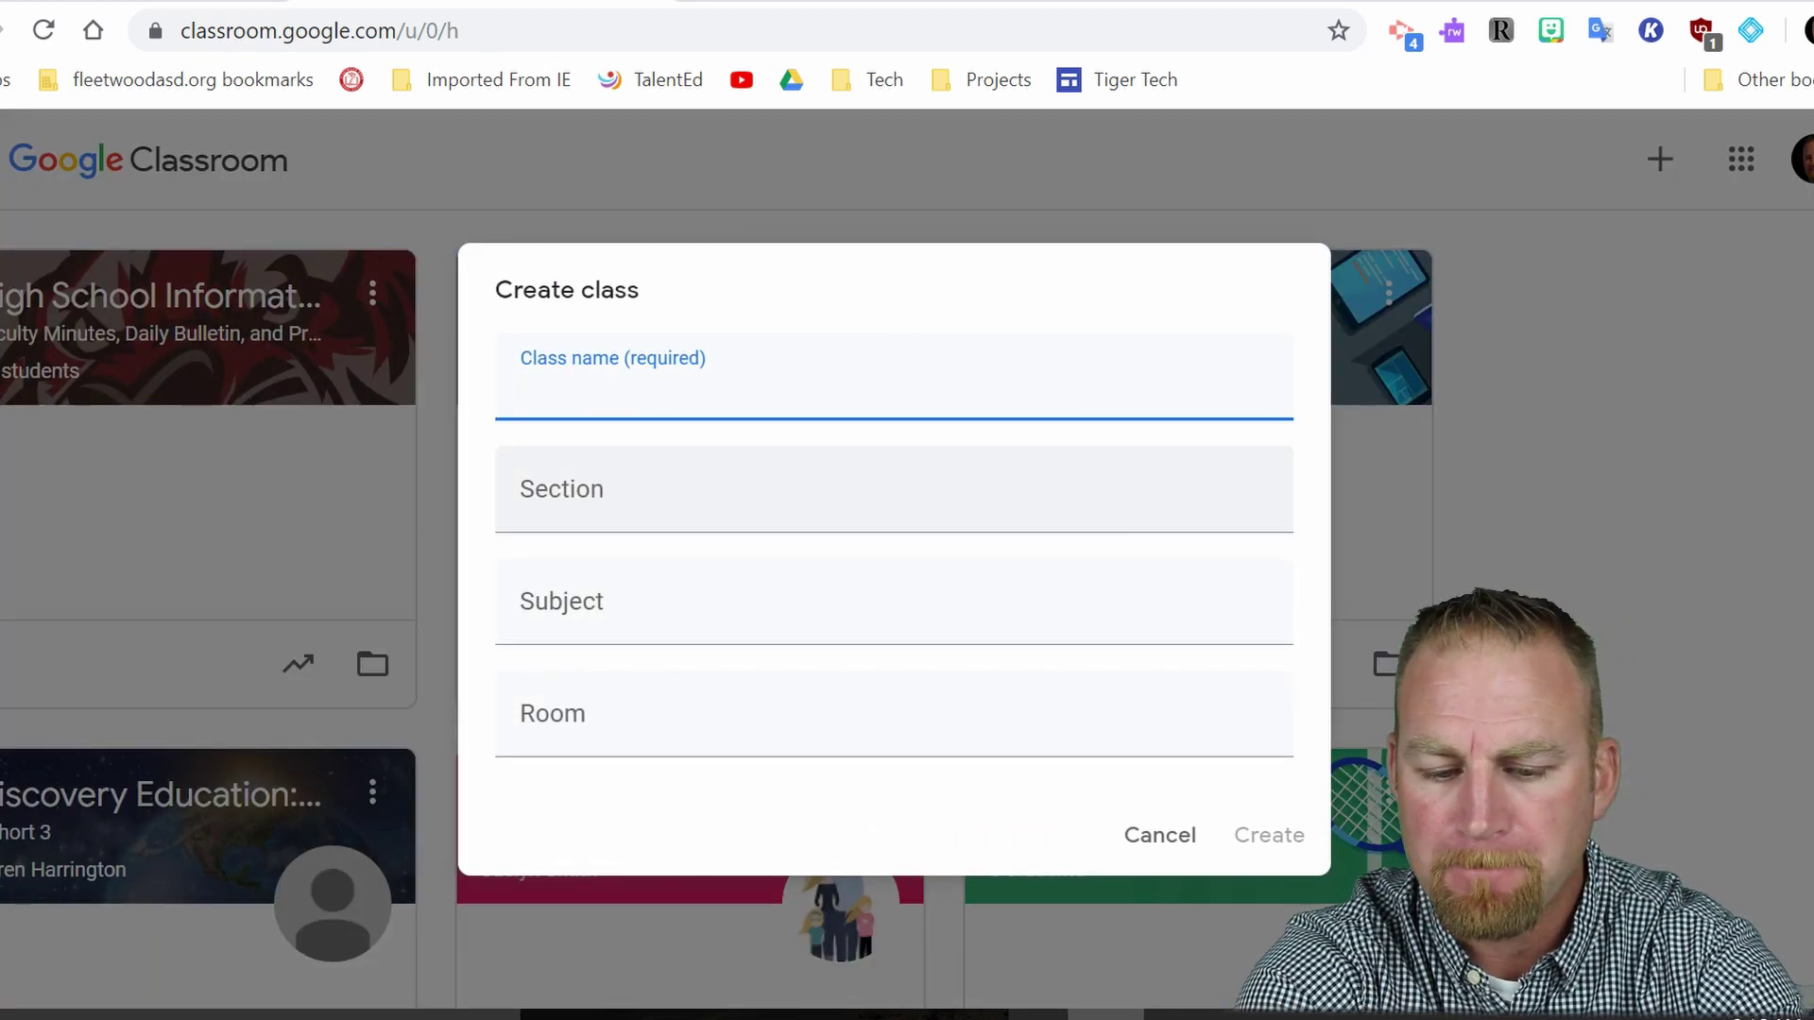
pyautogui.write('Example ')
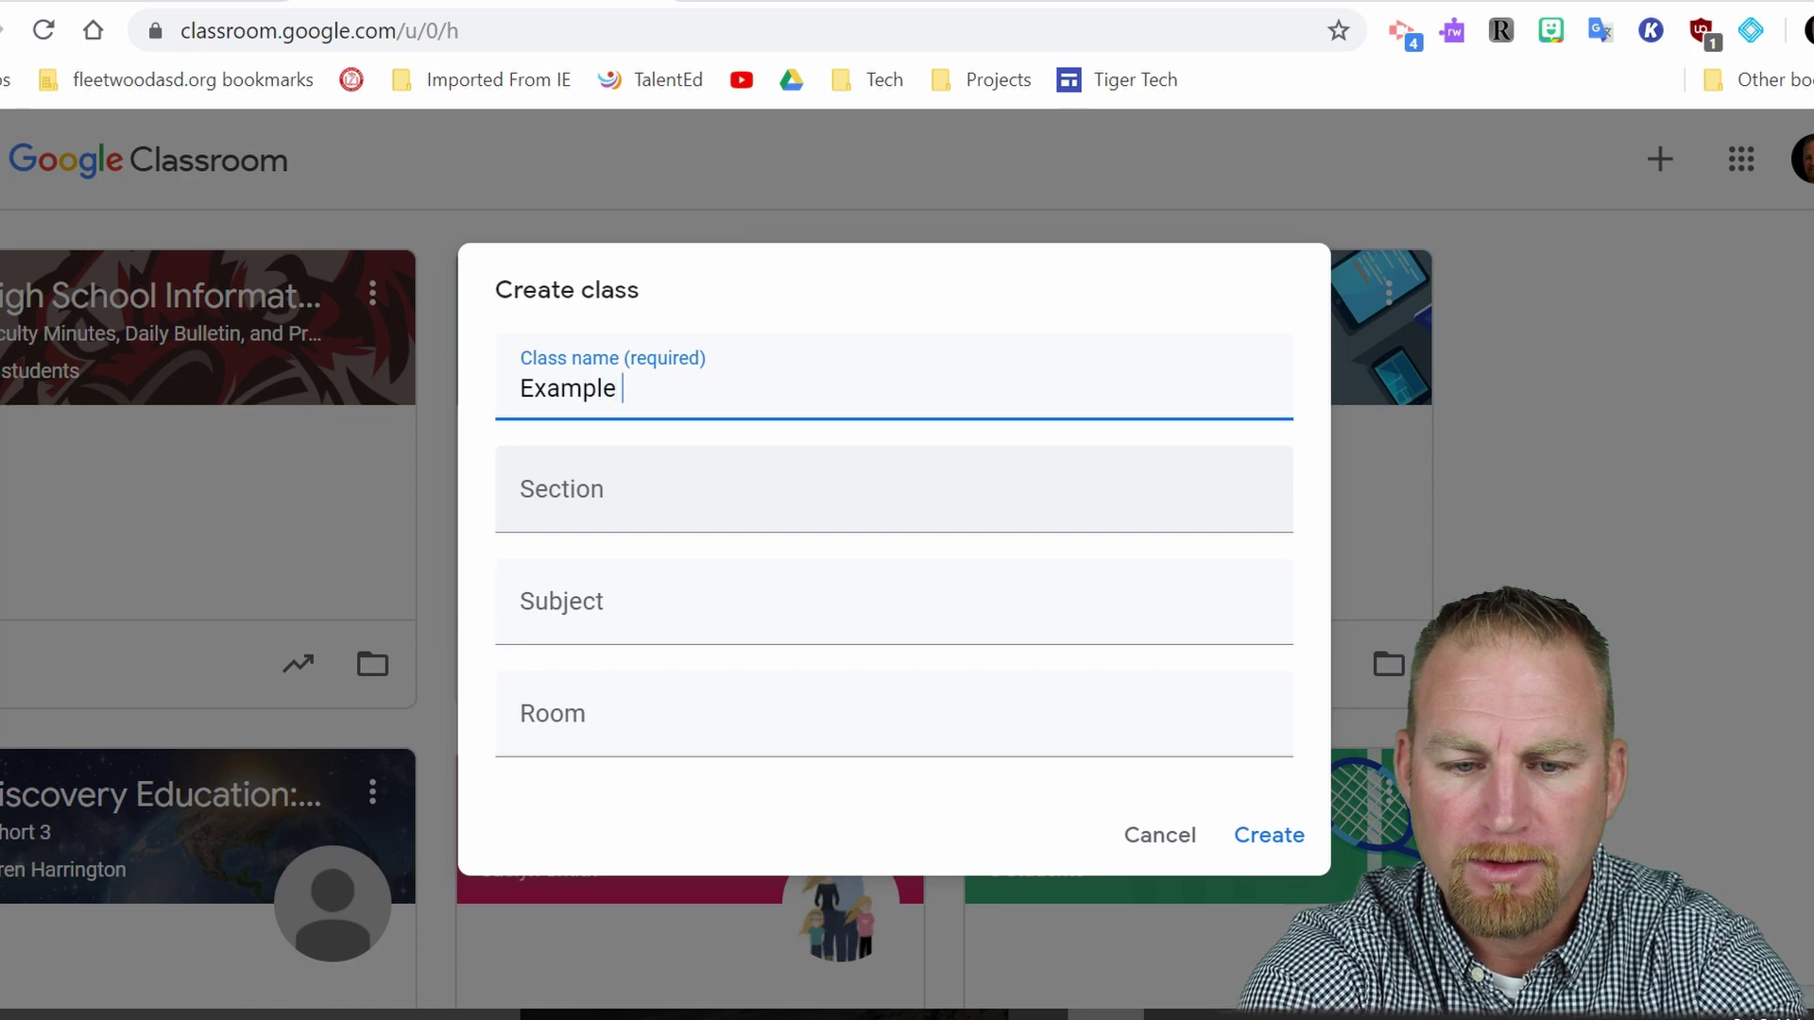
pyautogui.write('Cals')
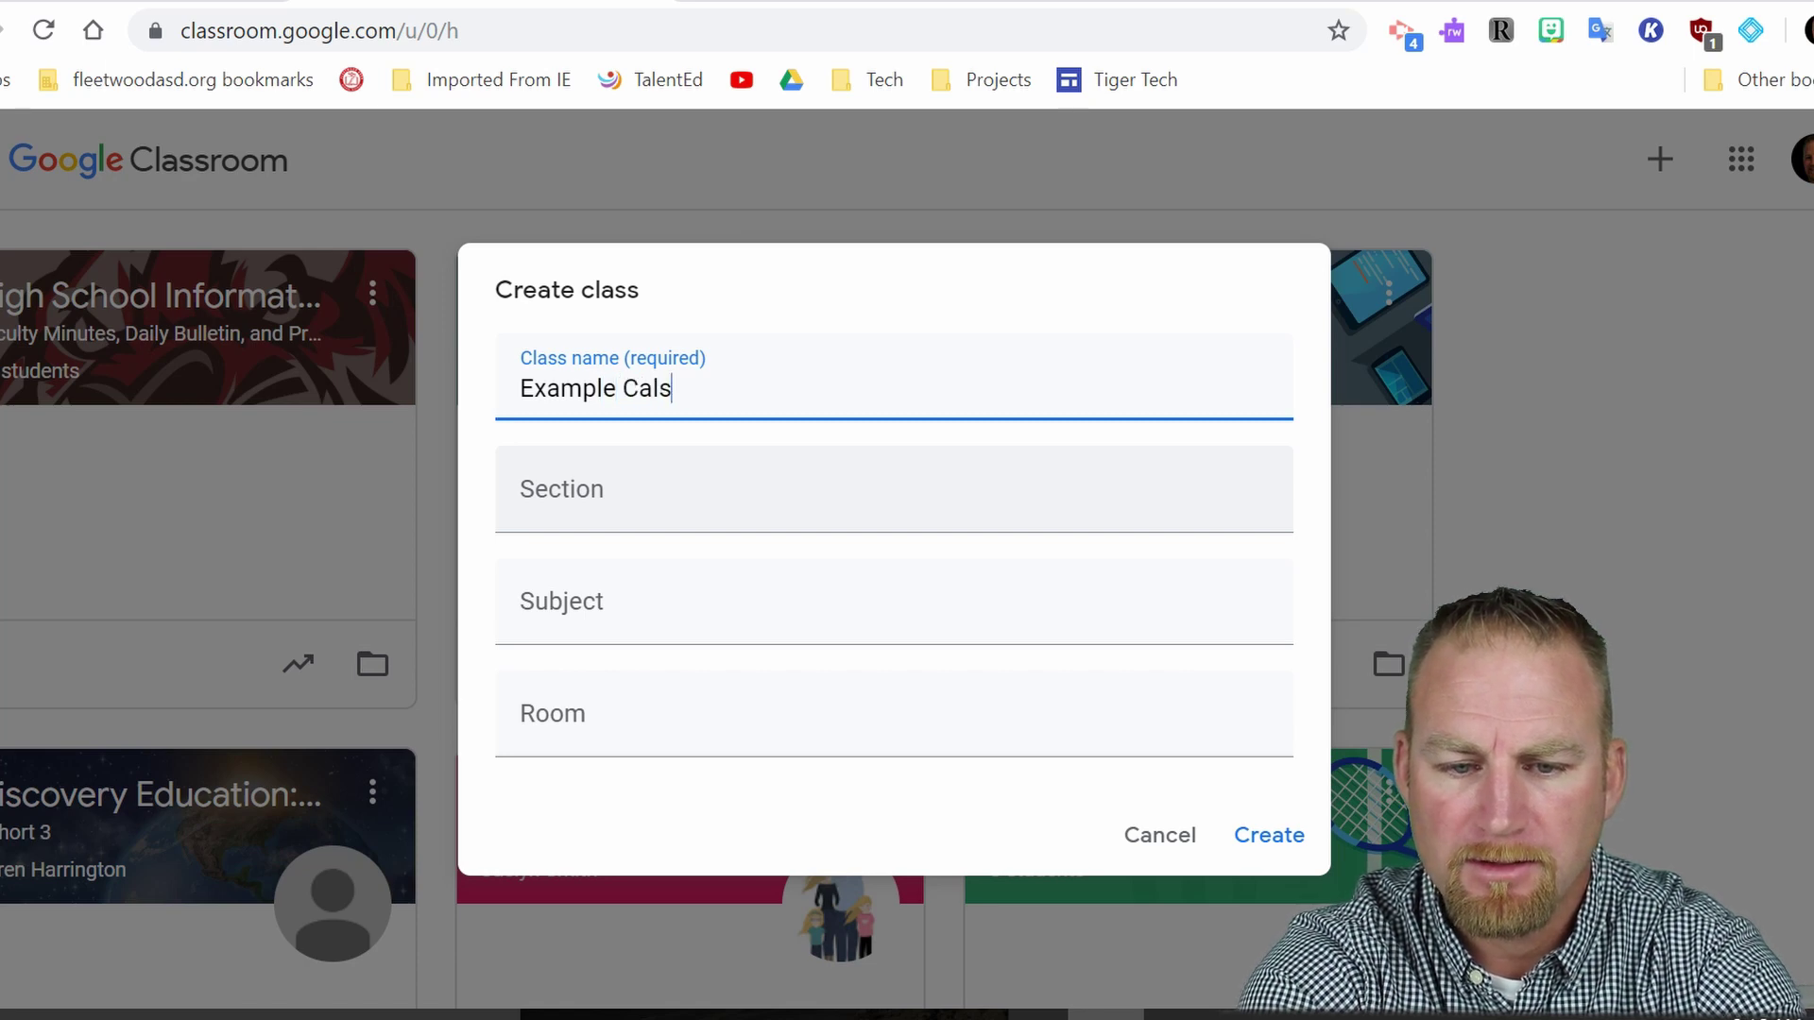
pyautogui.press('BackSpace')
pyautogui.press('BackSpace')
pyautogui.press('BackSpace')
pyautogui.write('lass Perio')
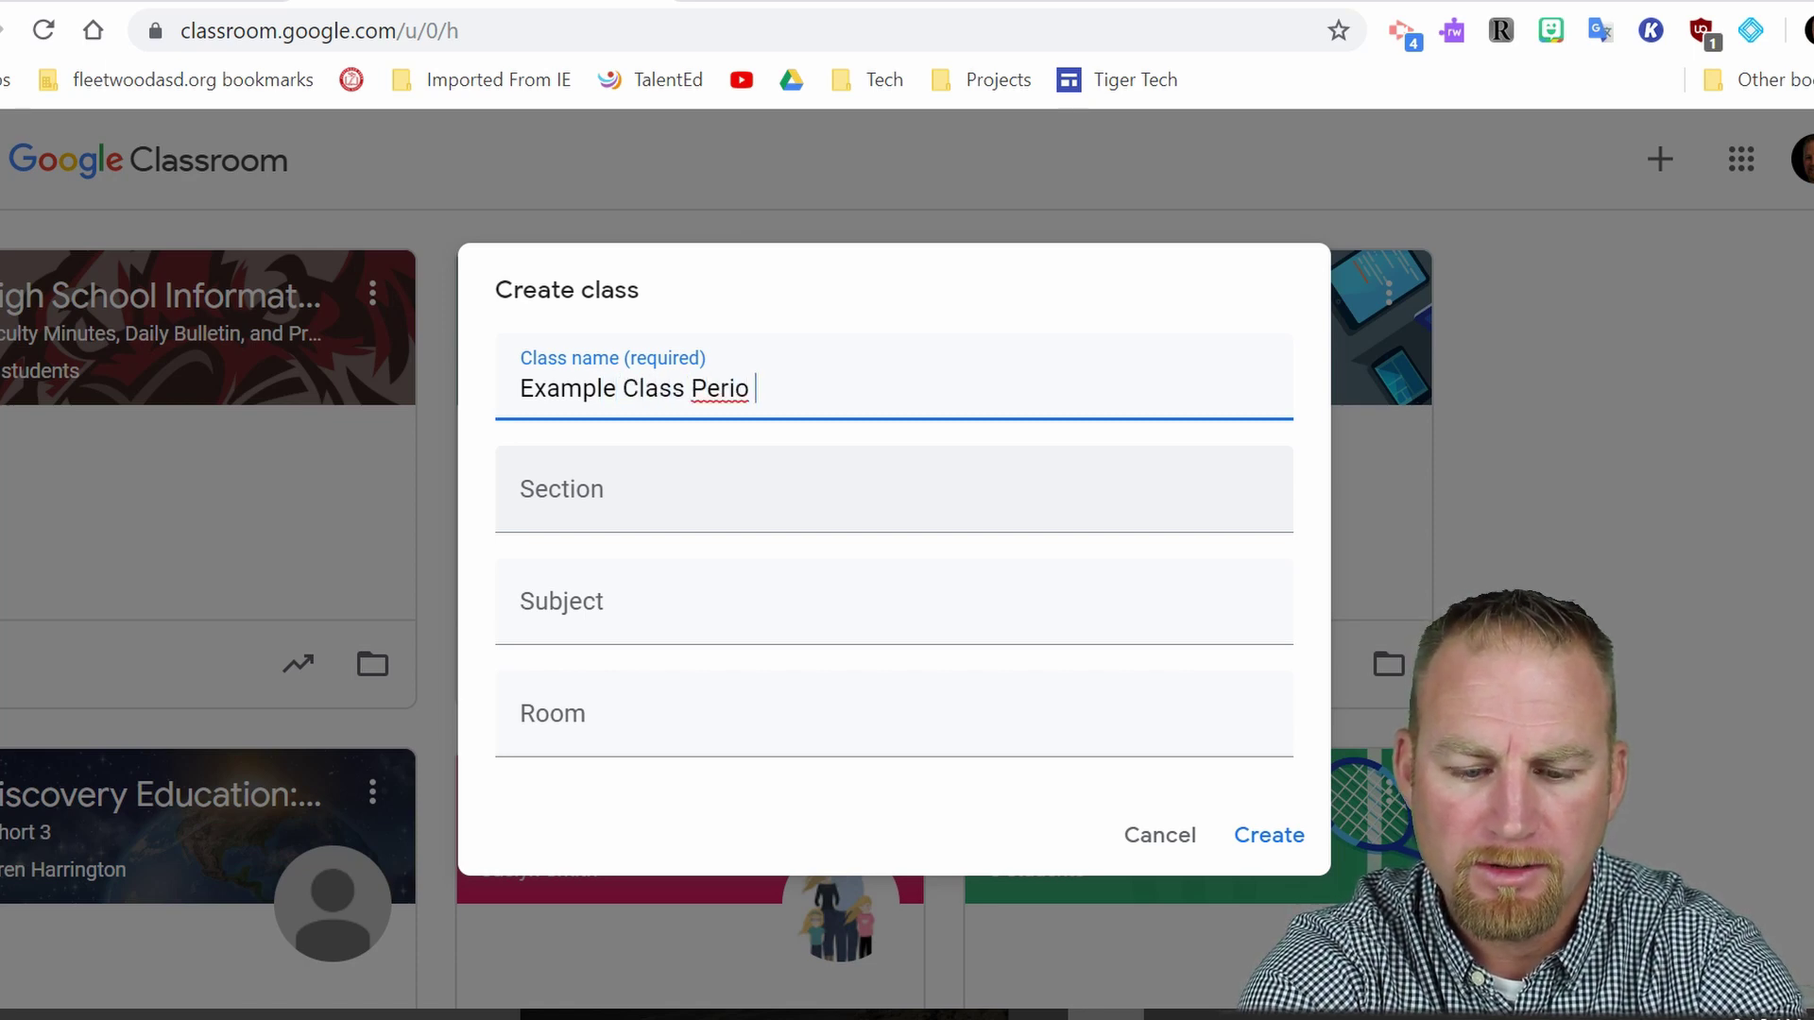
pyautogui.press('BackSpace')
pyautogui.write('d 3')
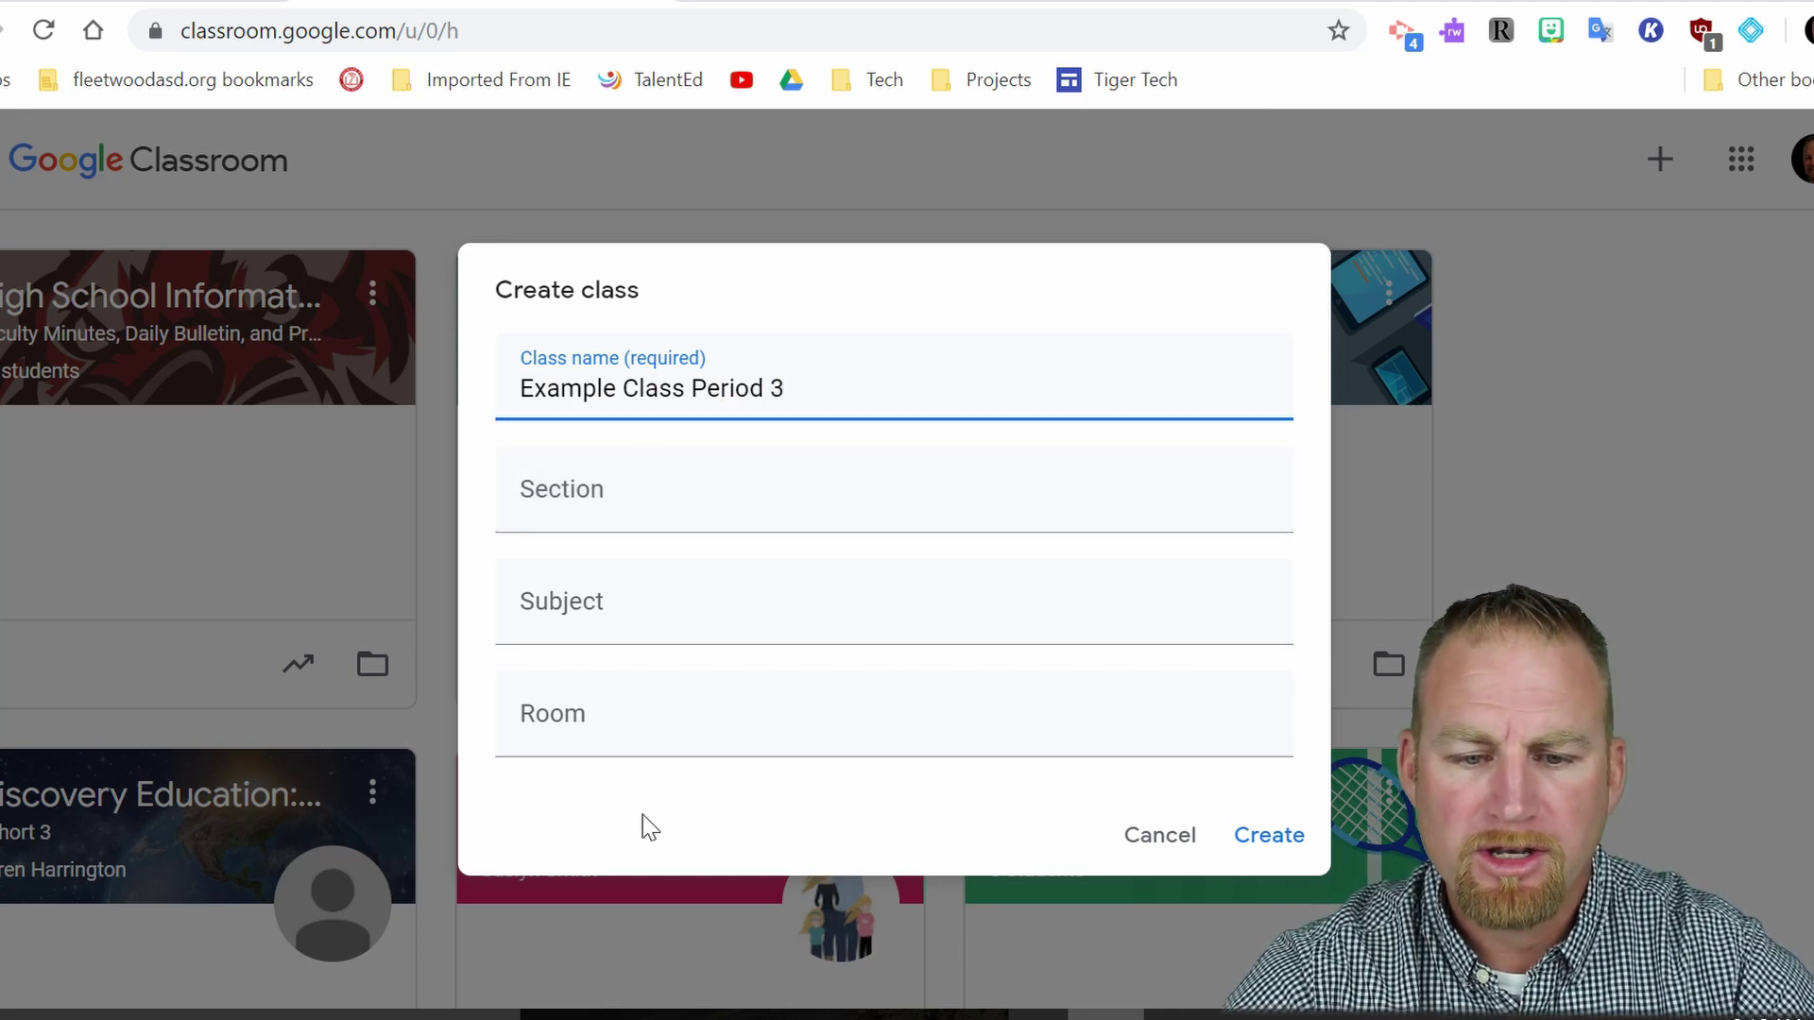
pyautogui.click(1270, 836)
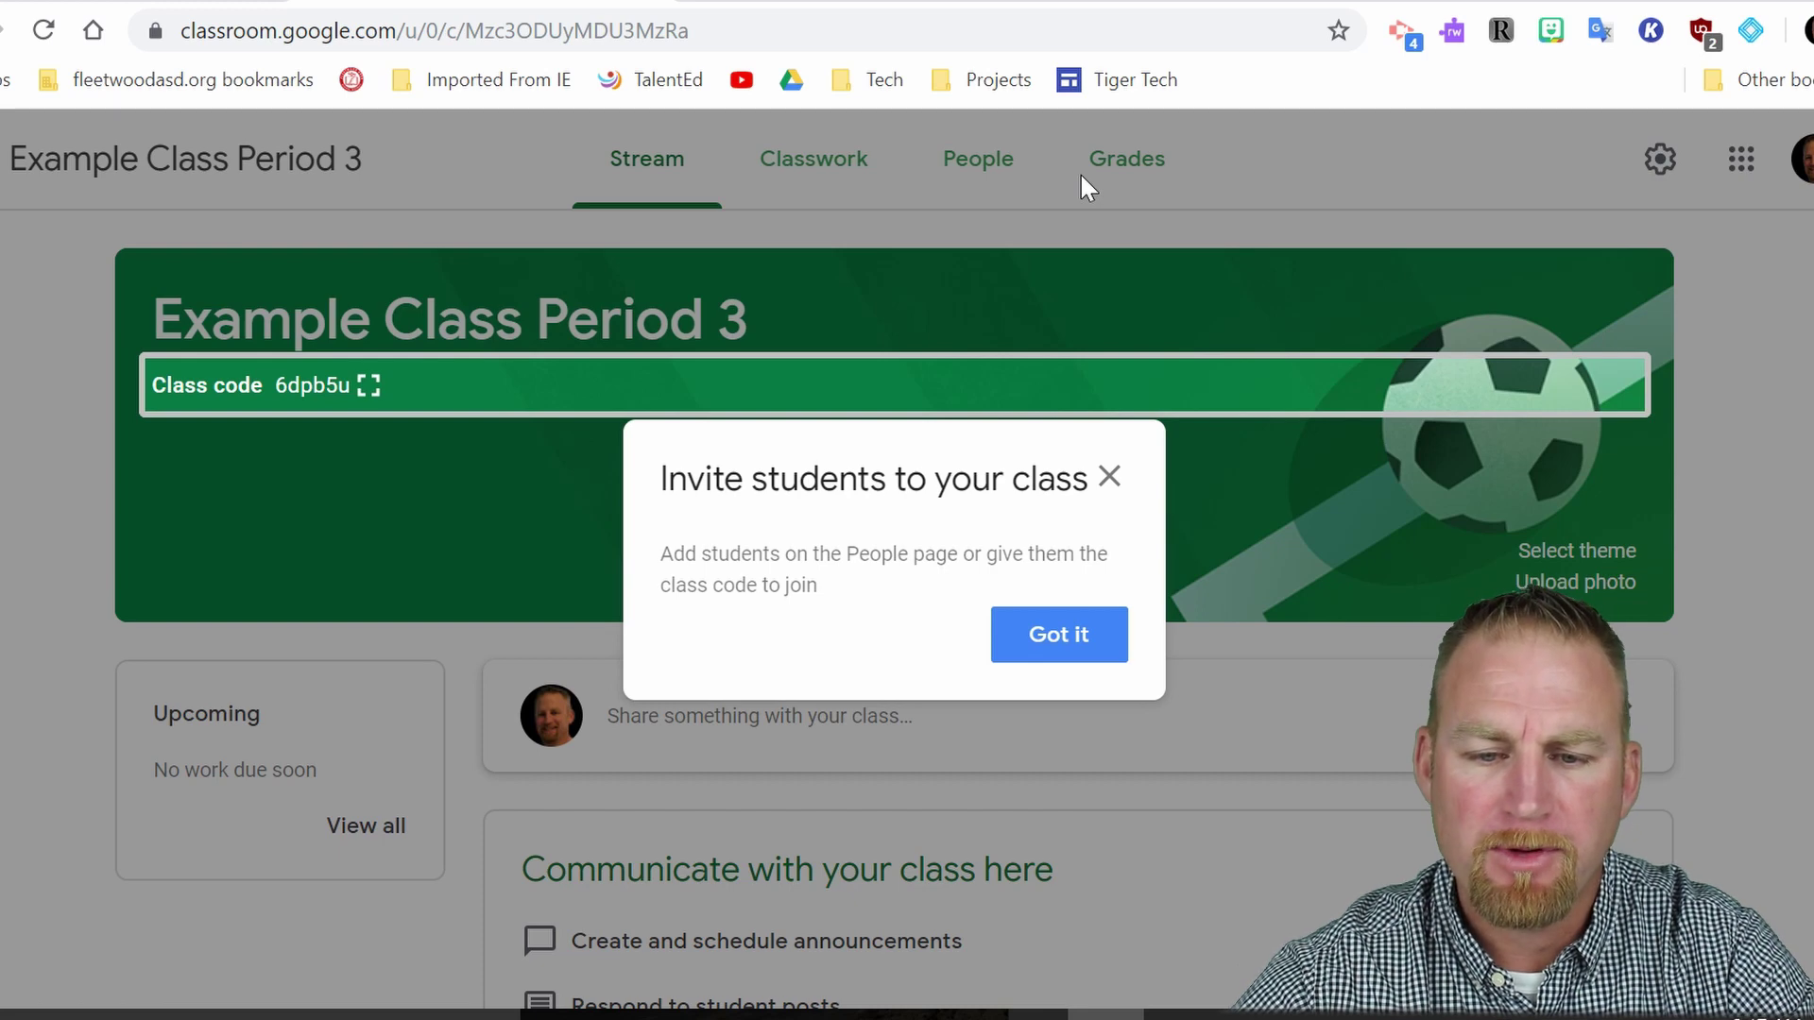
# Dismiss the invite-students notice, then enlarge and close the class join code twice
pyautogui.click(1046, 652)
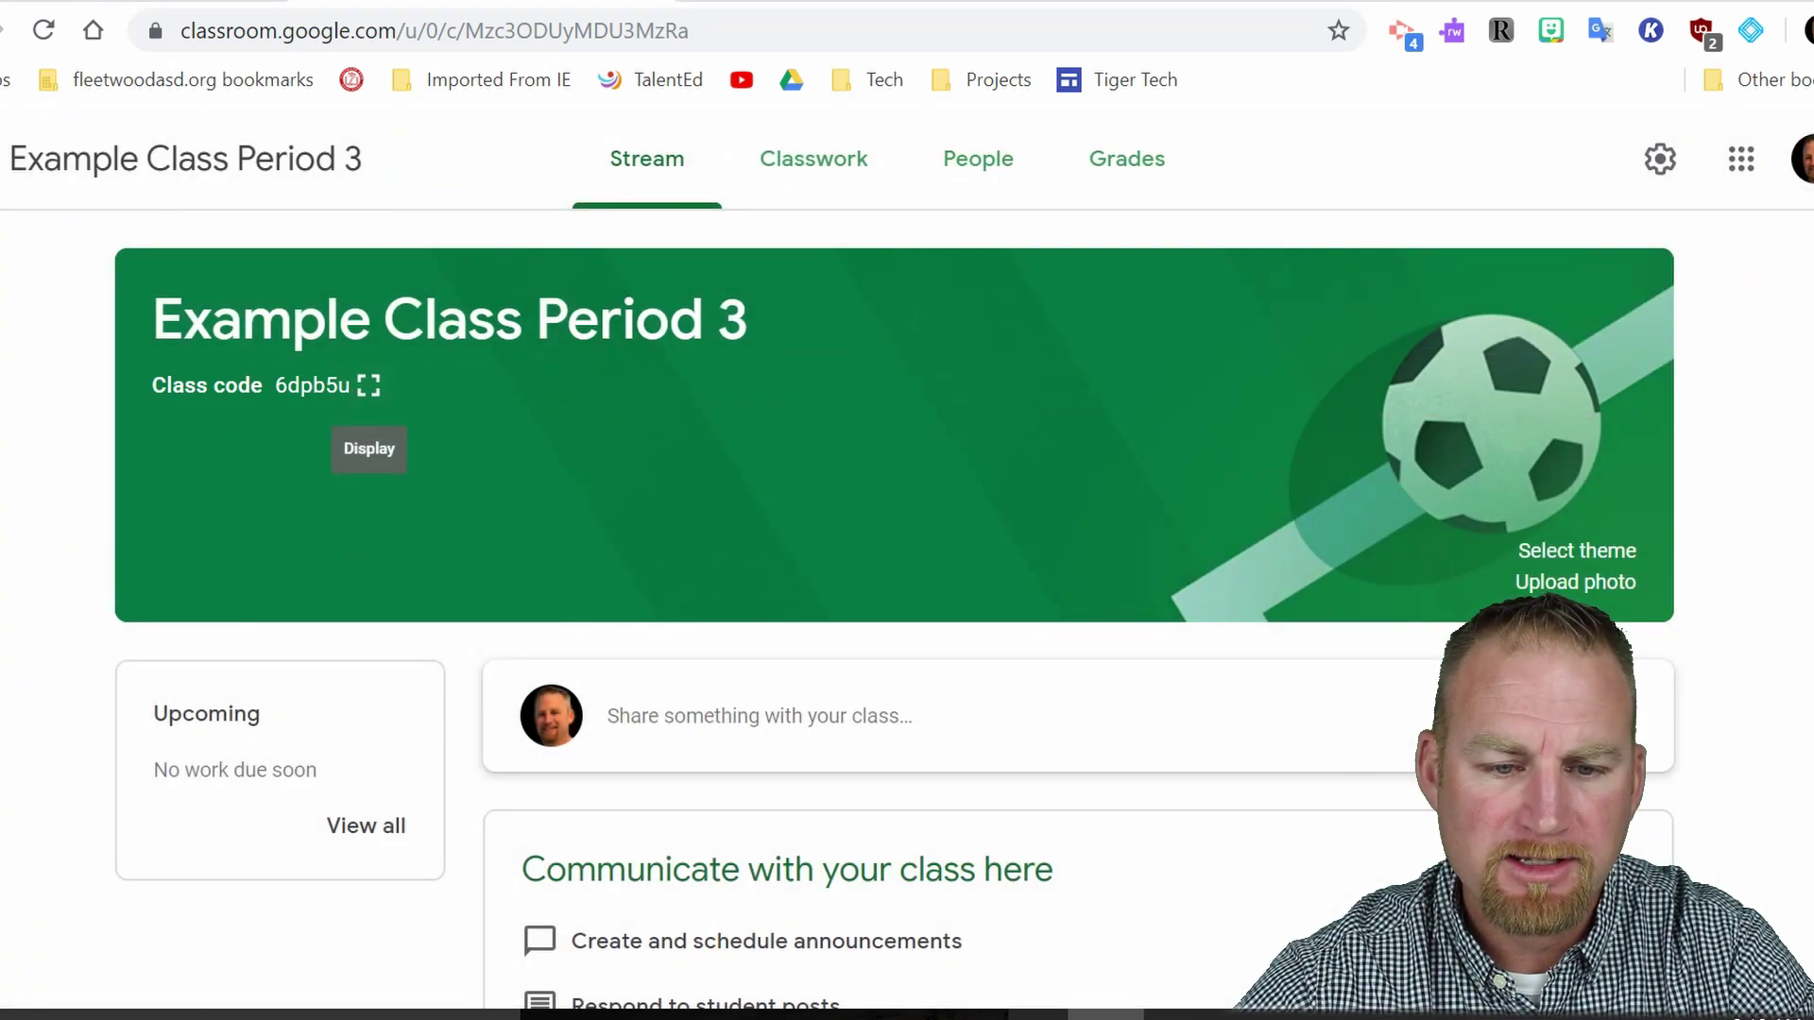
pyautogui.click(369, 388)
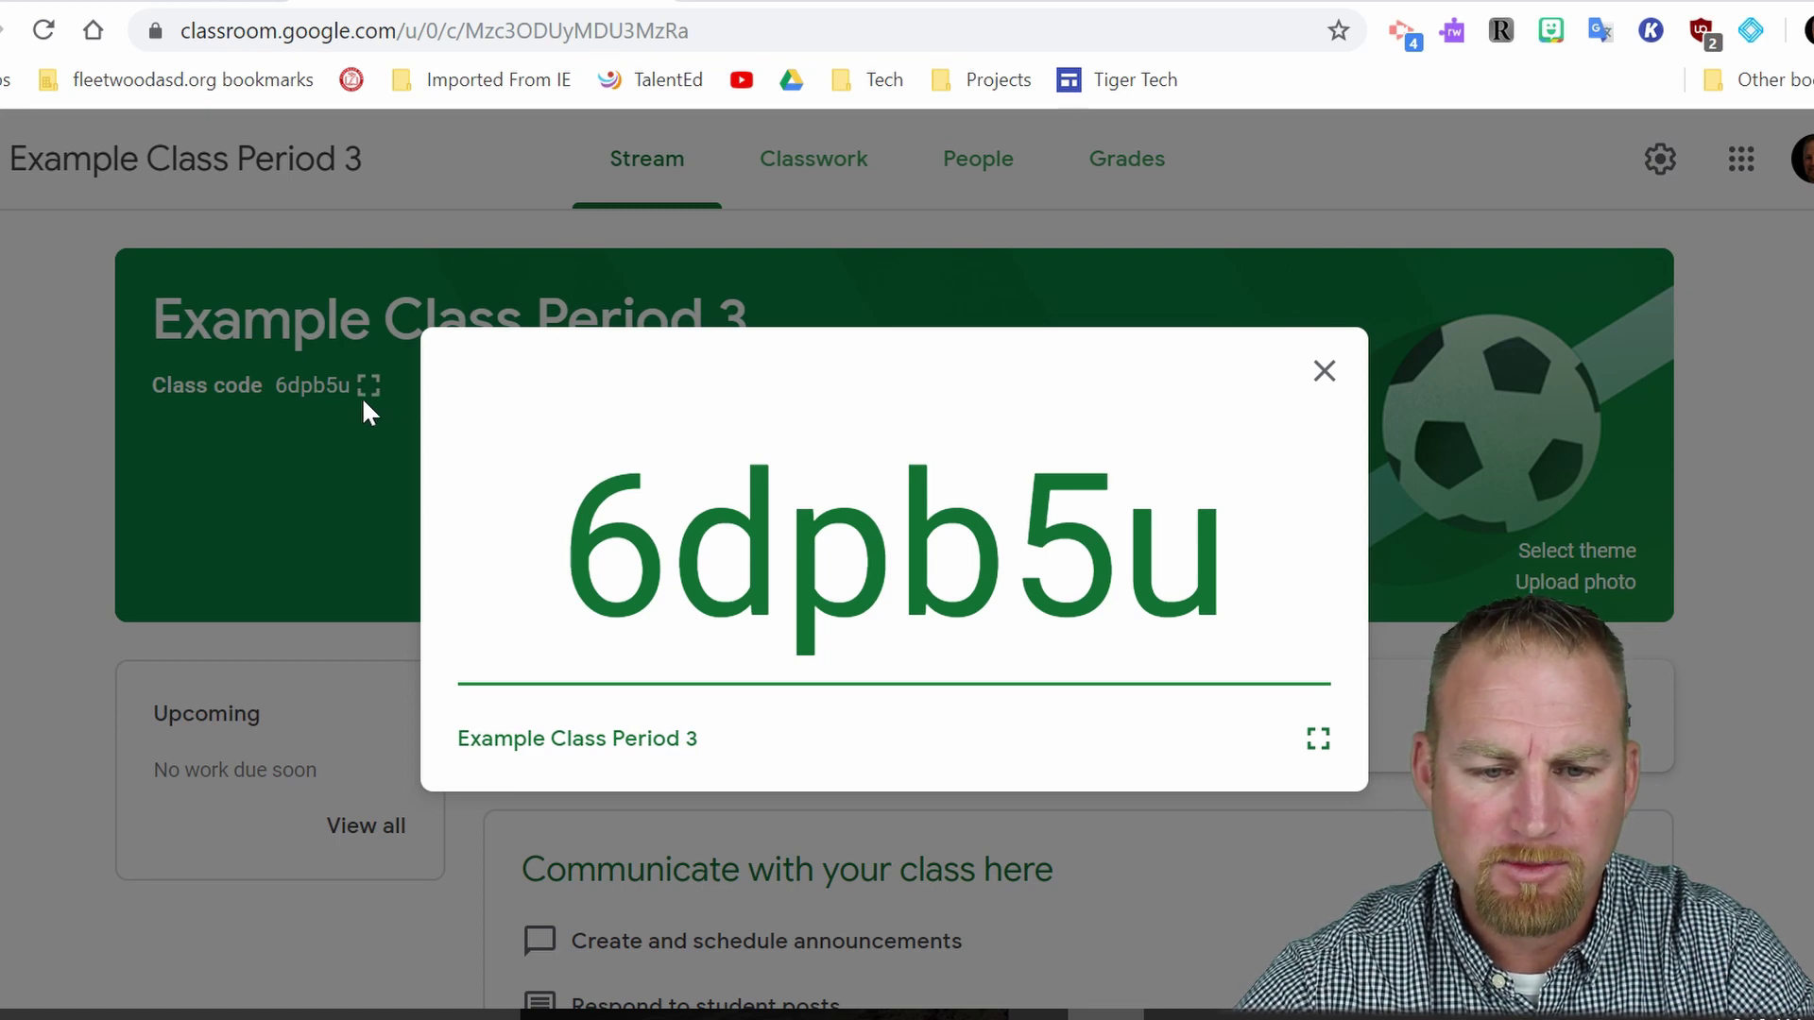
pyautogui.click(1324, 371)
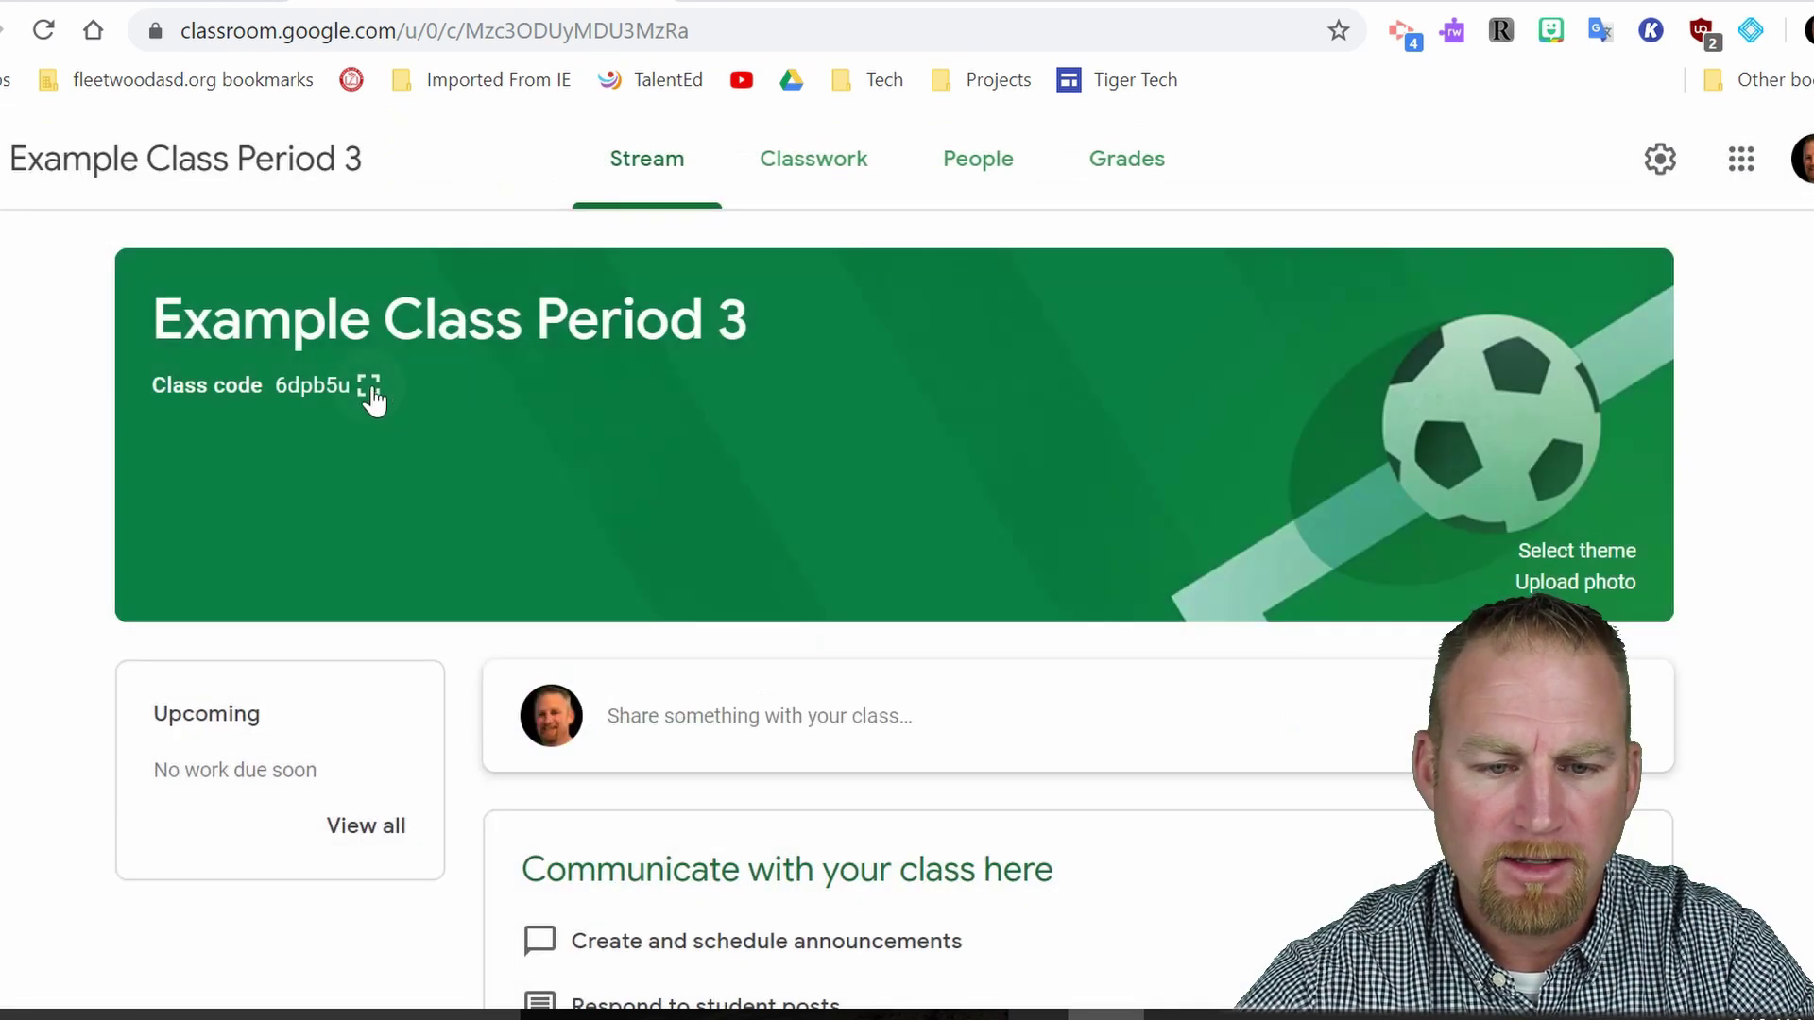
pyautogui.click(371, 399)
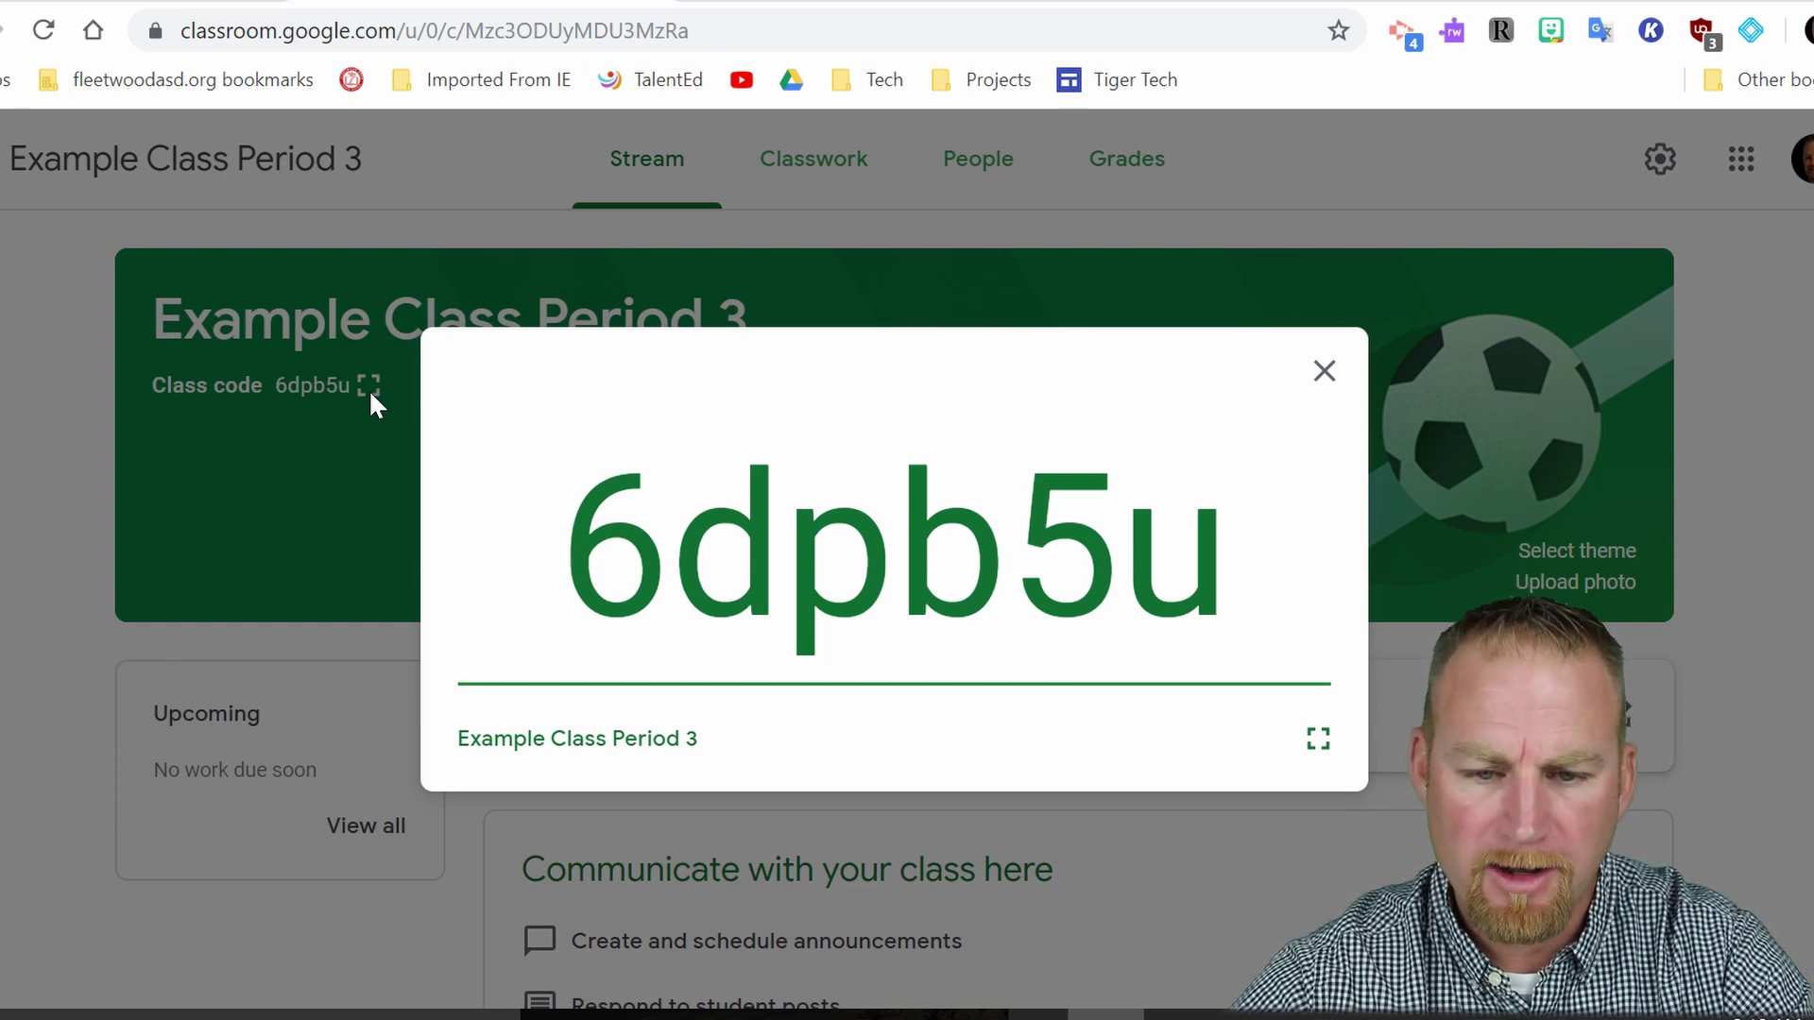
pyautogui.click(1325, 371)
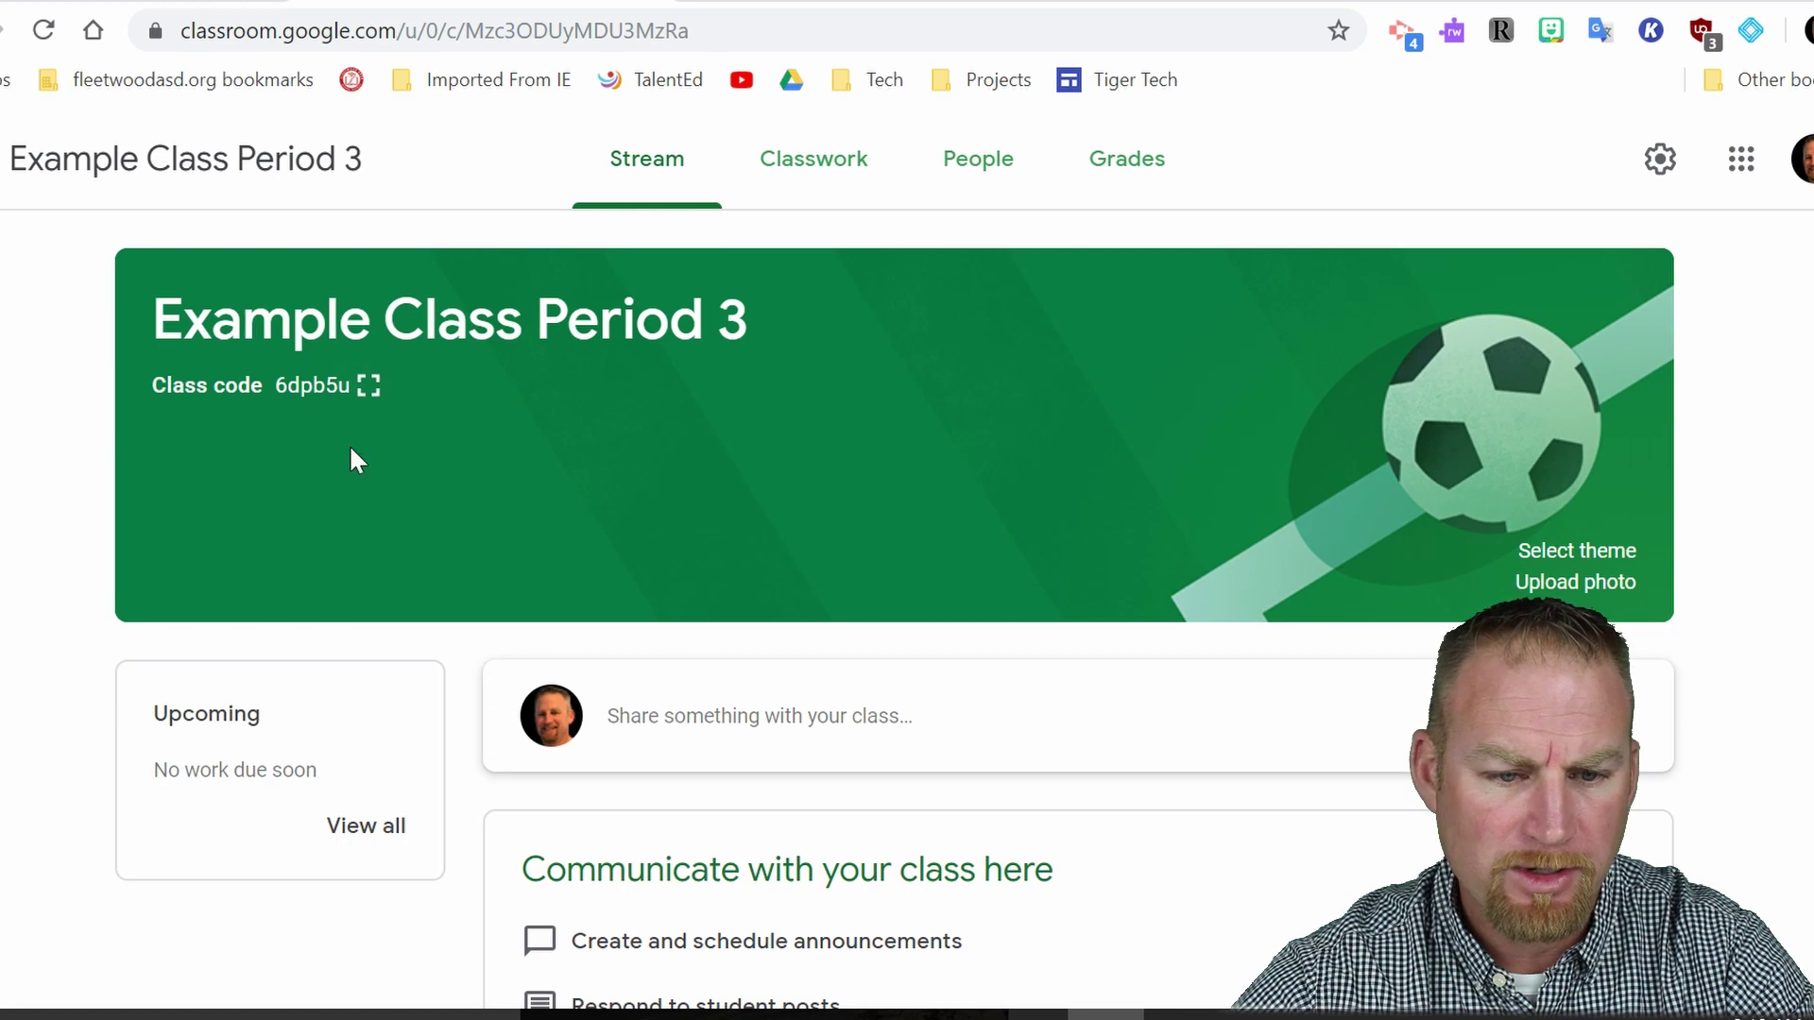
pyautogui.click(972, 177)
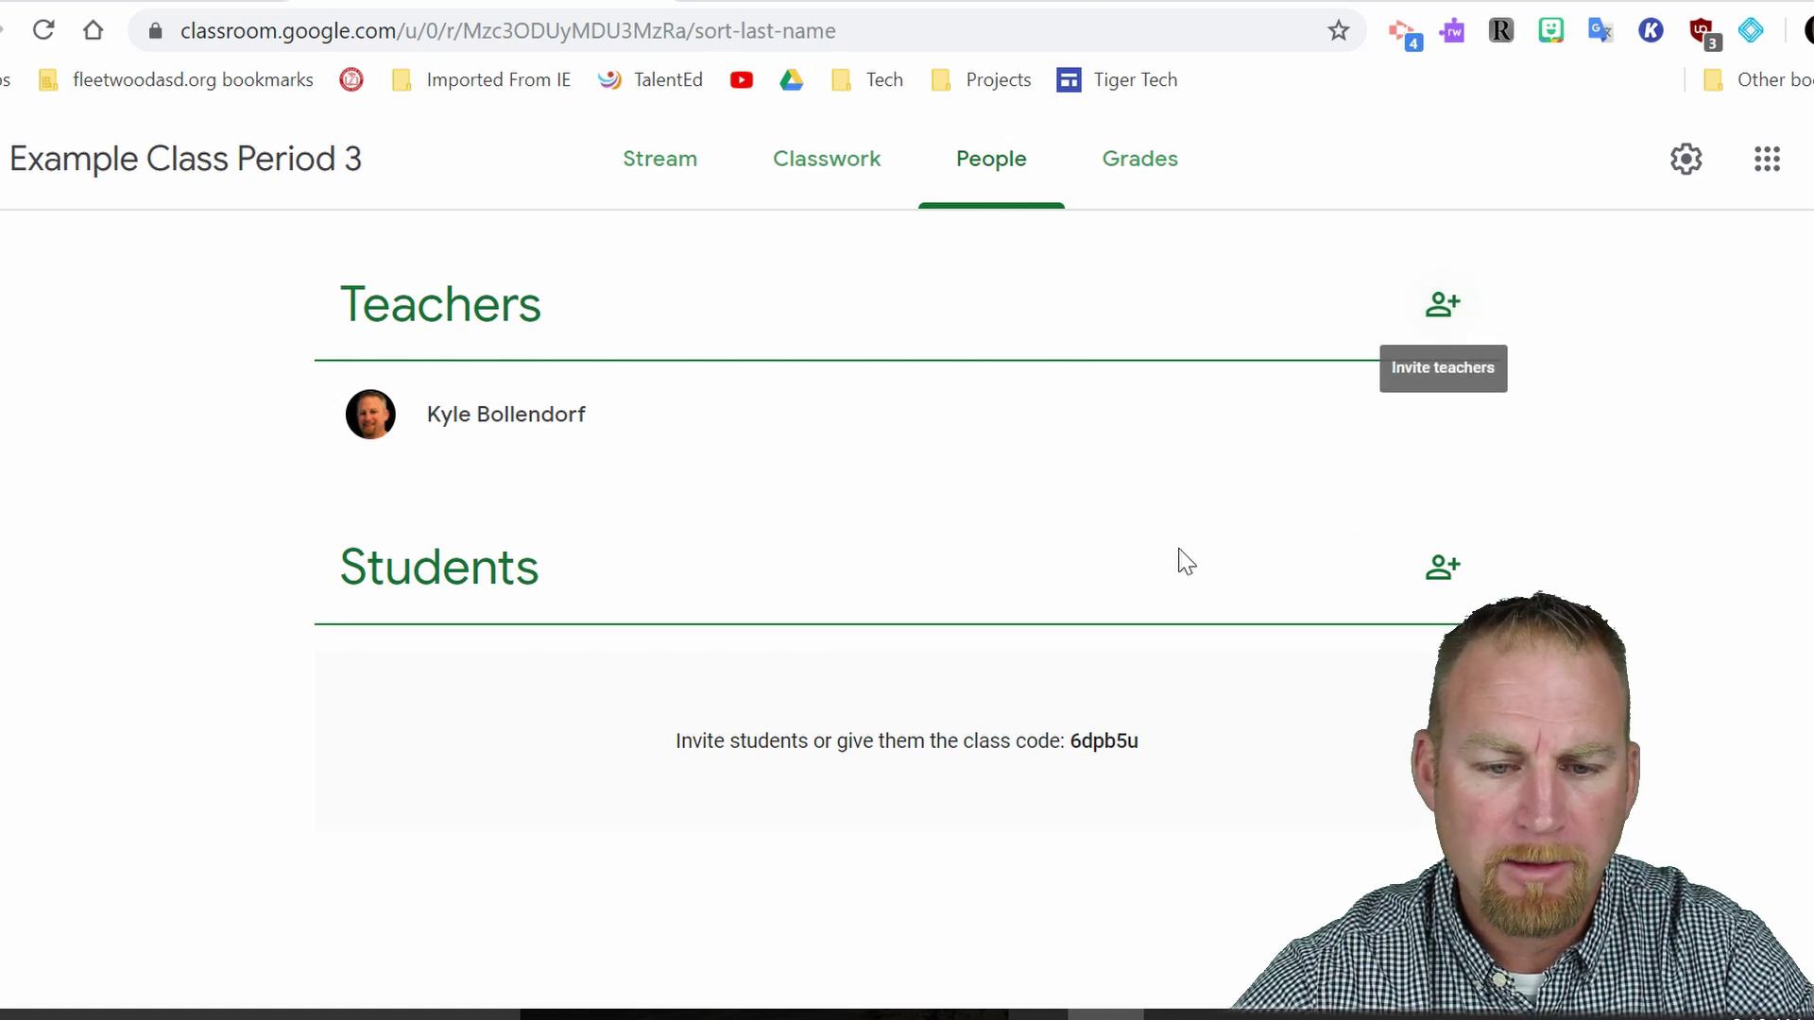
# Start inviting students to the class, then cancel the invitation
pyautogui.click(1446, 570)
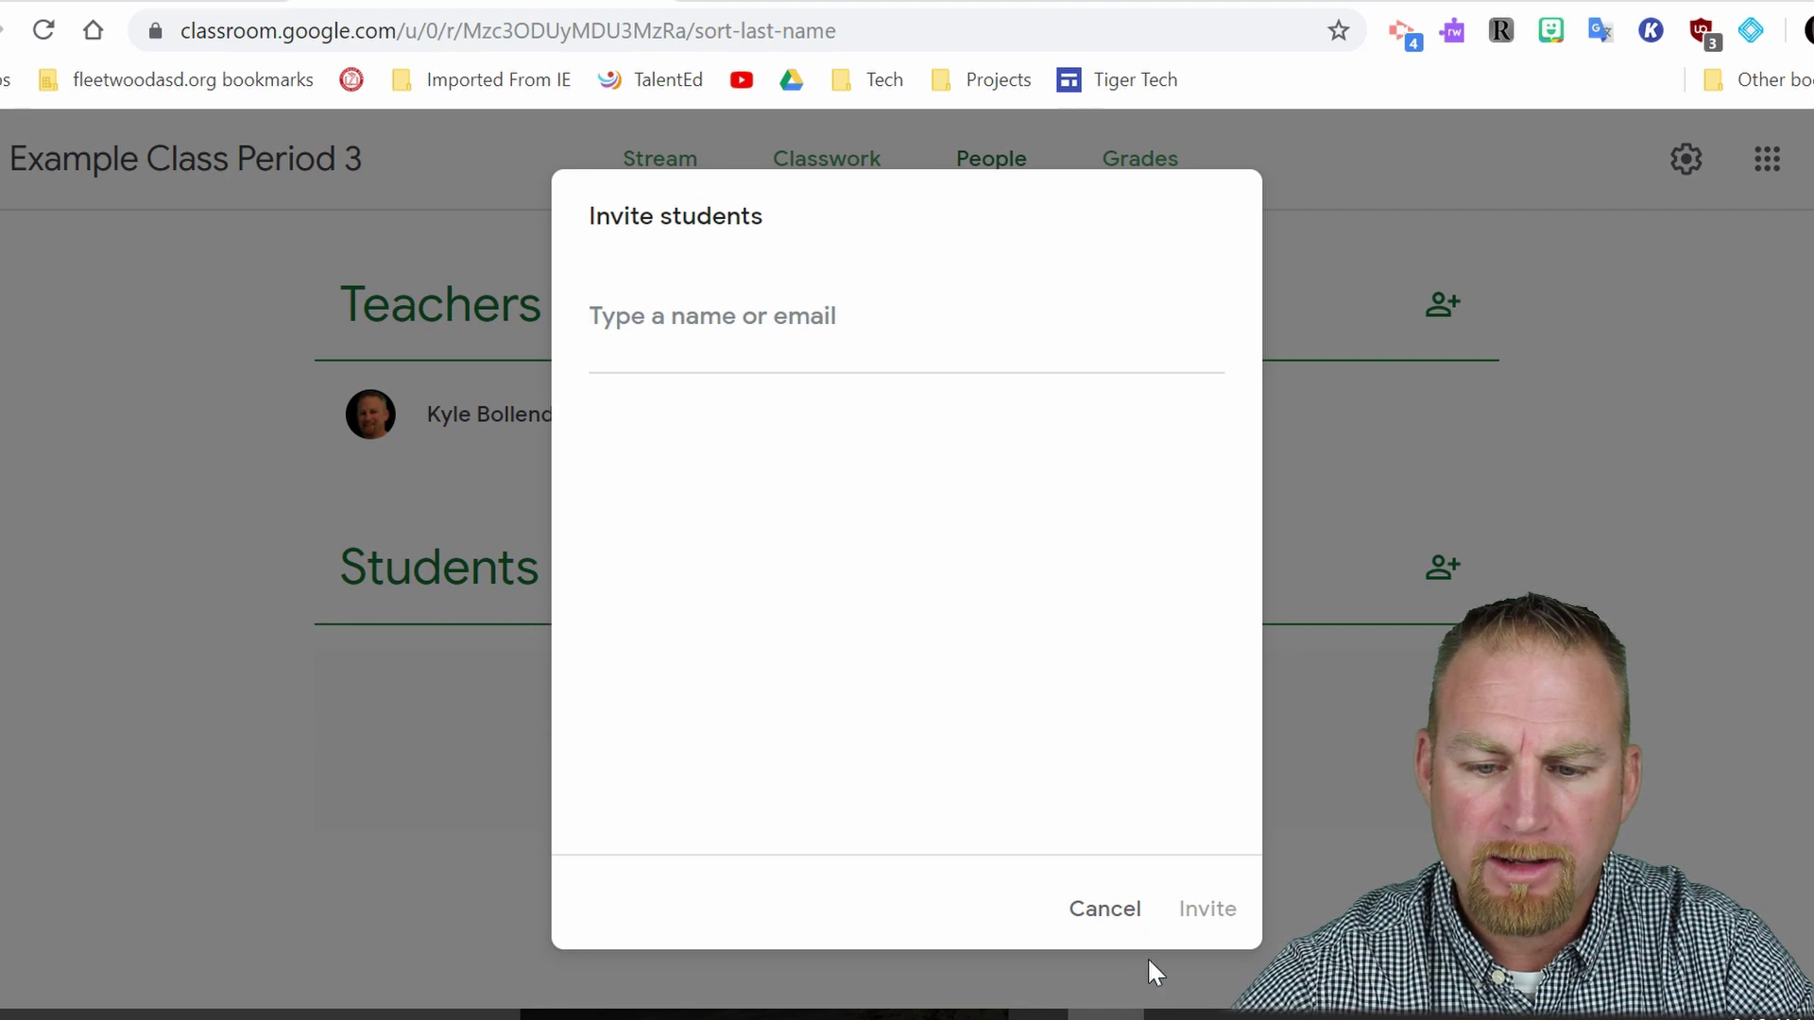
pyautogui.click(1107, 917)
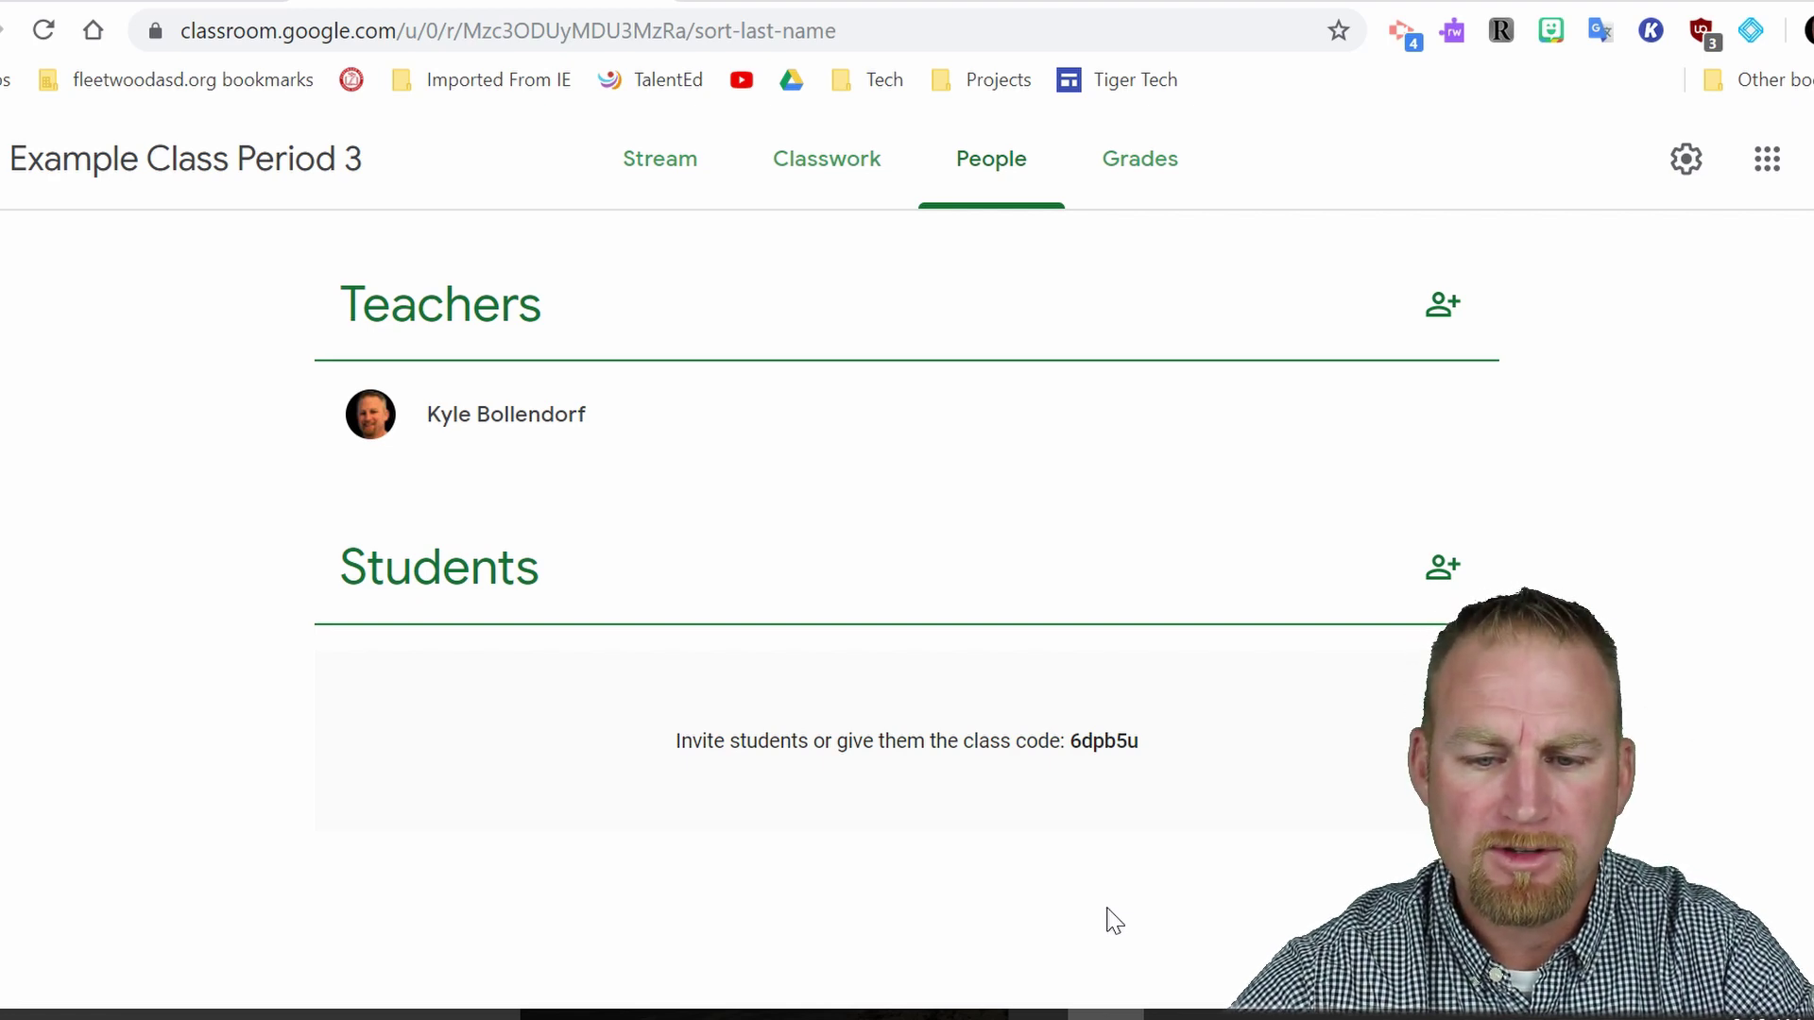
pyautogui.click(698, 174)
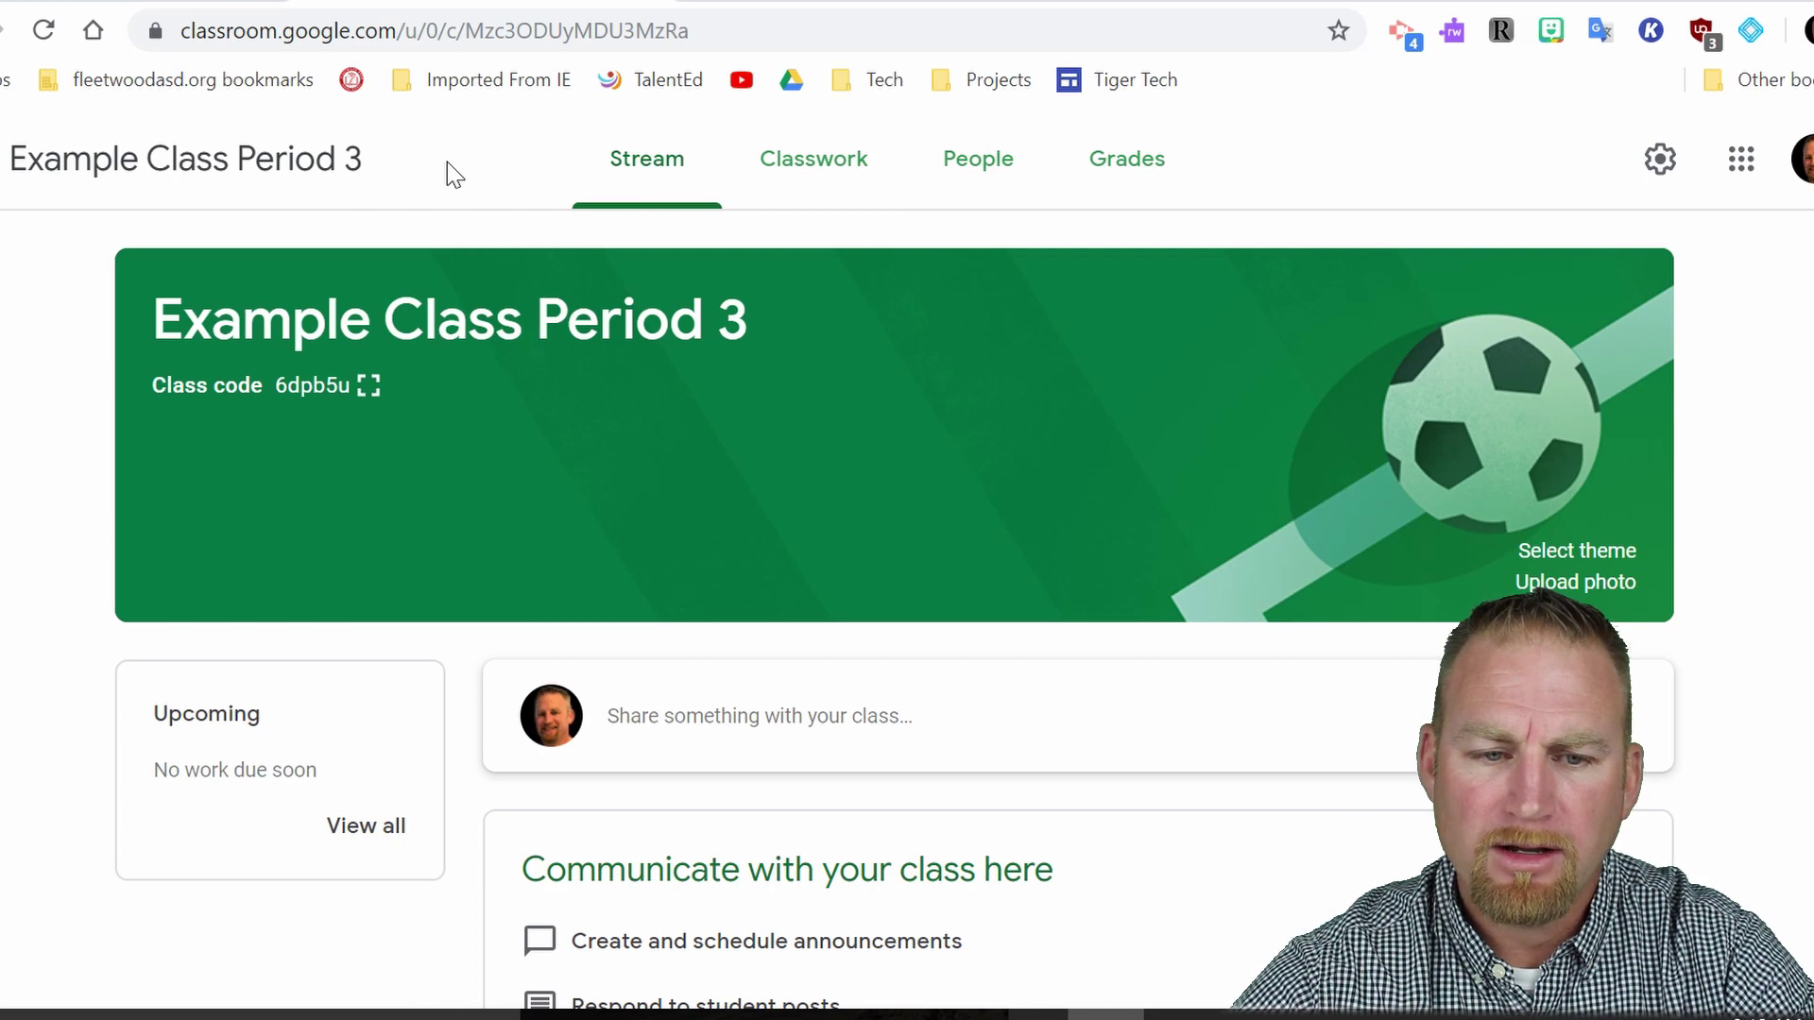
# Go back to the class Stream page and scroll briefly through it
pyautogui.click(620, 170)
pyautogui.scroll(-2, 480, 321)
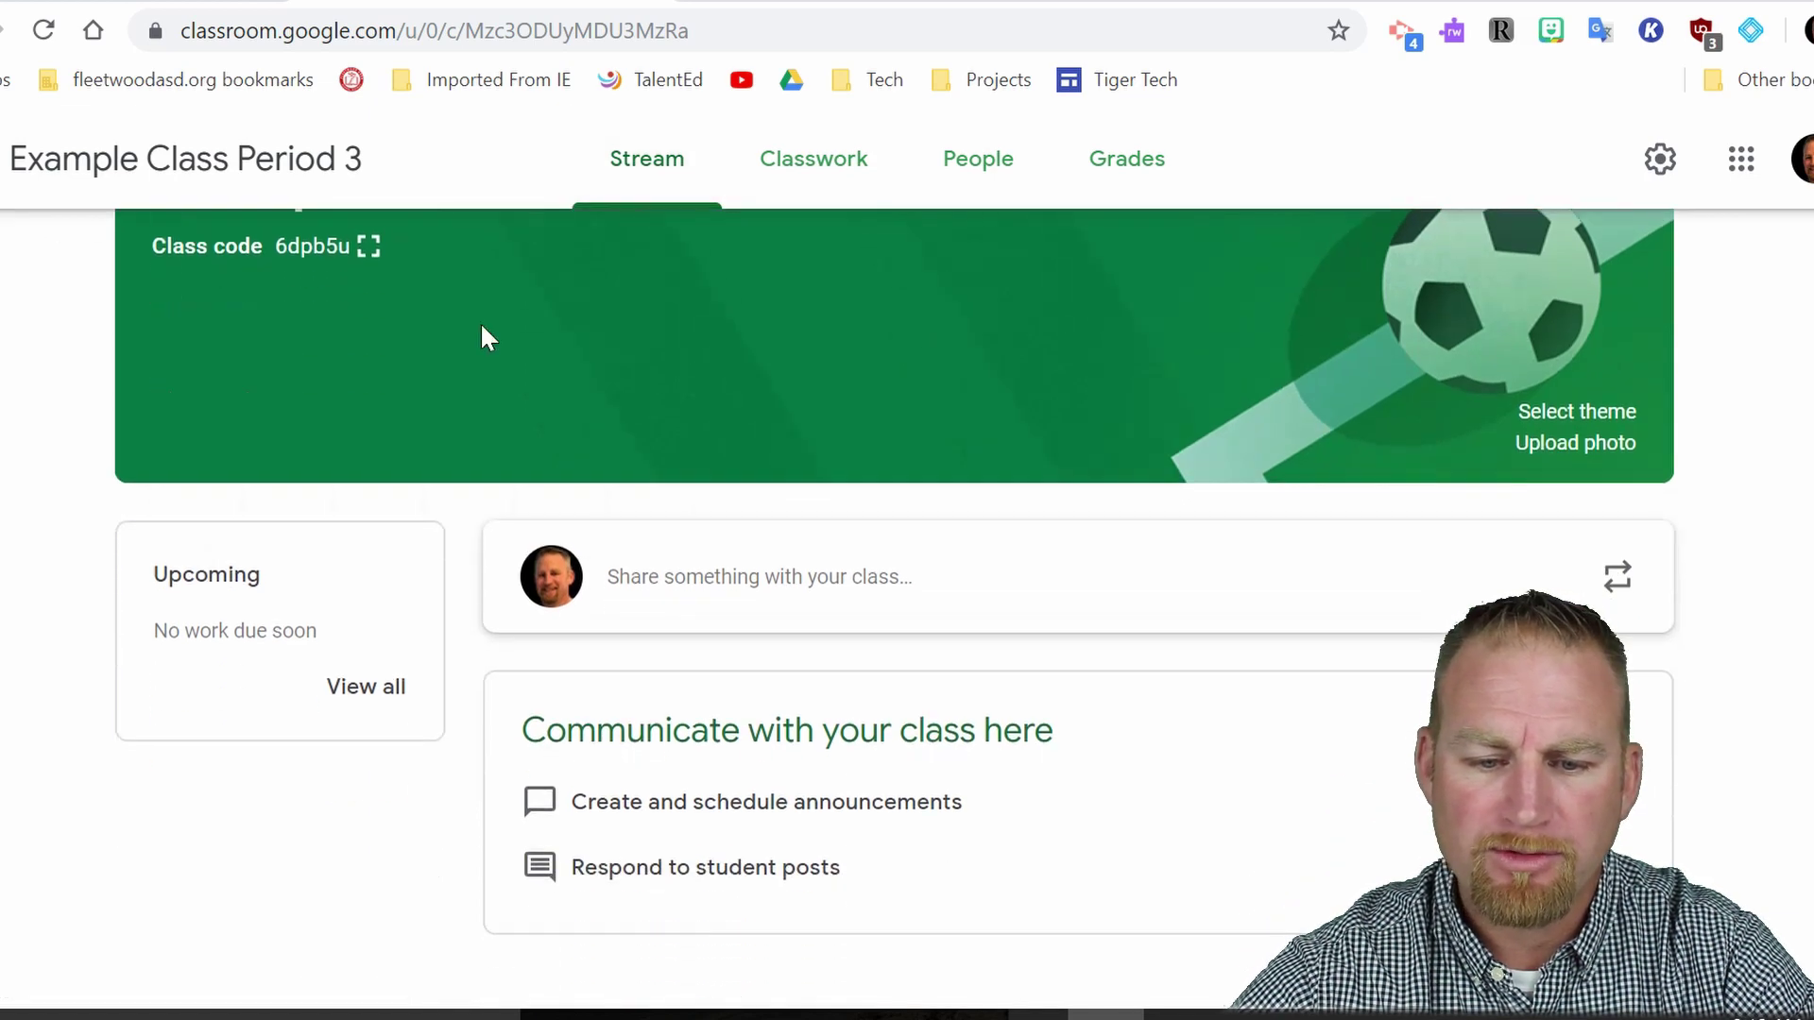
pyautogui.scroll(2, 480, 321)
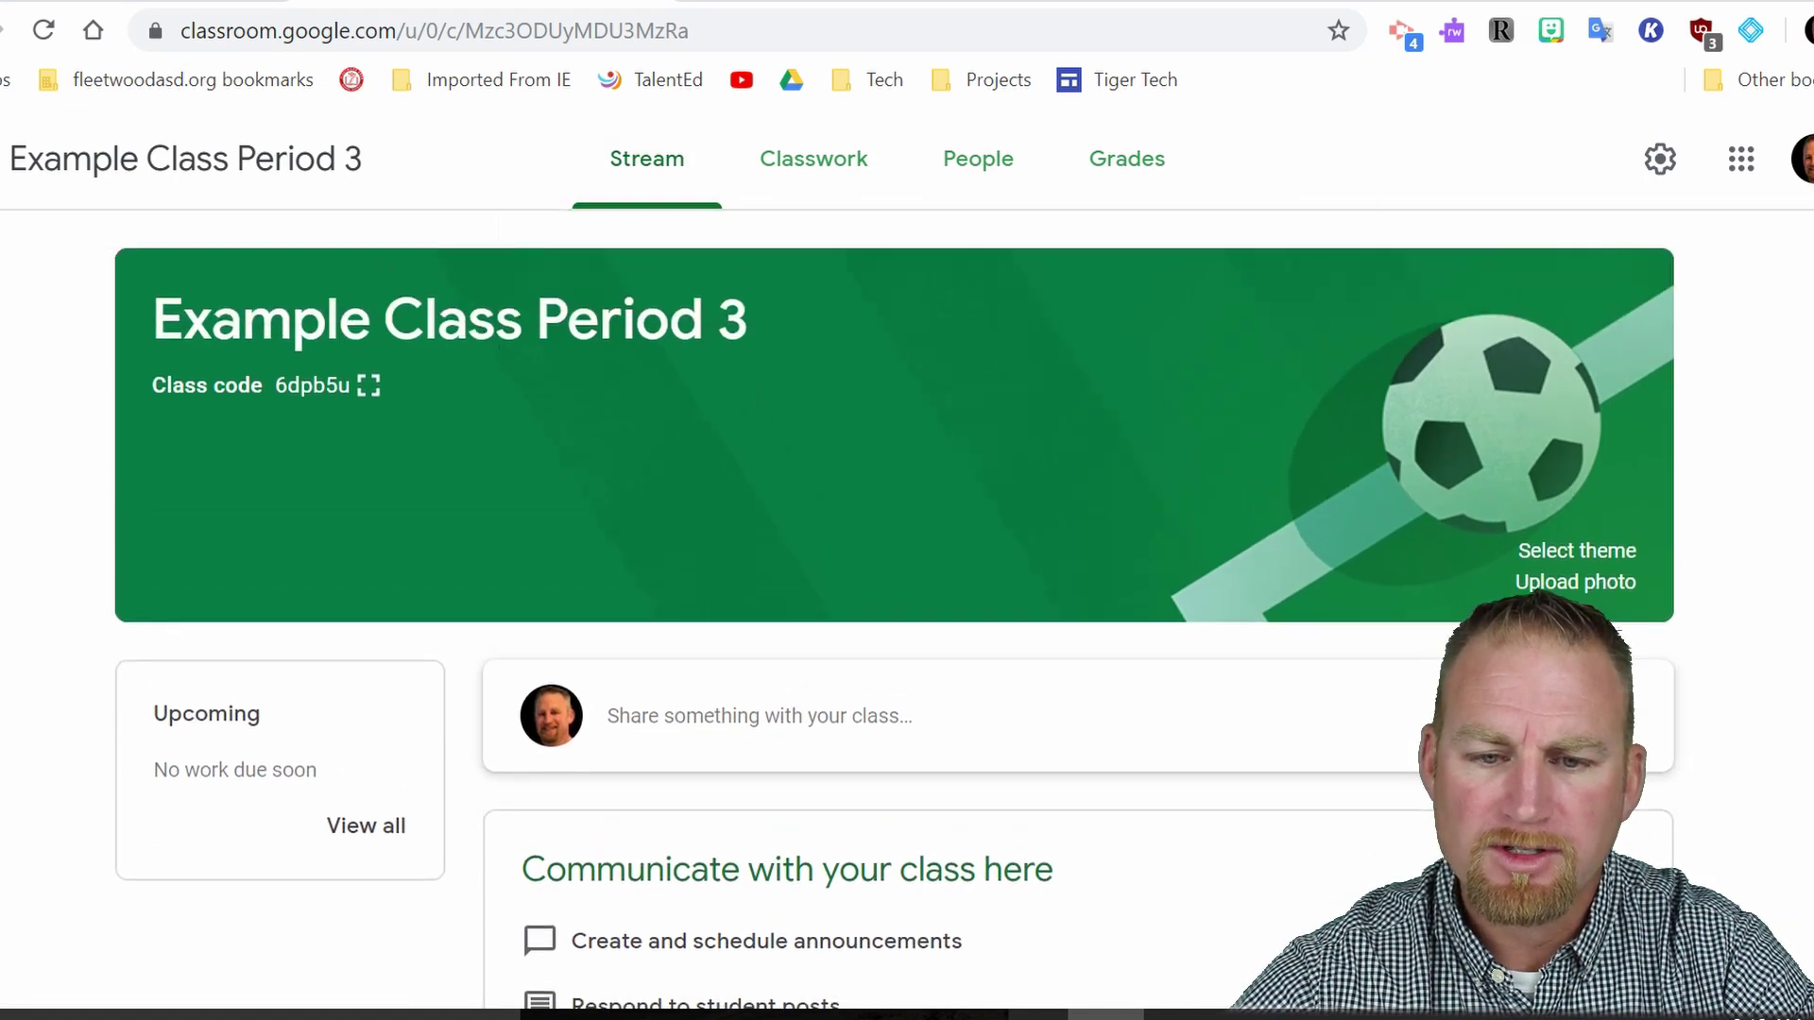
pyautogui.click(818, 173)
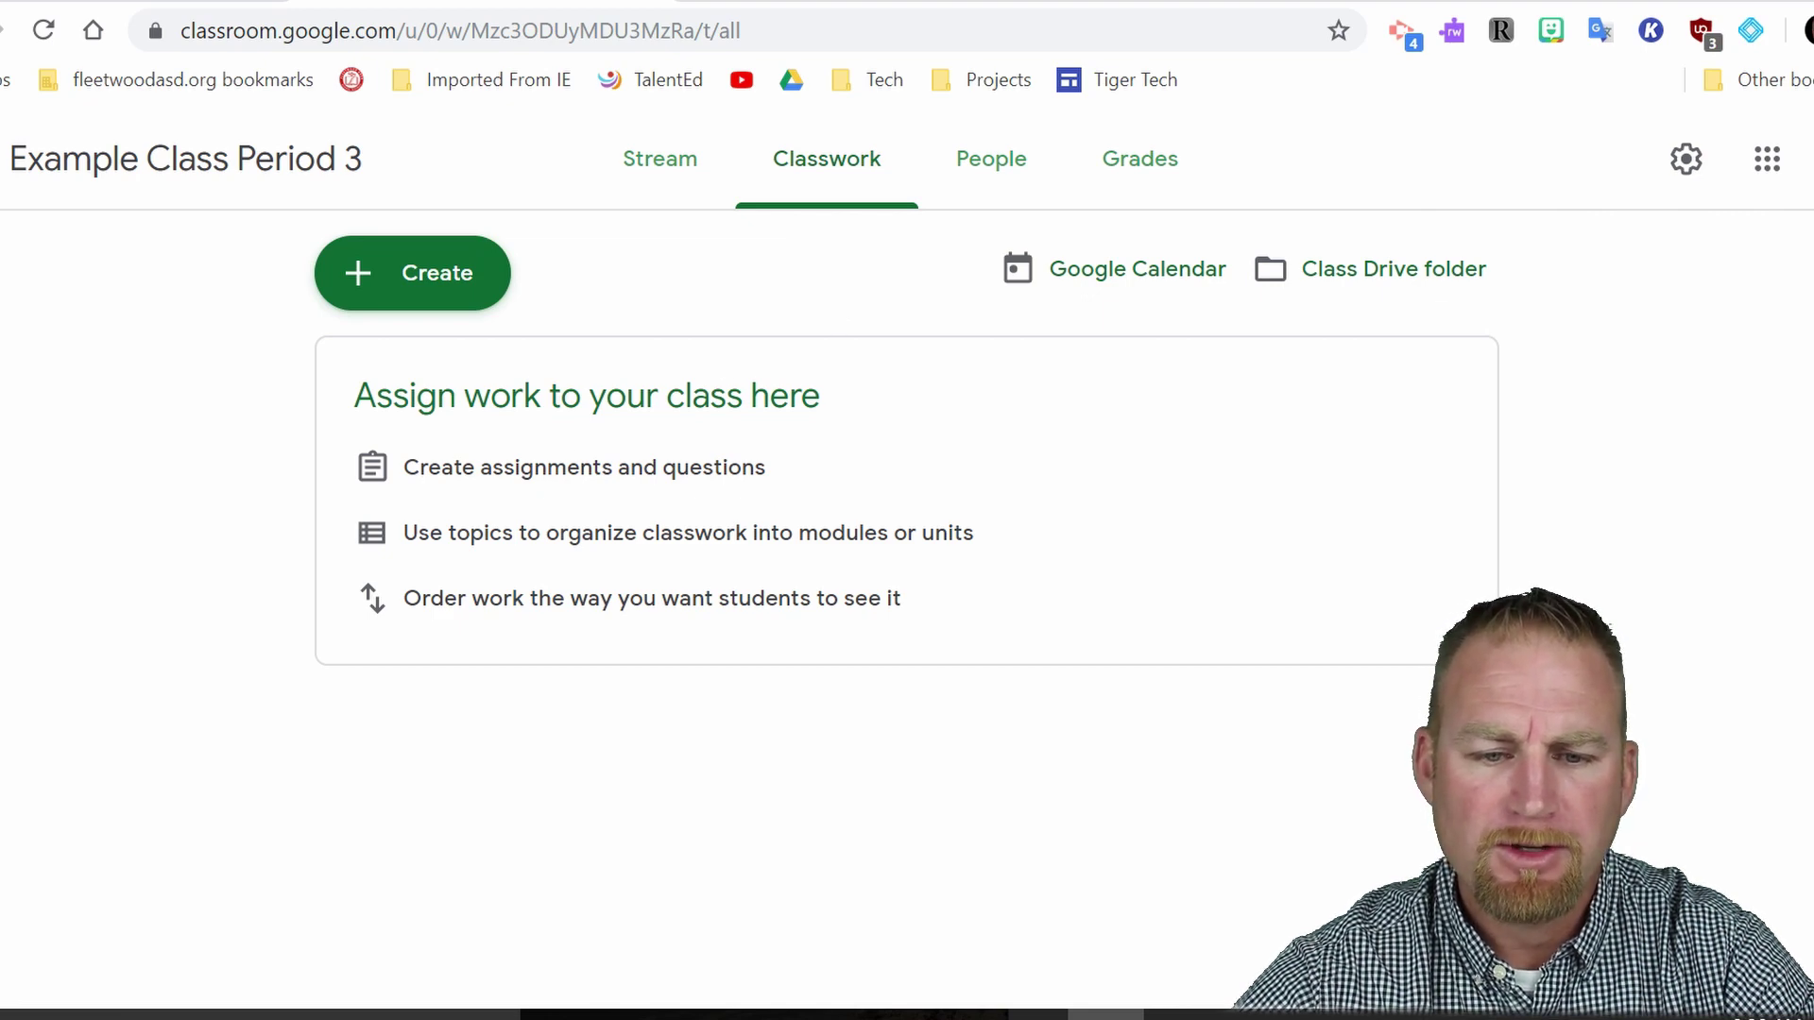
# Choose Assignment from the Classwork Create menu
pyautogui.click(368, 272)
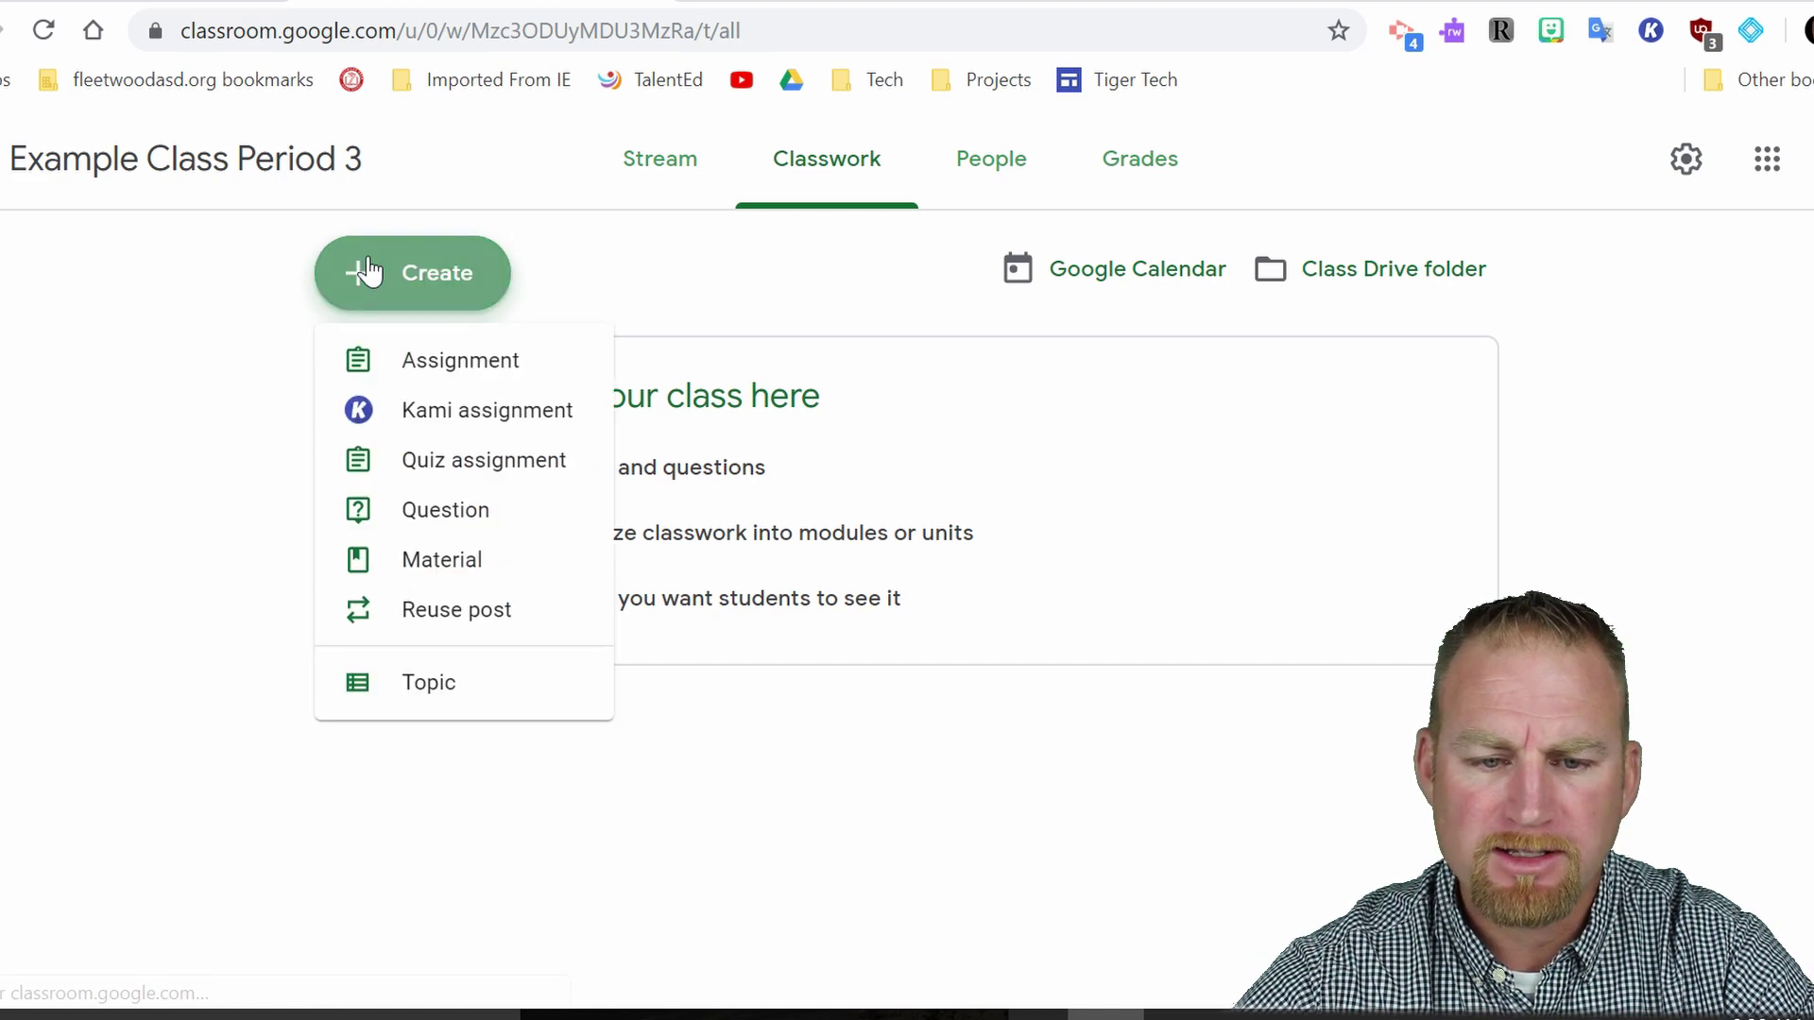
pyautogui.click(471, 358)
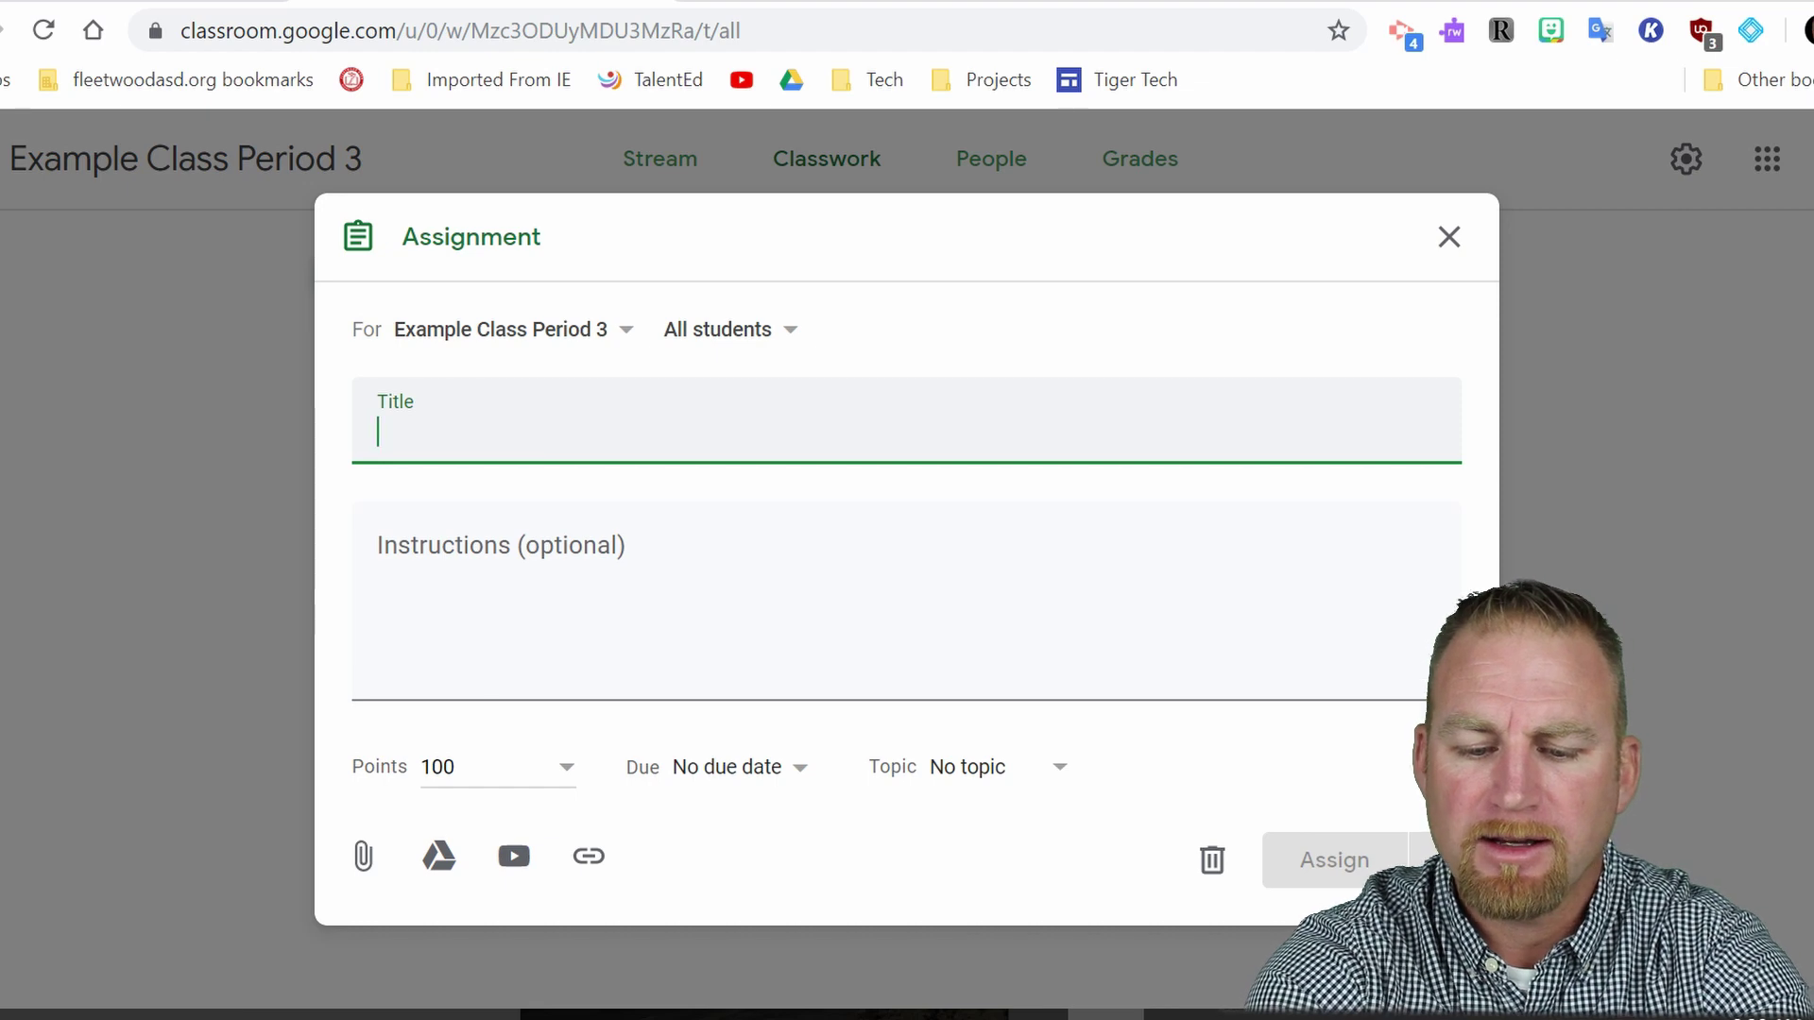
# Title the assignment 'Example Assignment' and set its points to Ungraded
pyautogui.write('Exam')
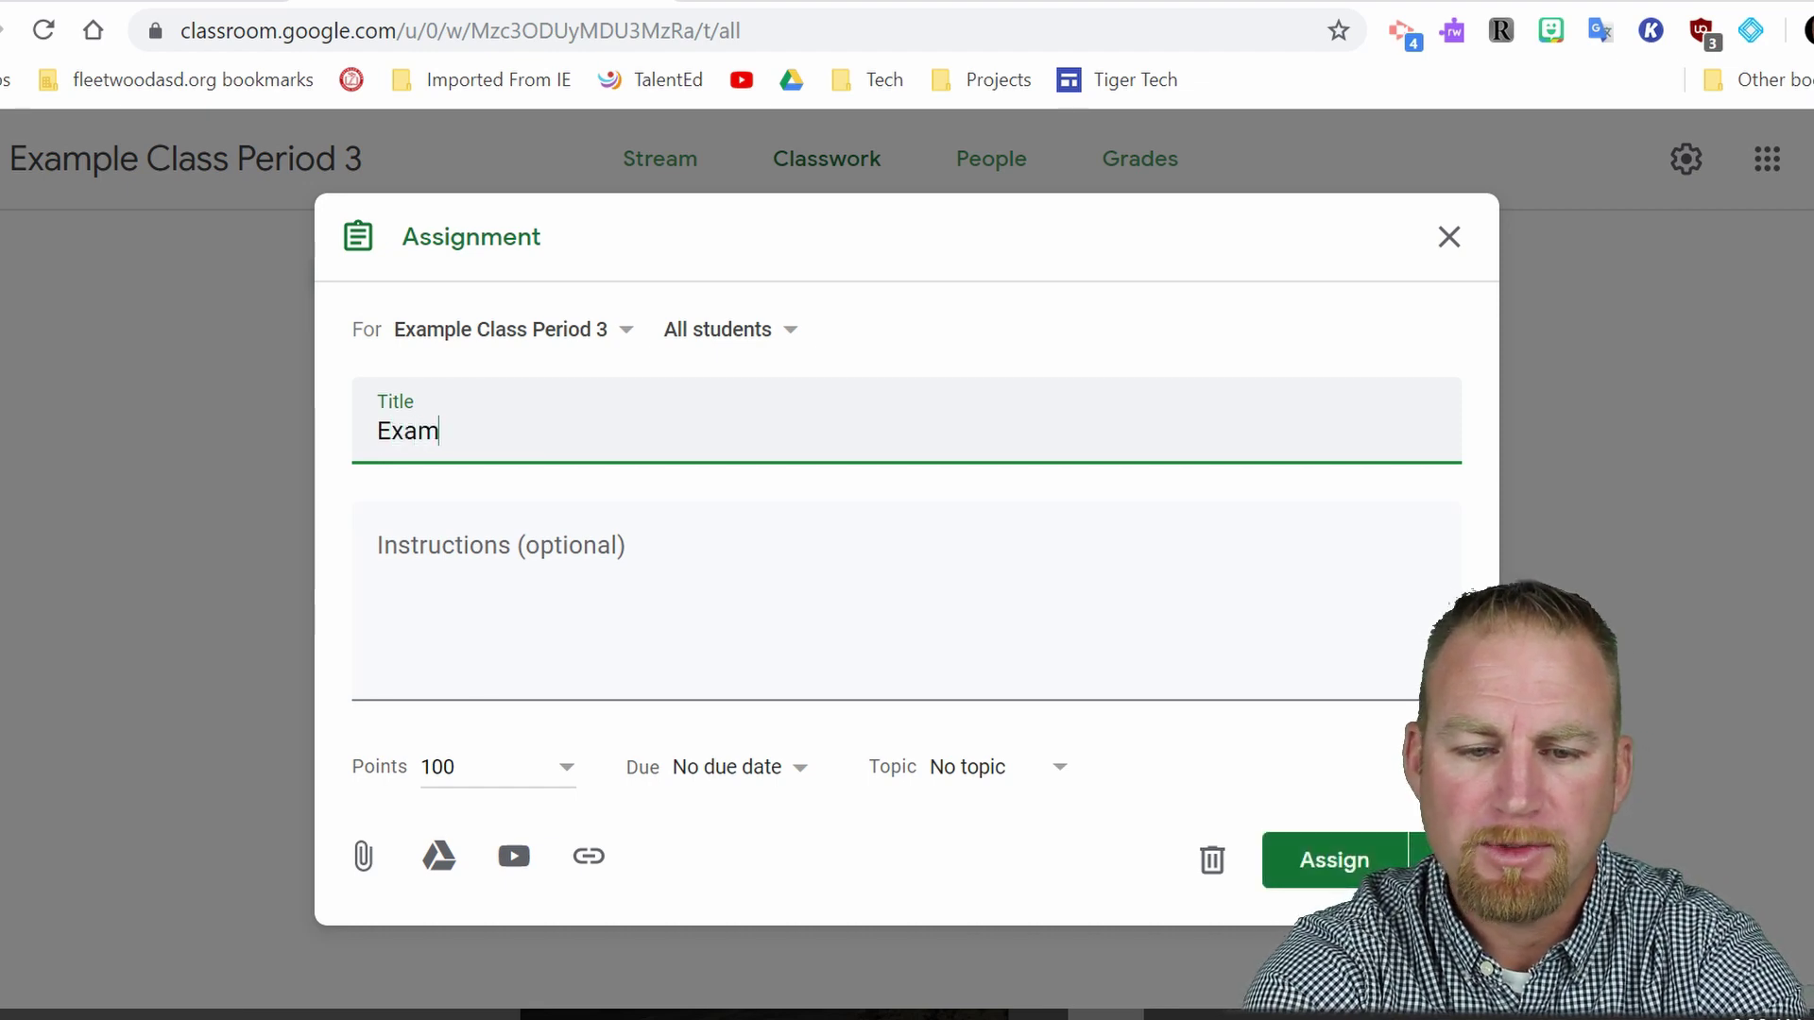
pyautogui.write('a')
pyautogui.press('BackSpace')
pyautogui.write('Assig')
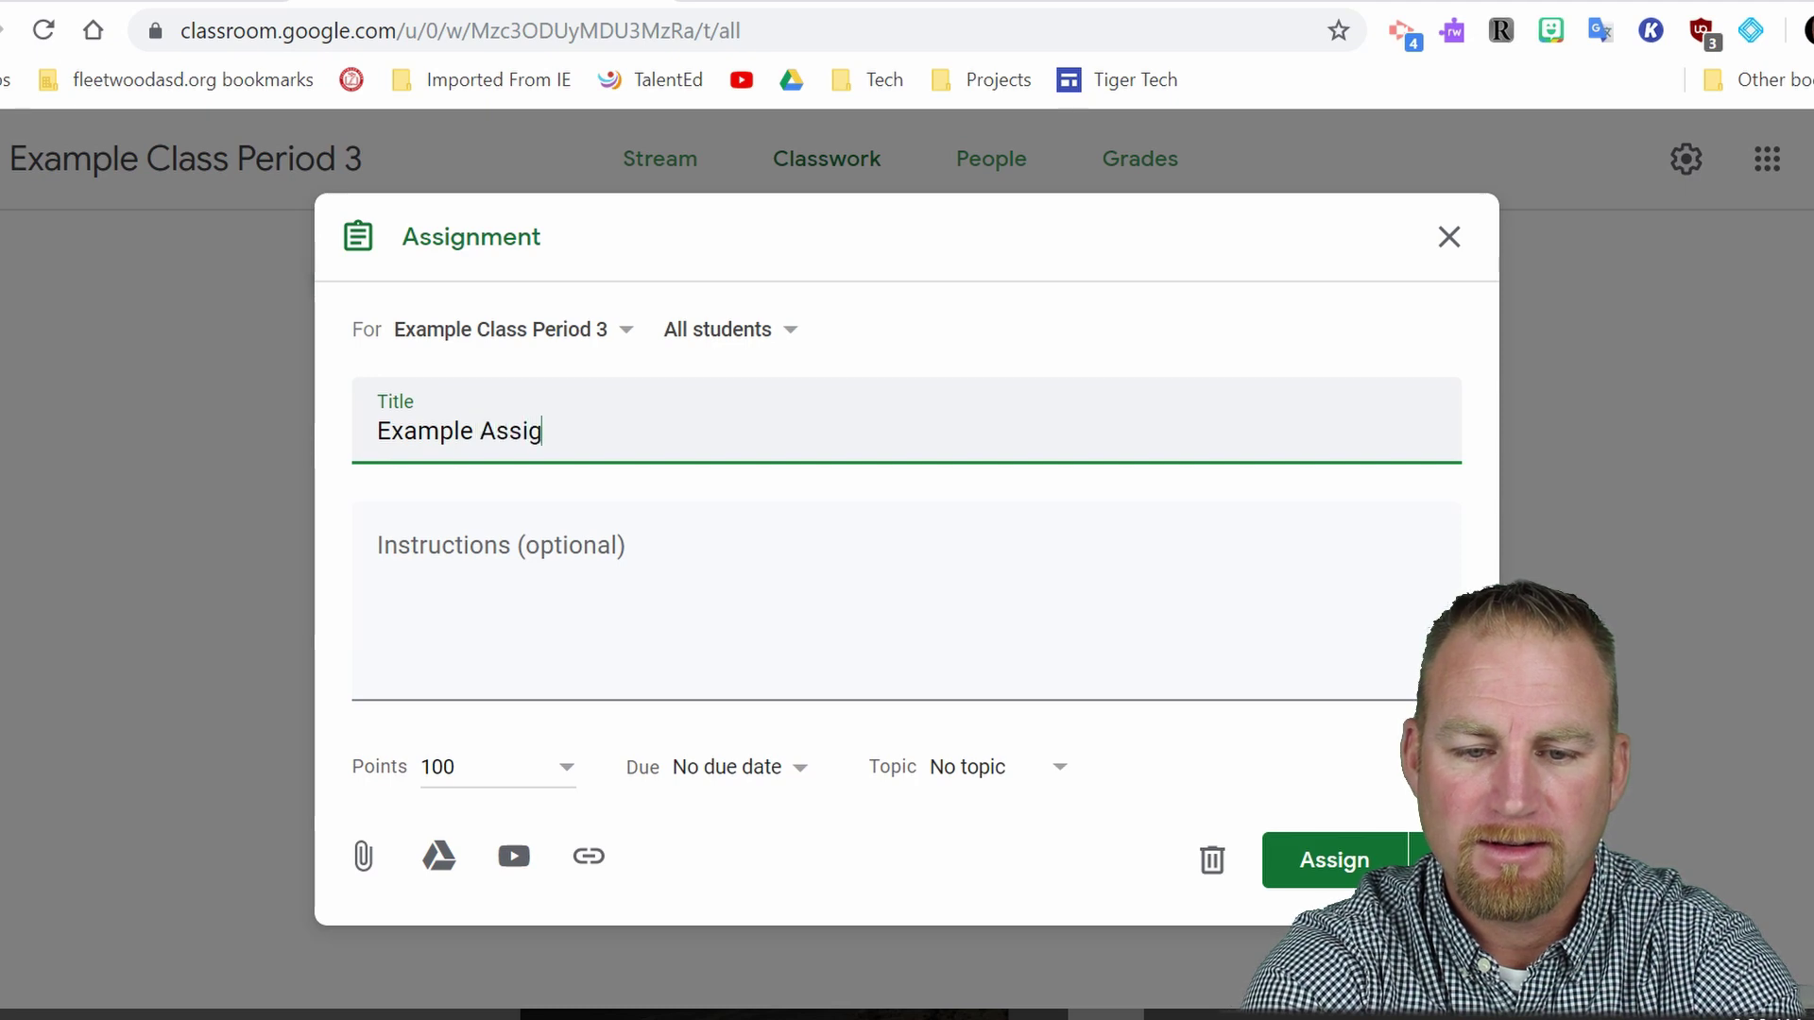
pyautogui.write('nment')
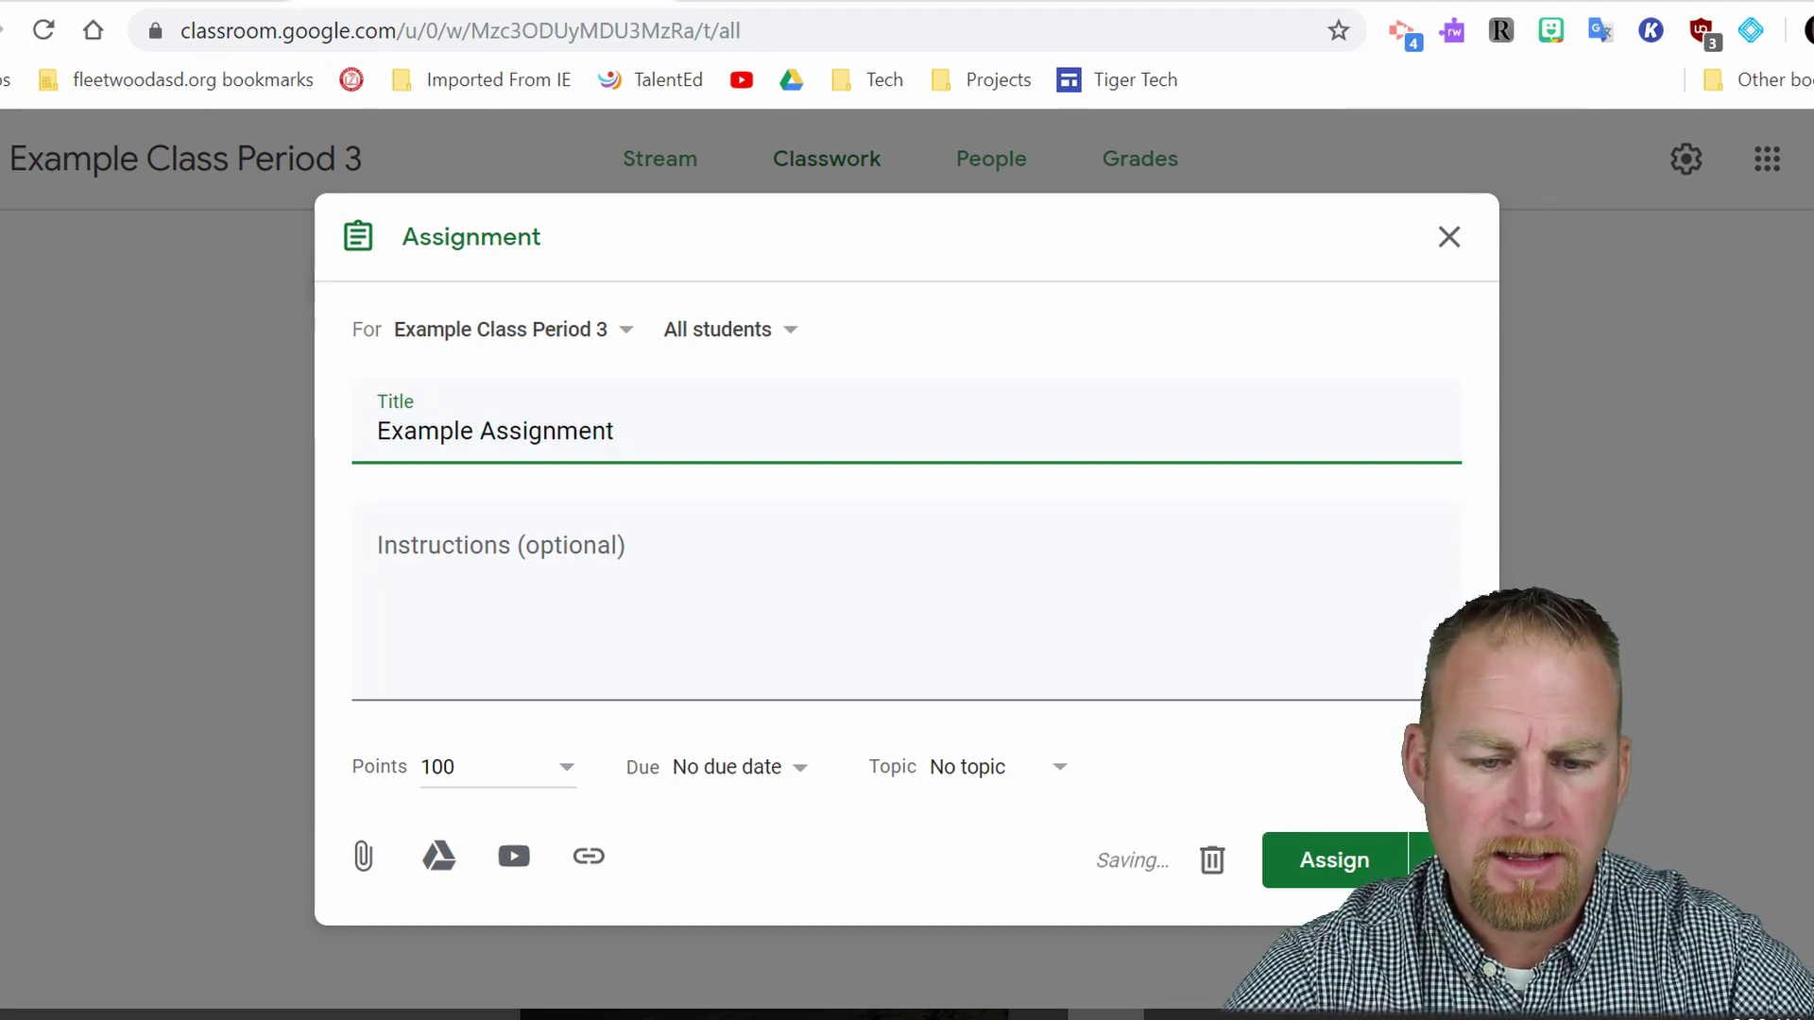
pyautogui.click(568, 769)
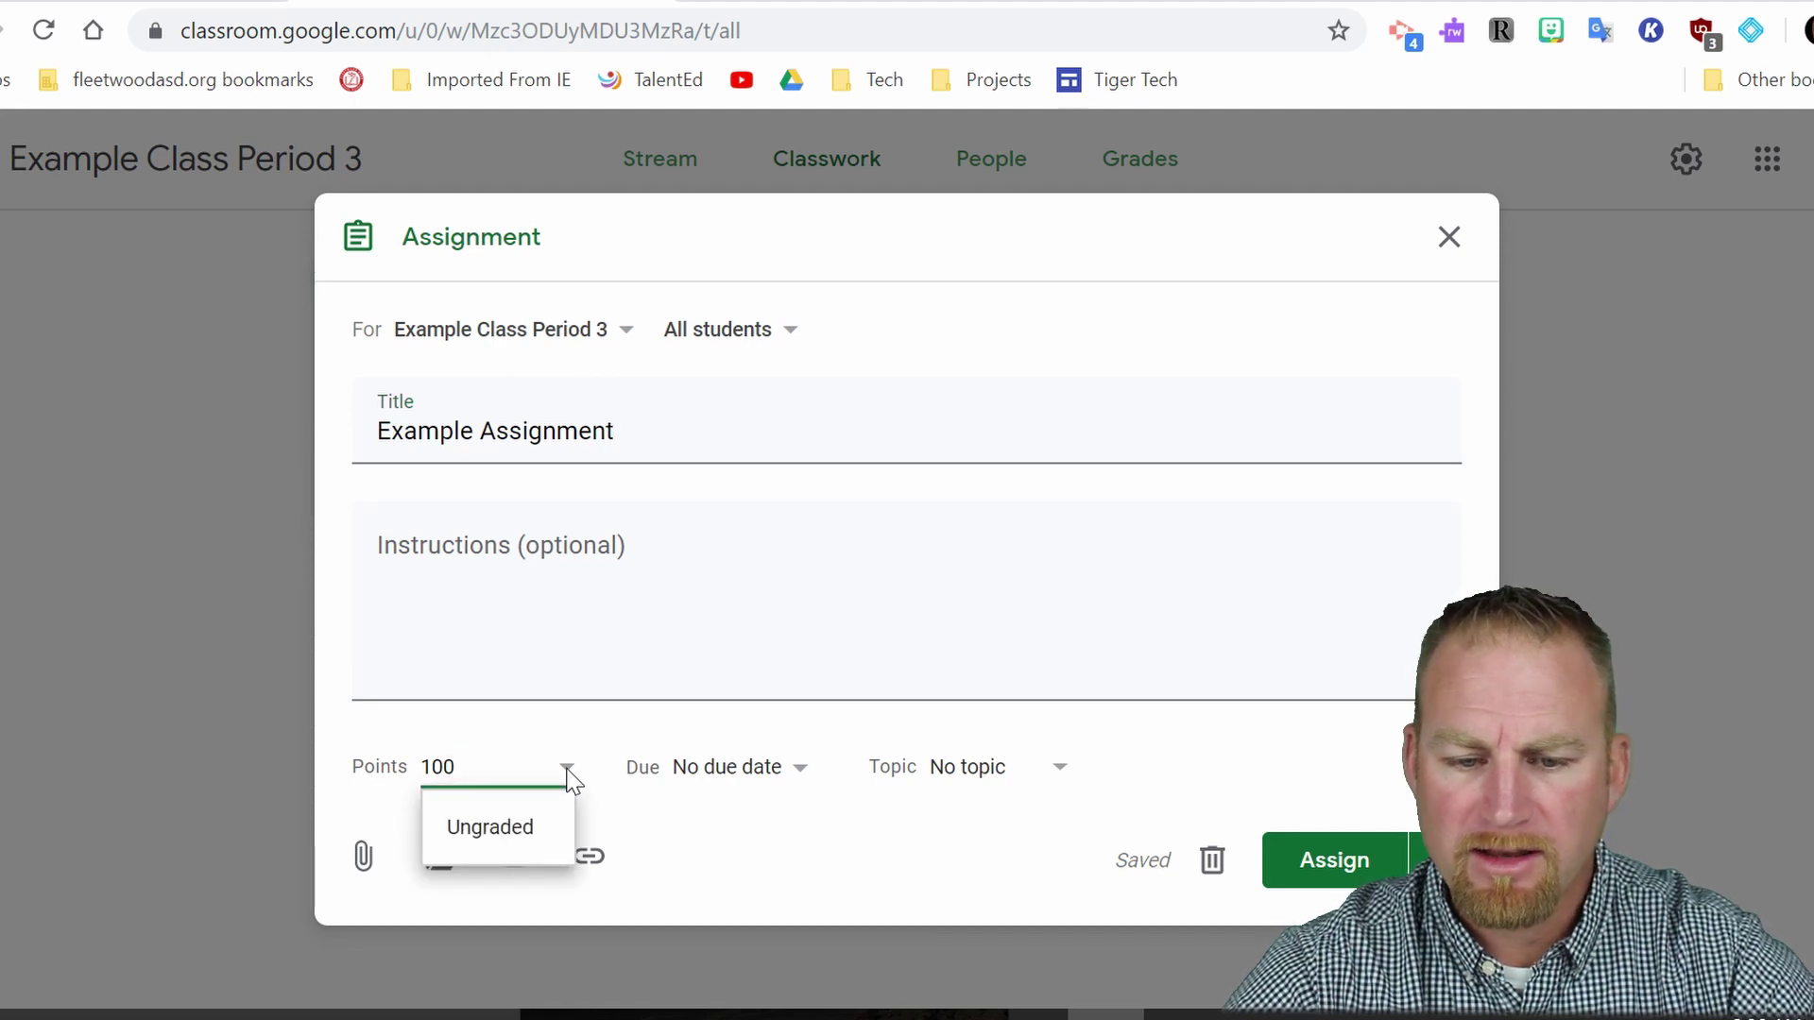
pyautogui.click(522, 830)
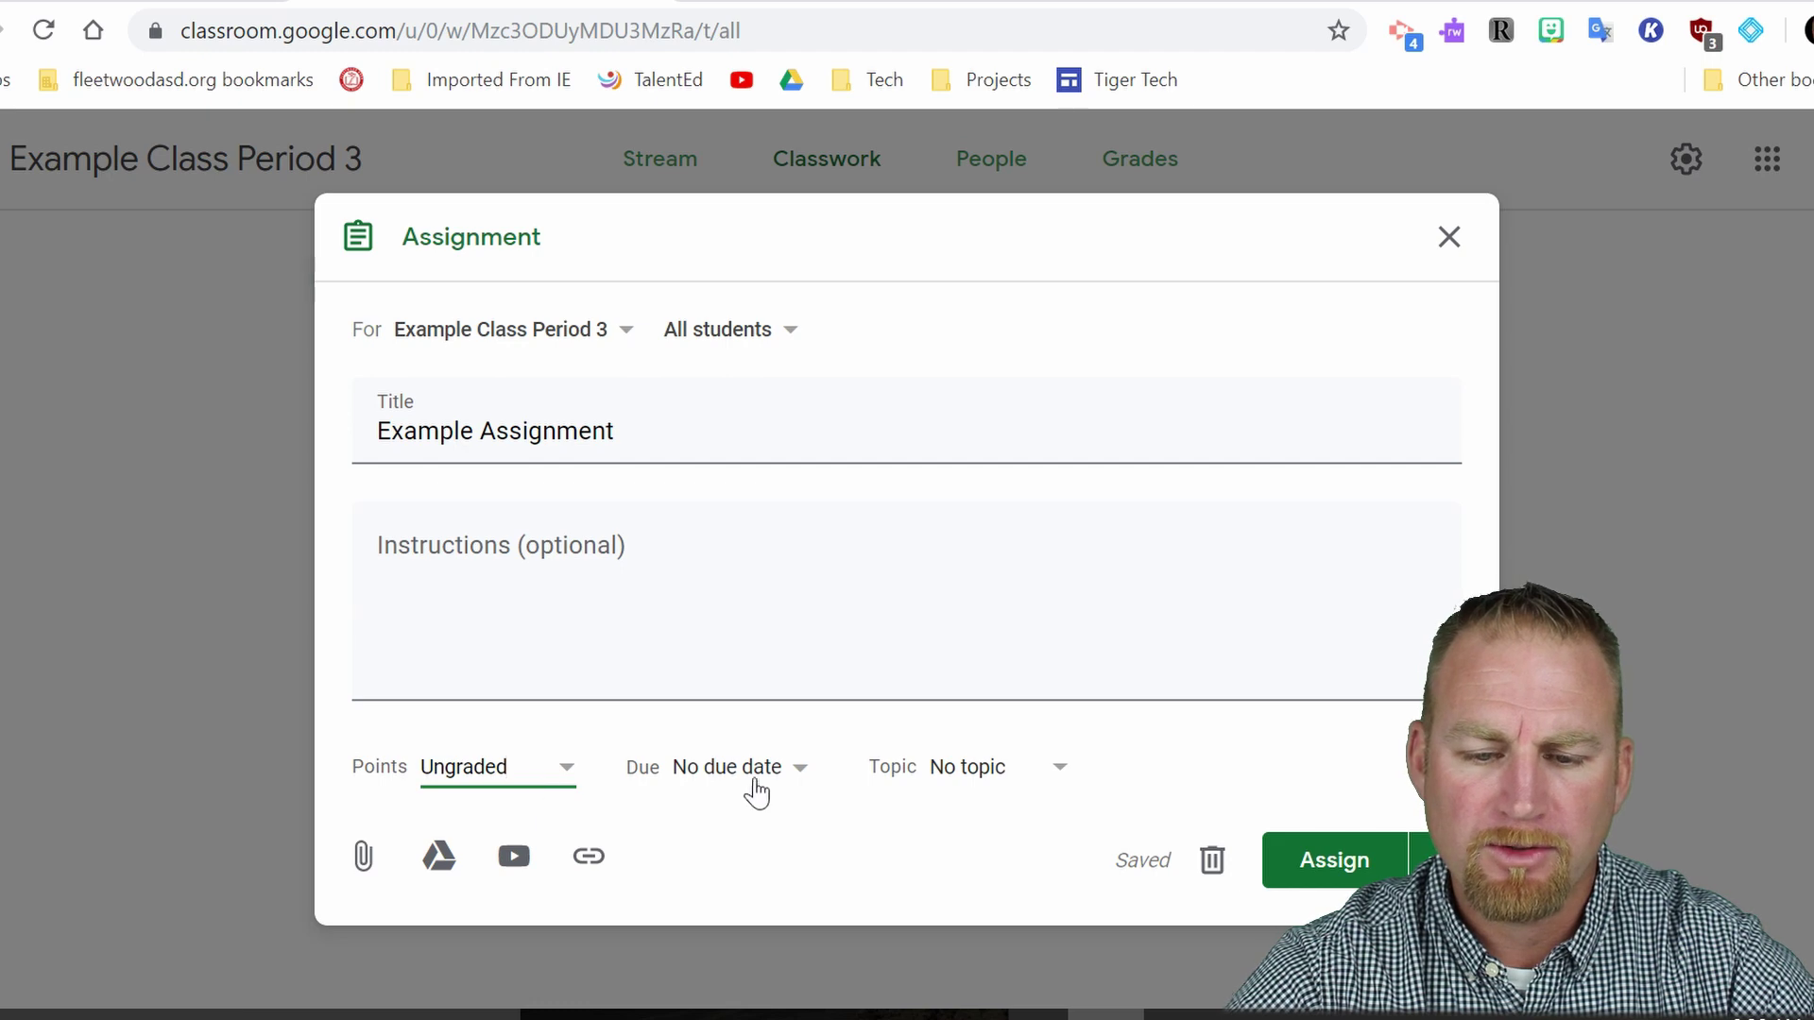
# Pick Sep 16 as the due date, then clear it, leaving no due date
pyautogui.click(800, 774)
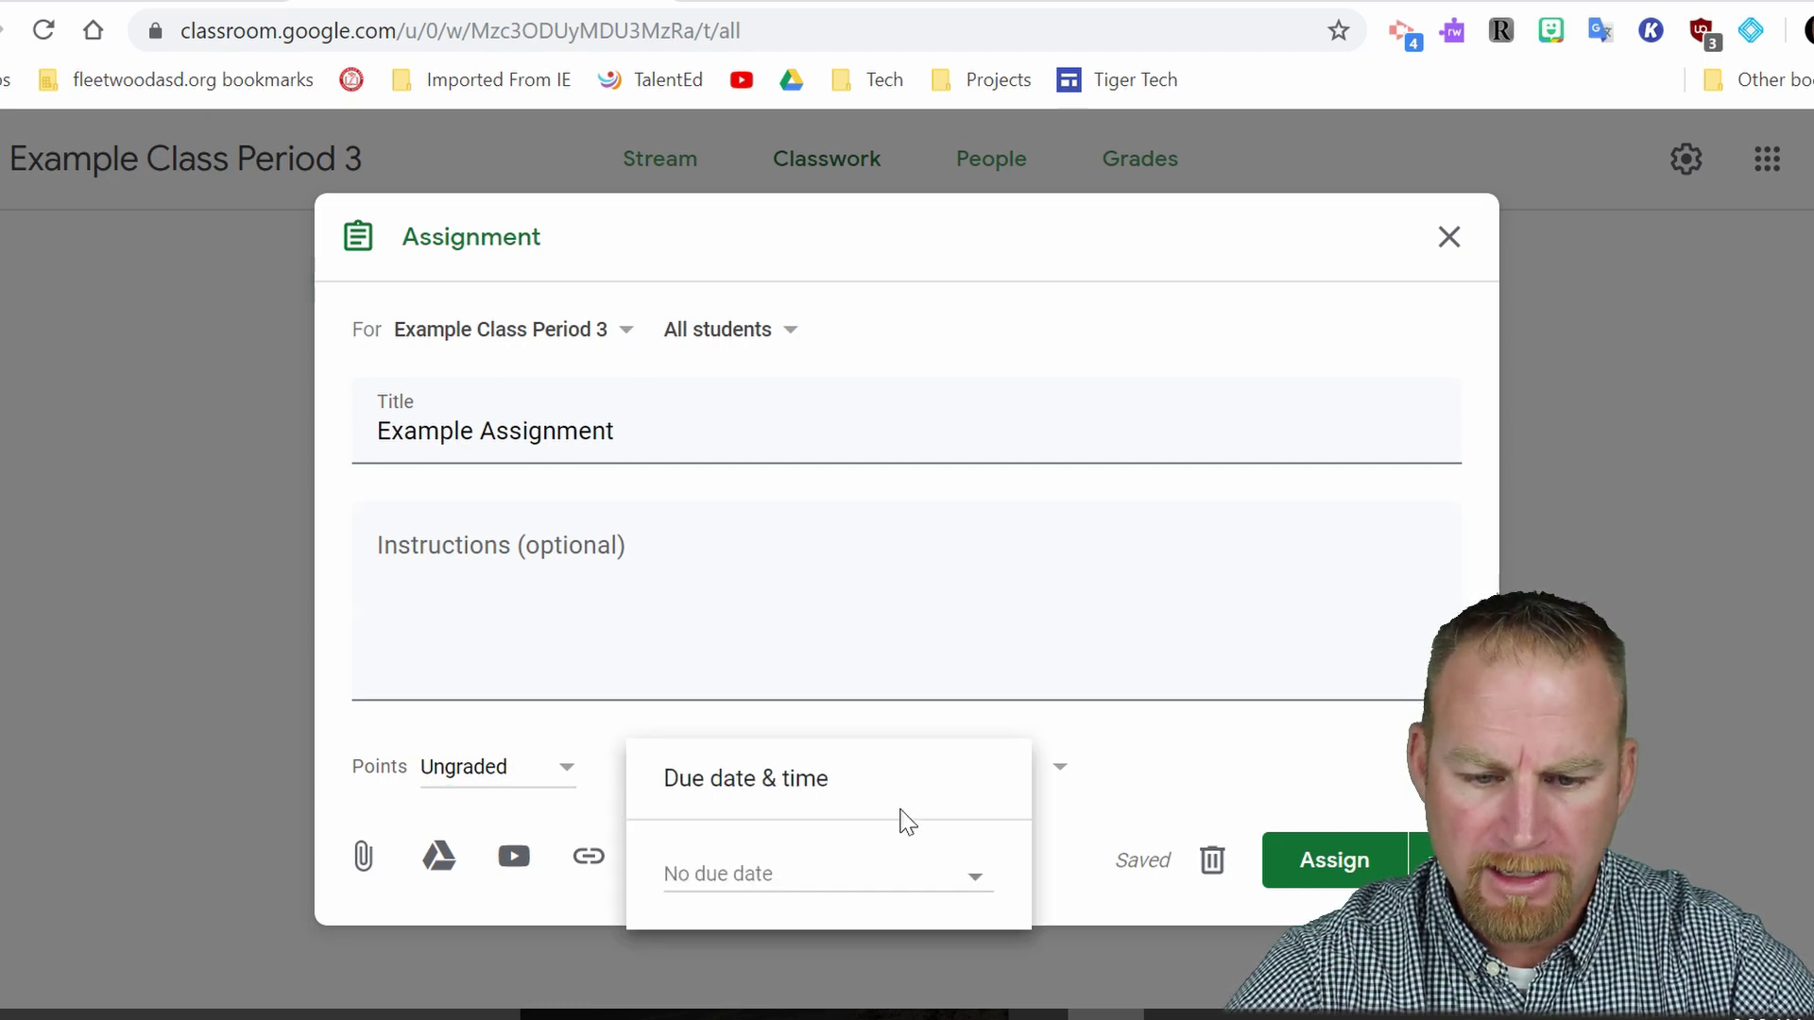
pyautogui.click(976, 883)
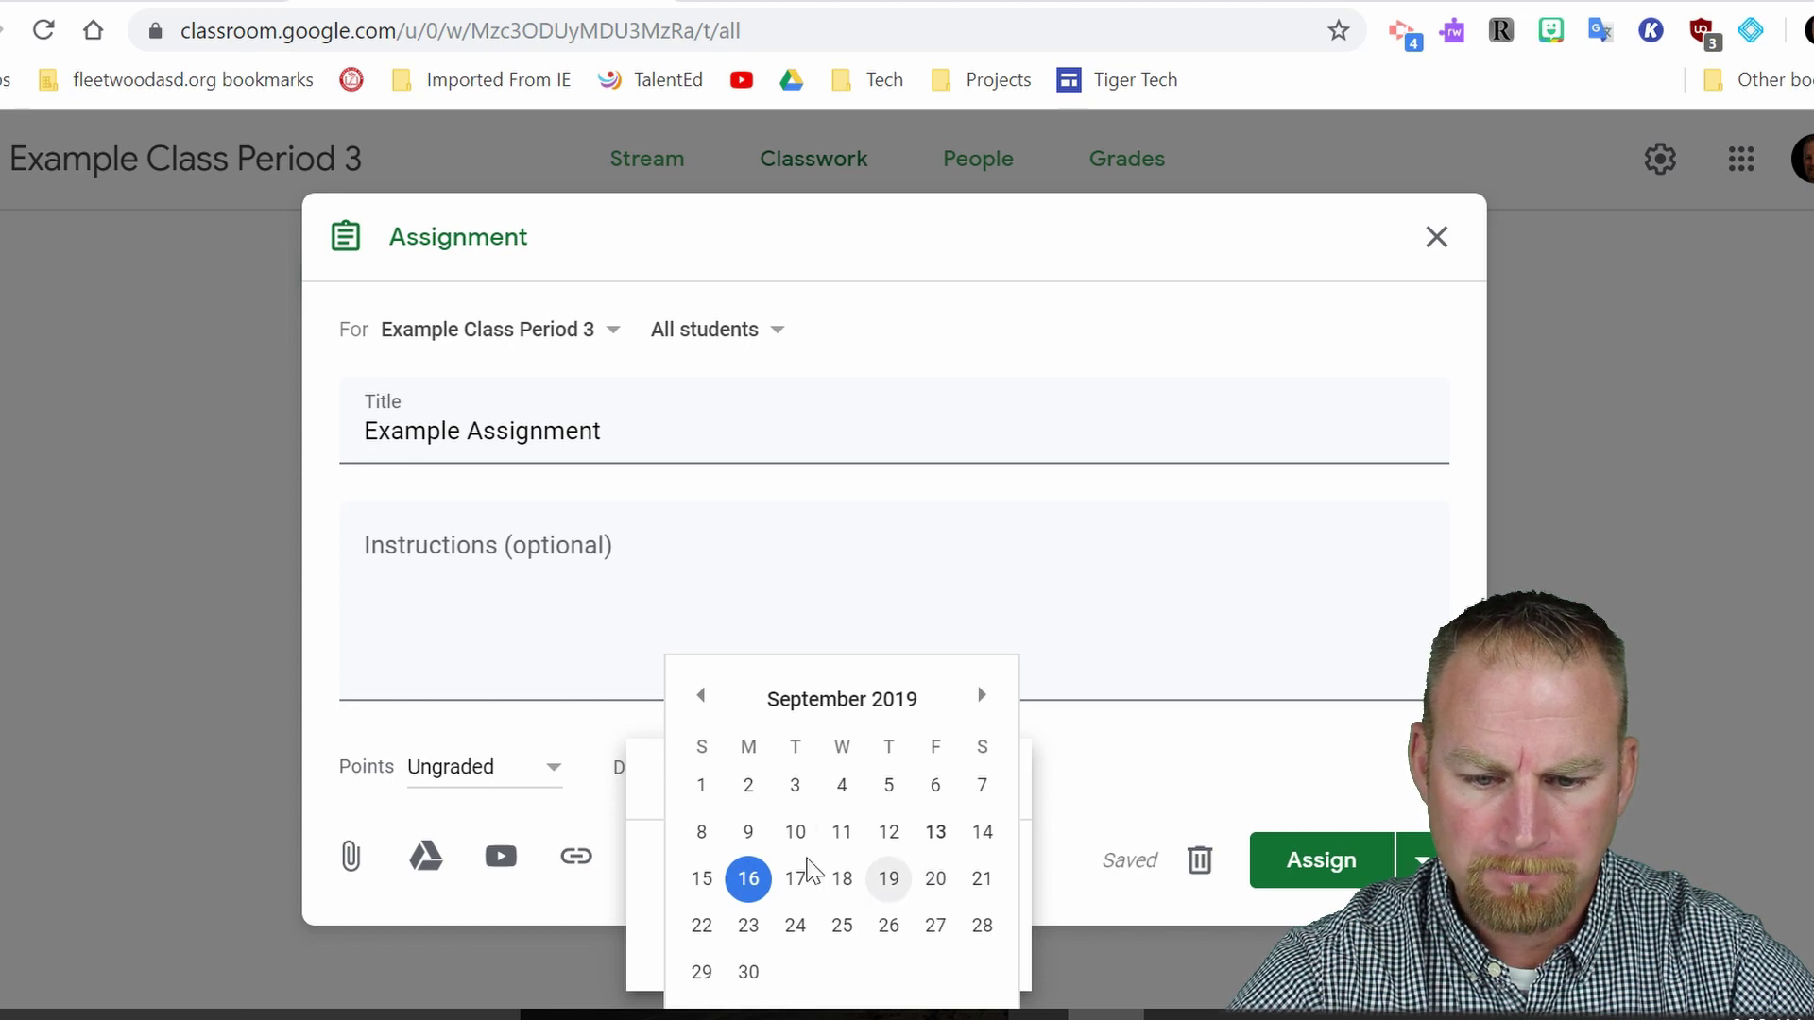
pyautogui.click(756, 883)
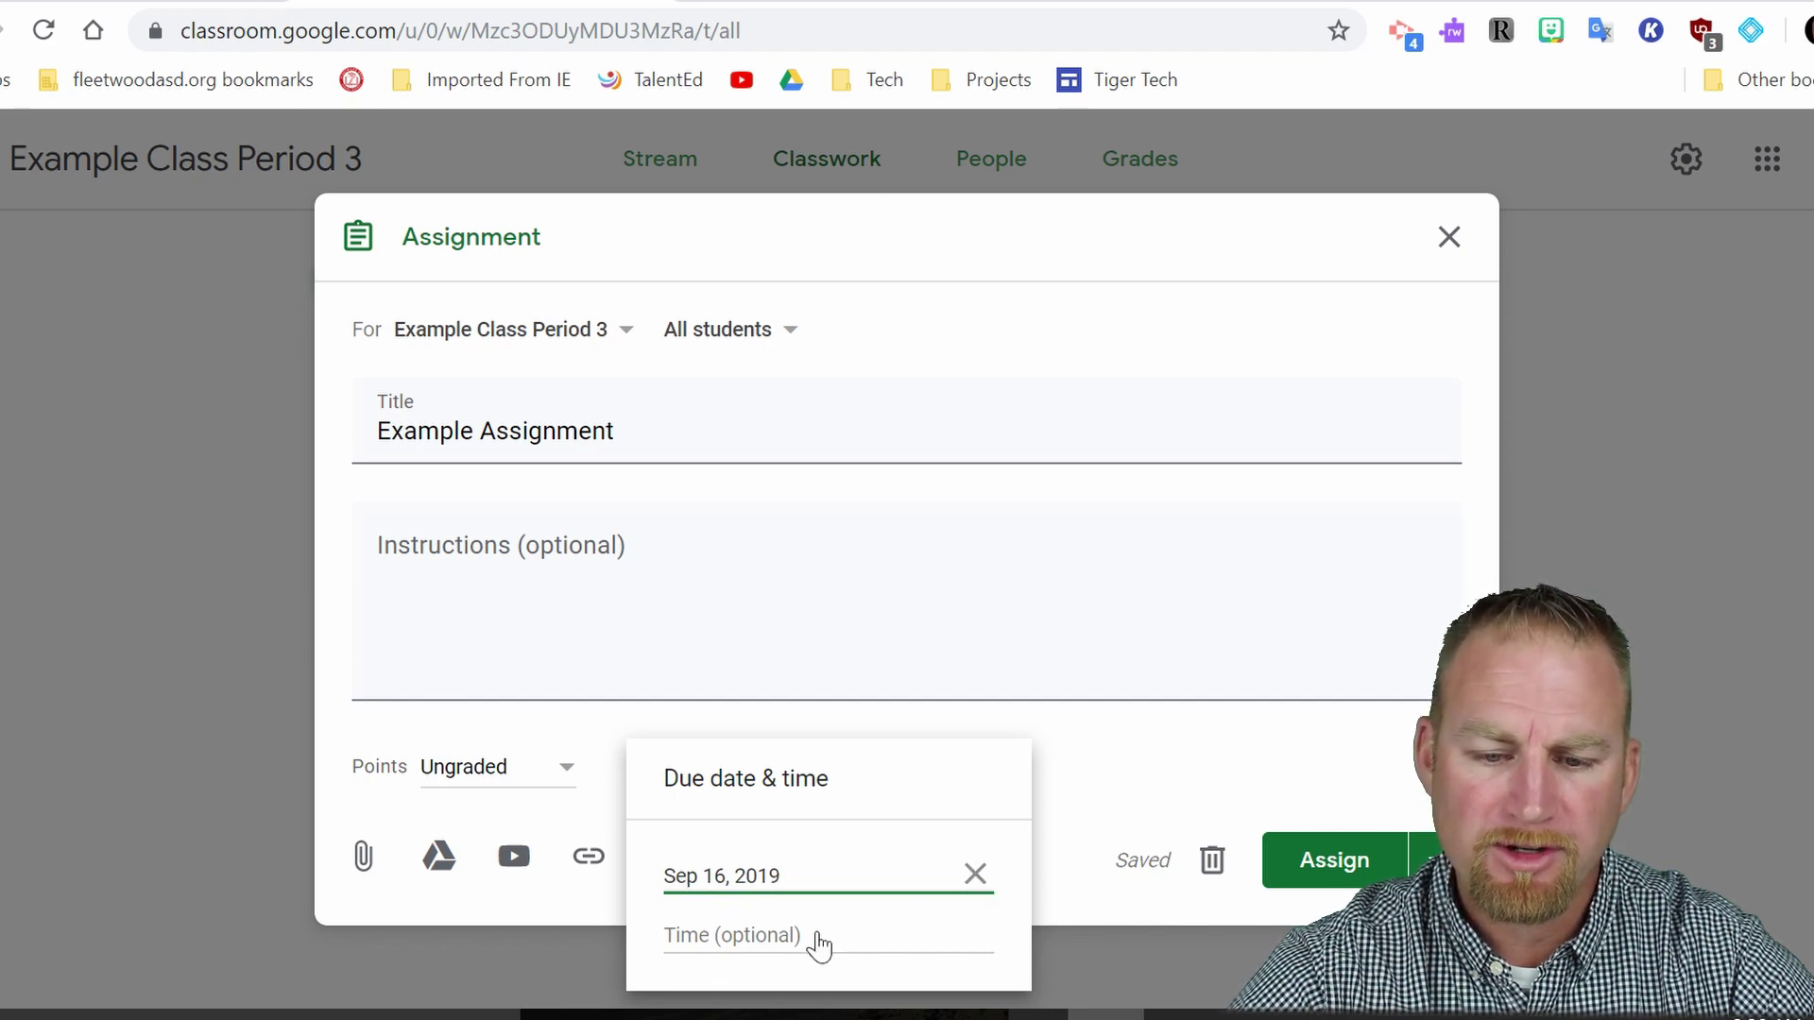
pyautogui.click(975, 874)
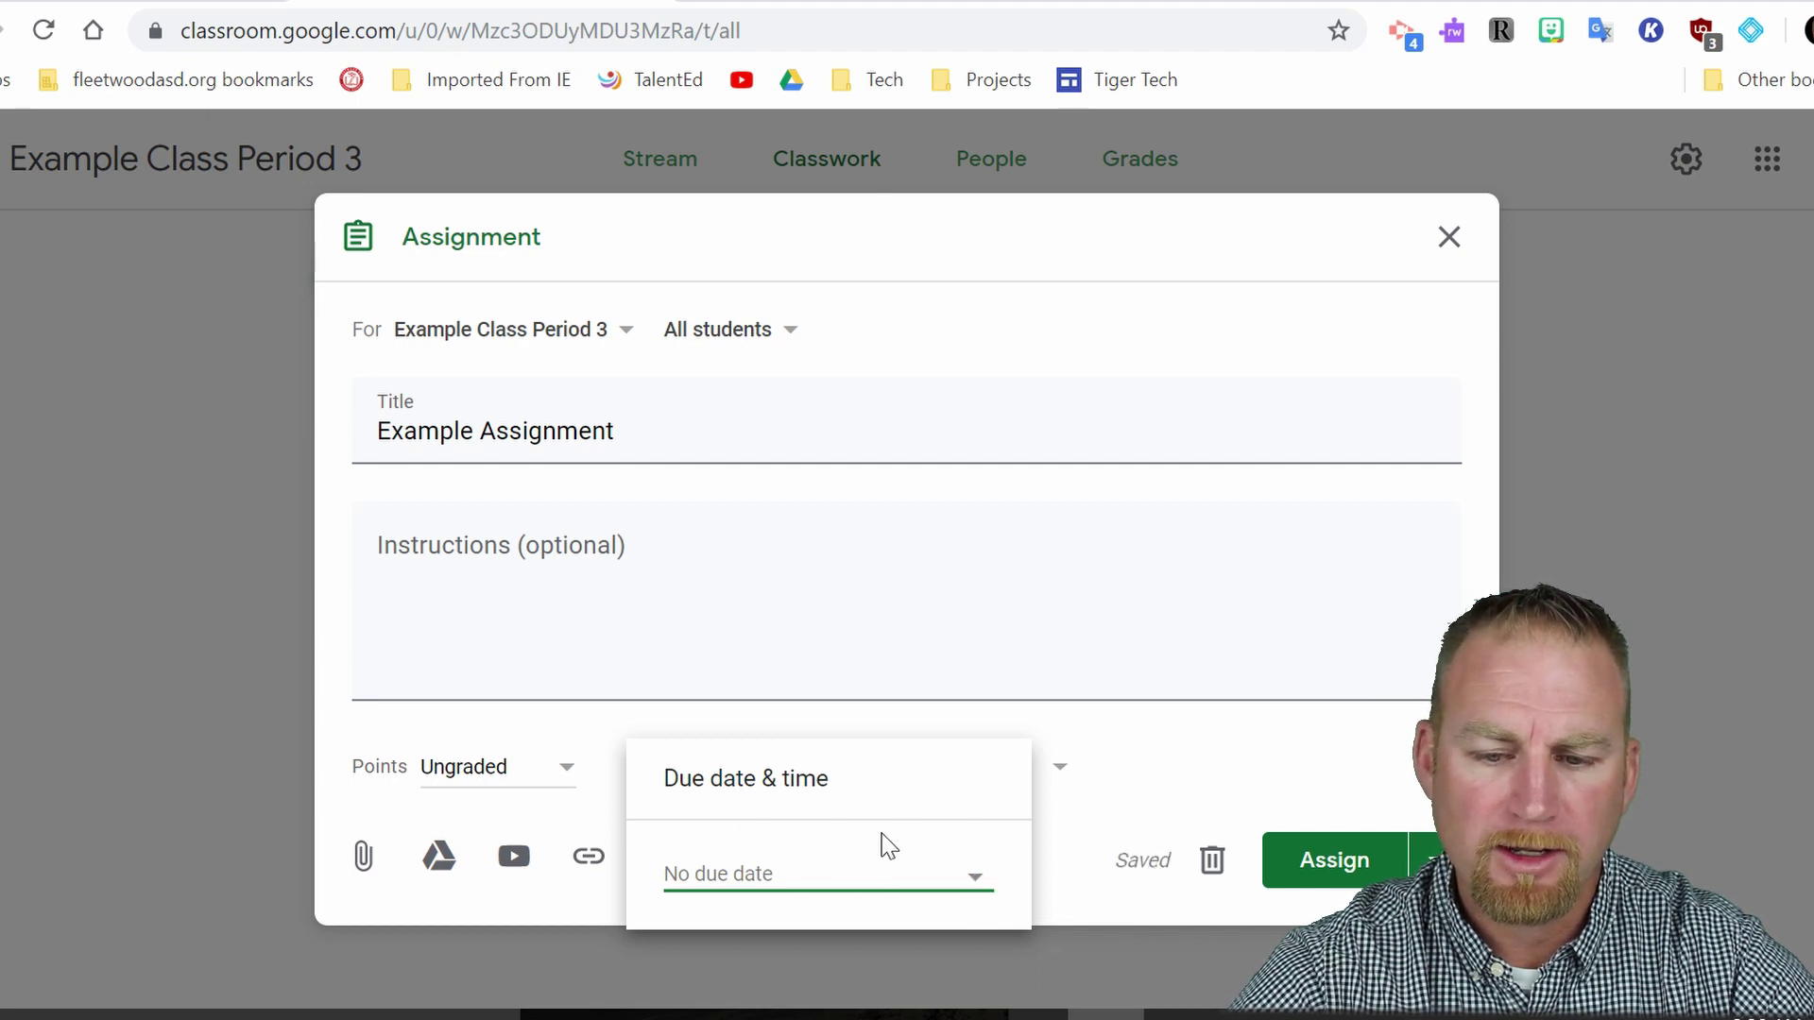
pyautogui.click(1259, 745)
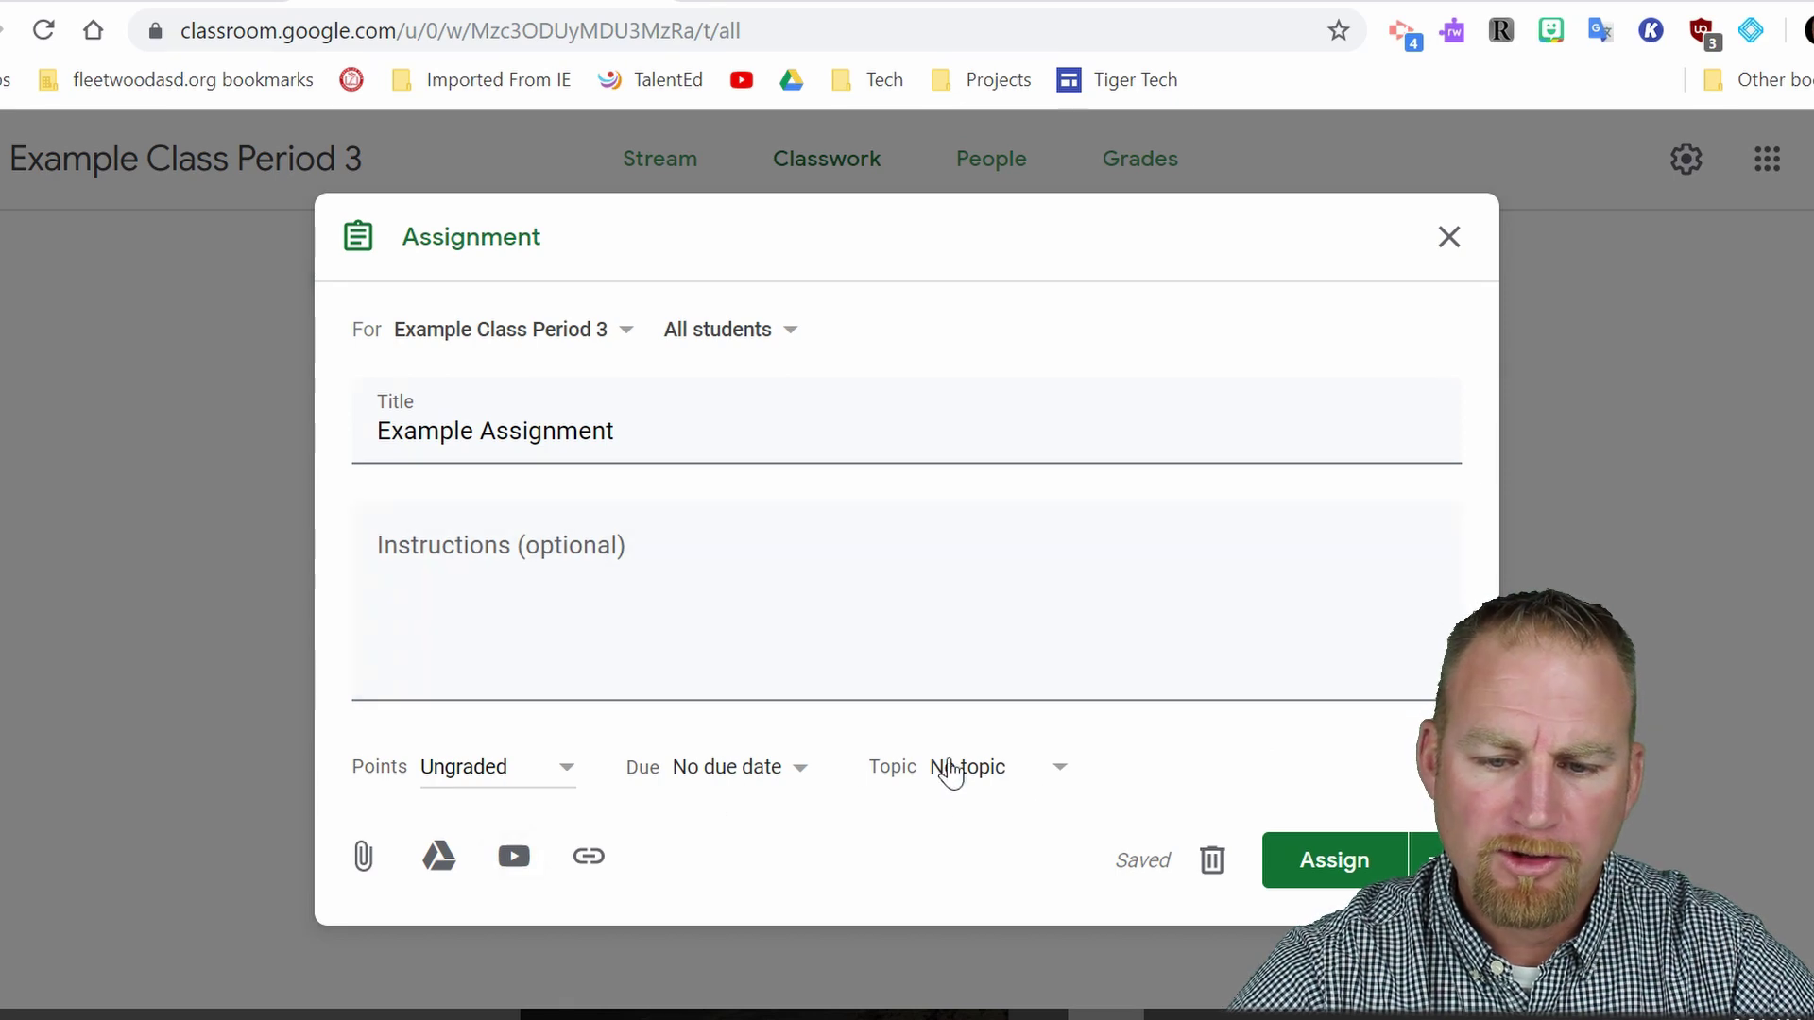
# Create a new topic 'Unit 1' for the assignment
pyautogui.click(1055, 782)
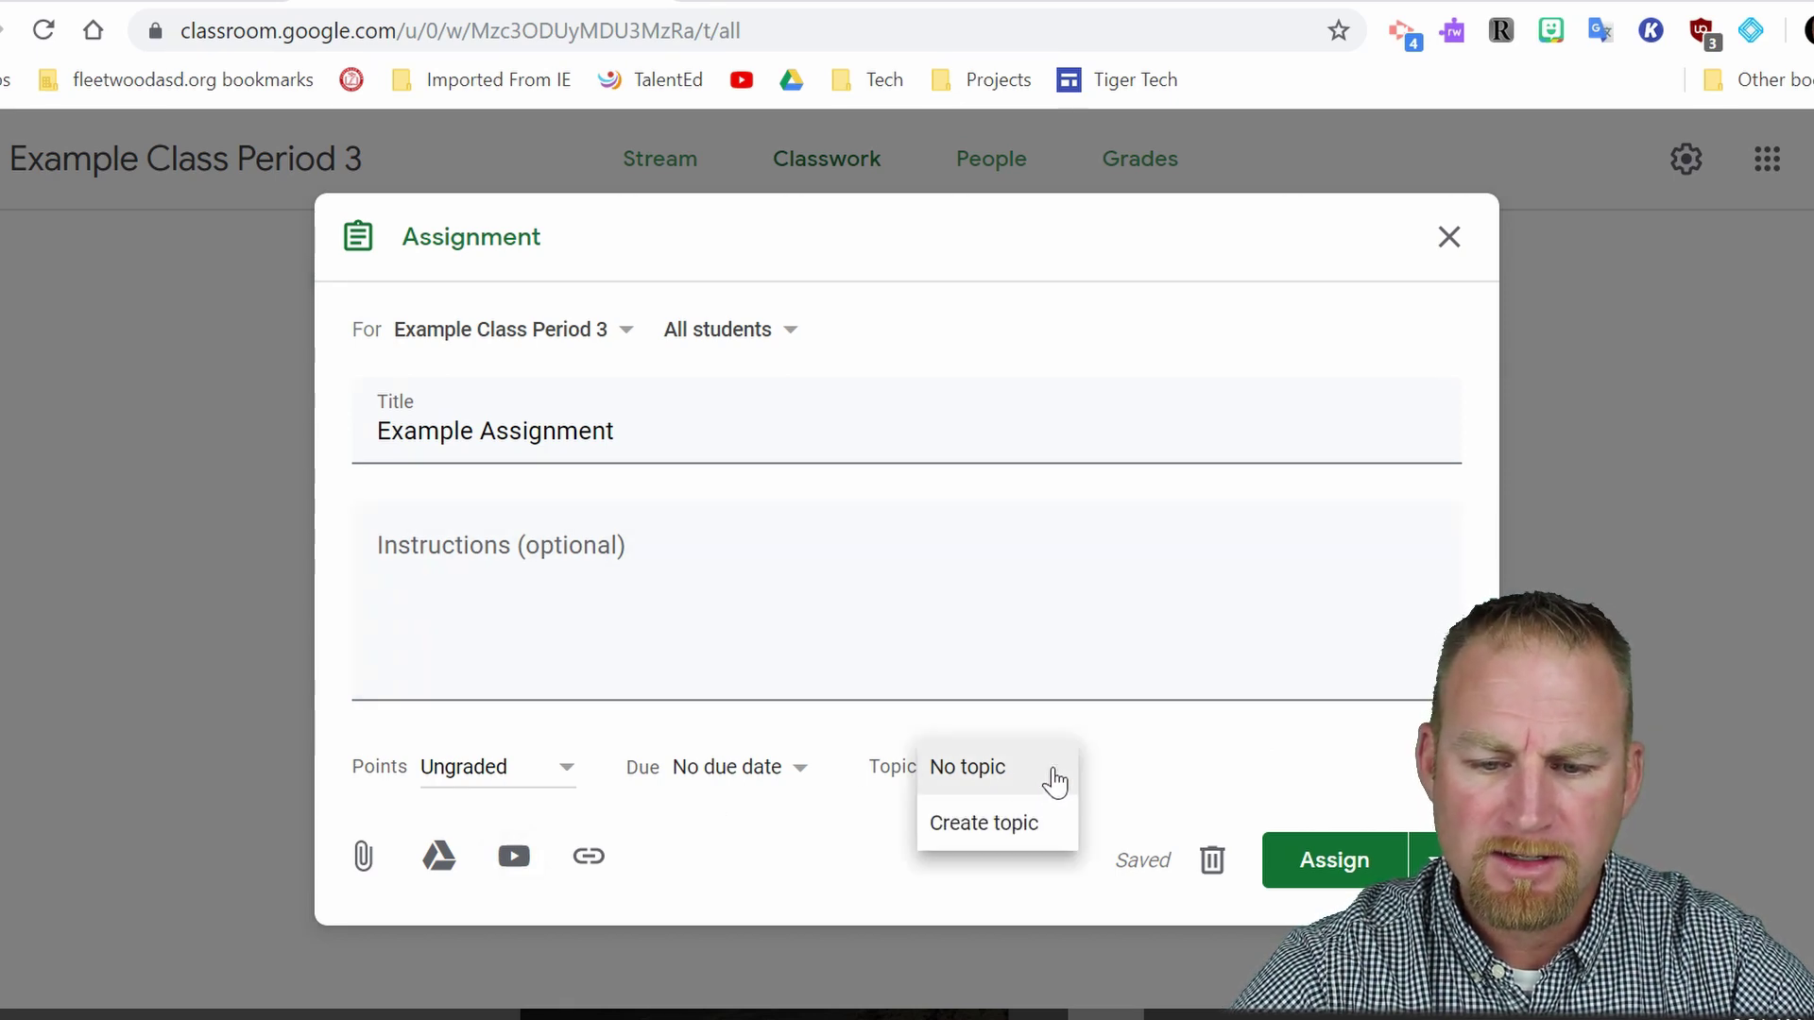
pyautogui.click(1016, 835)
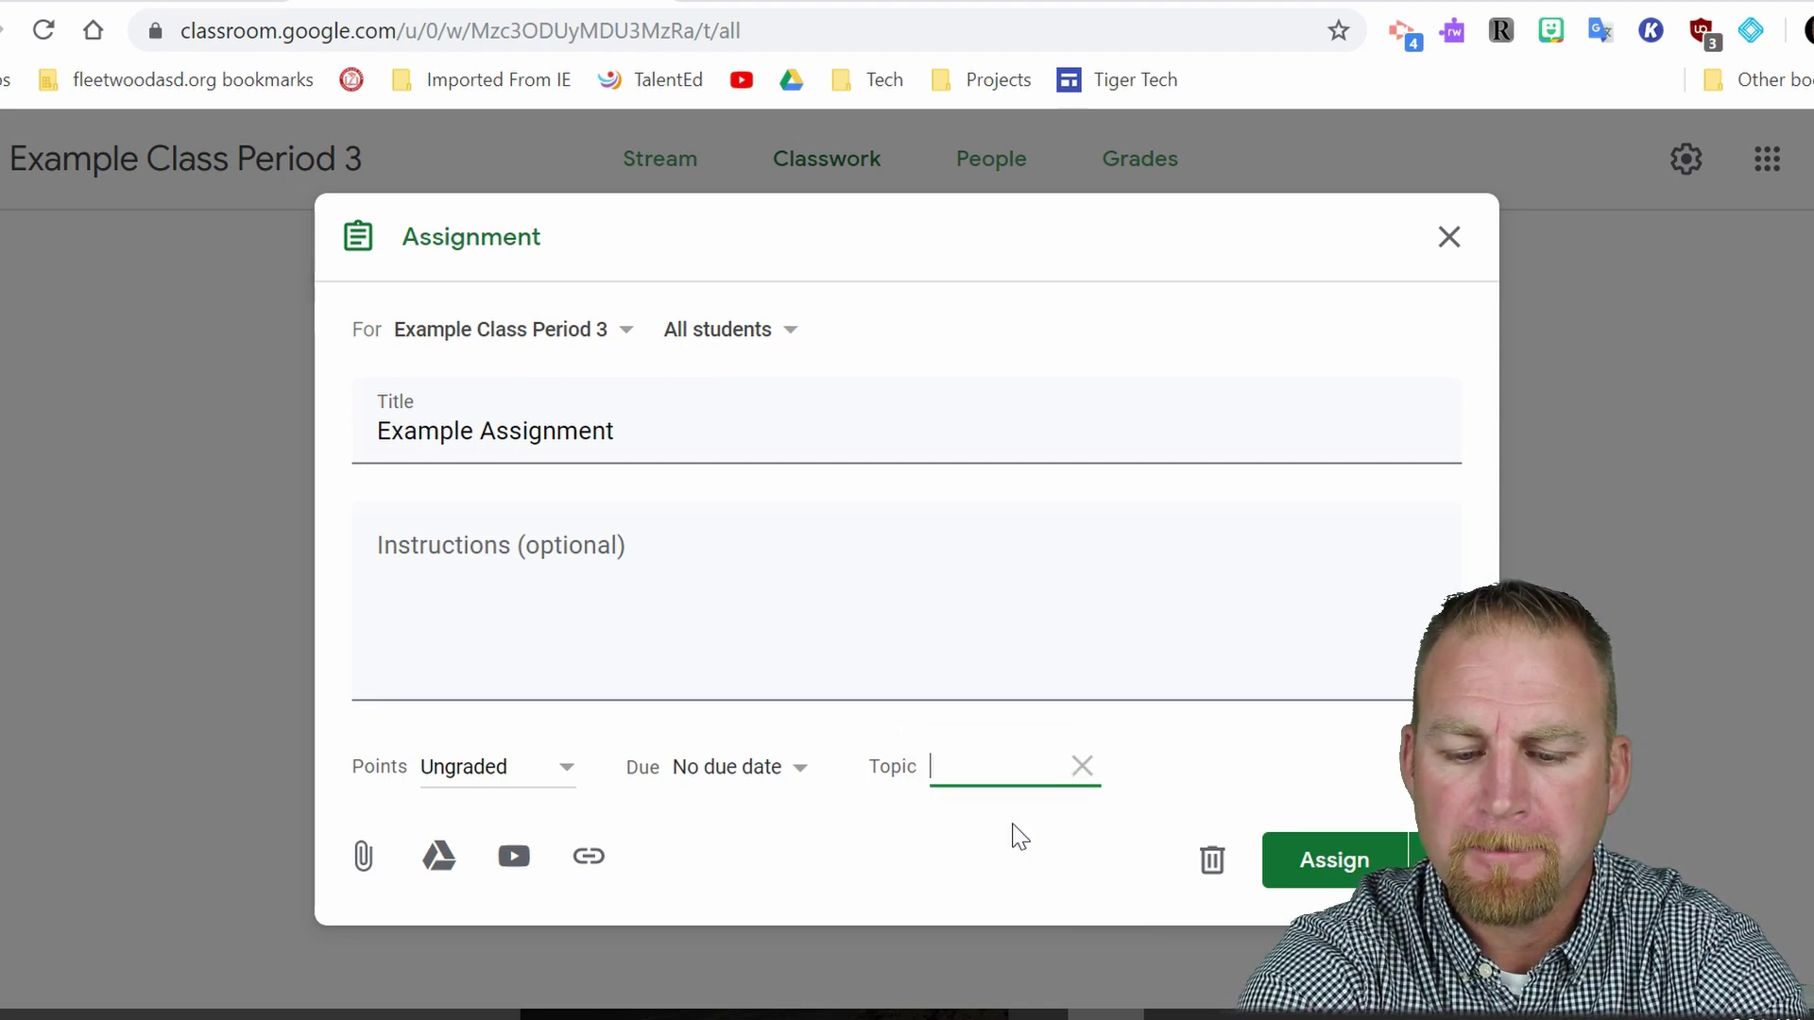
pyautogui.write('Intro')
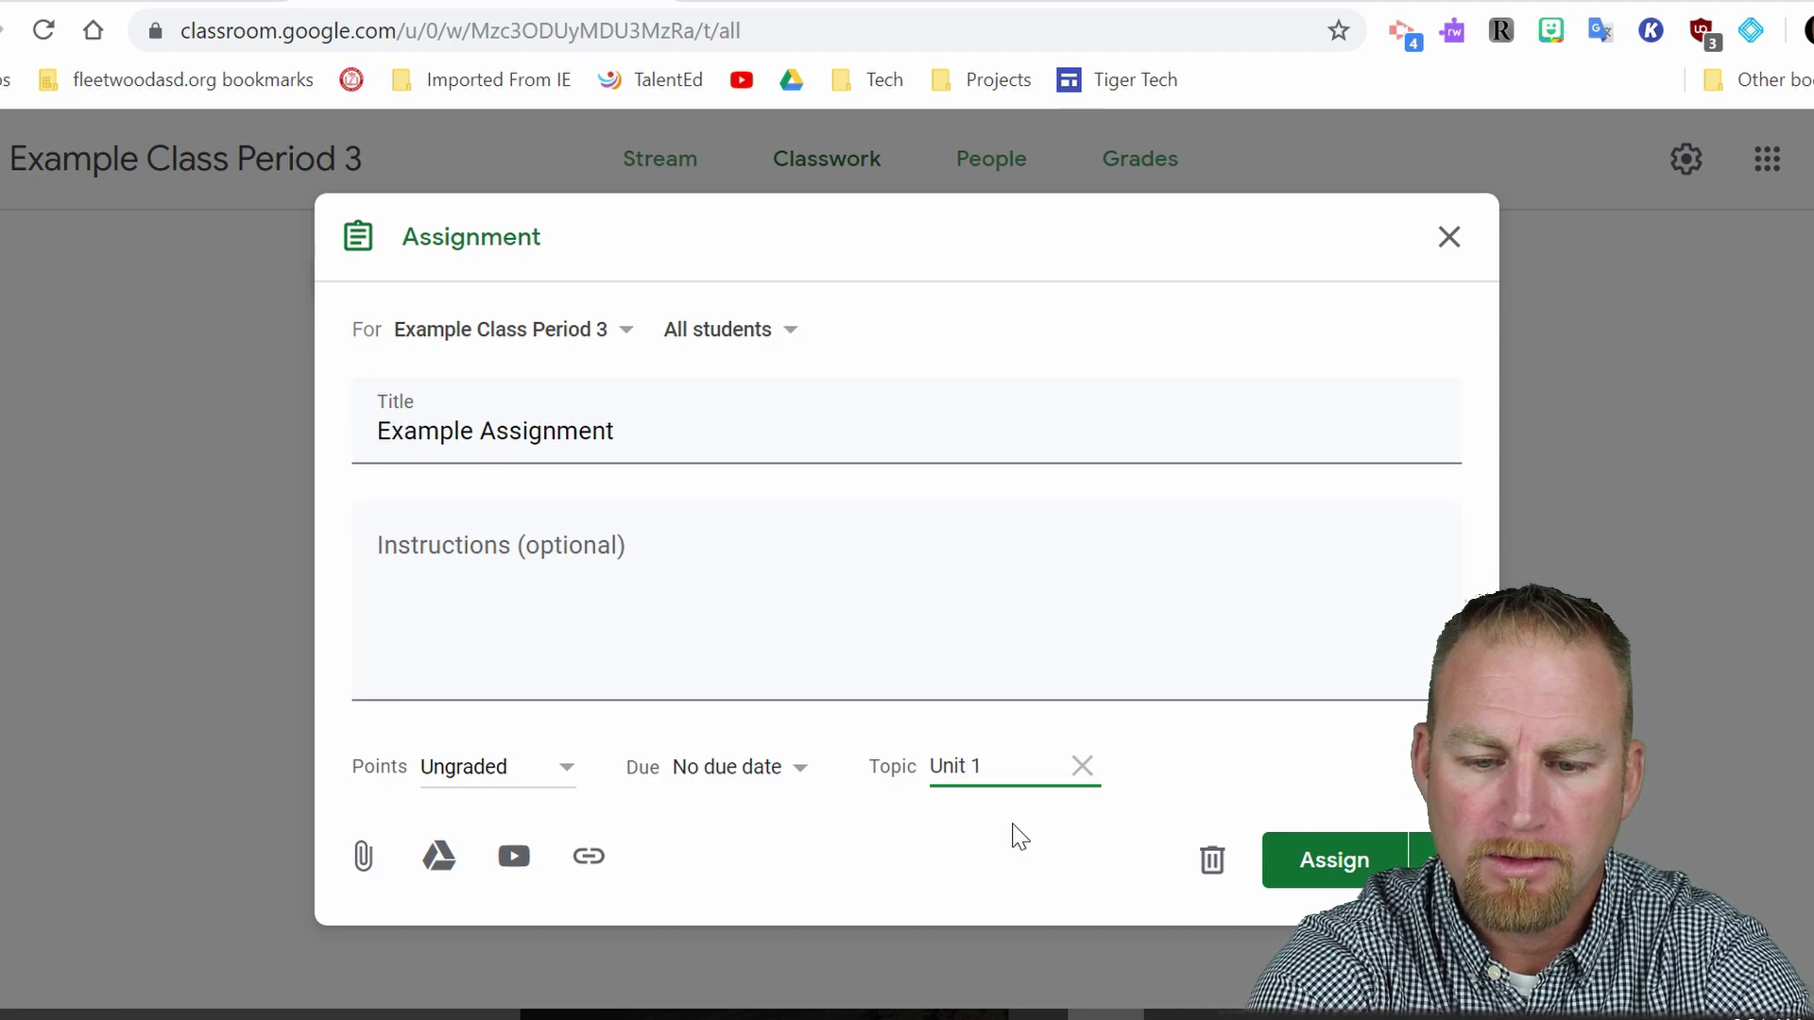
pyautogui.click(1280, 777)
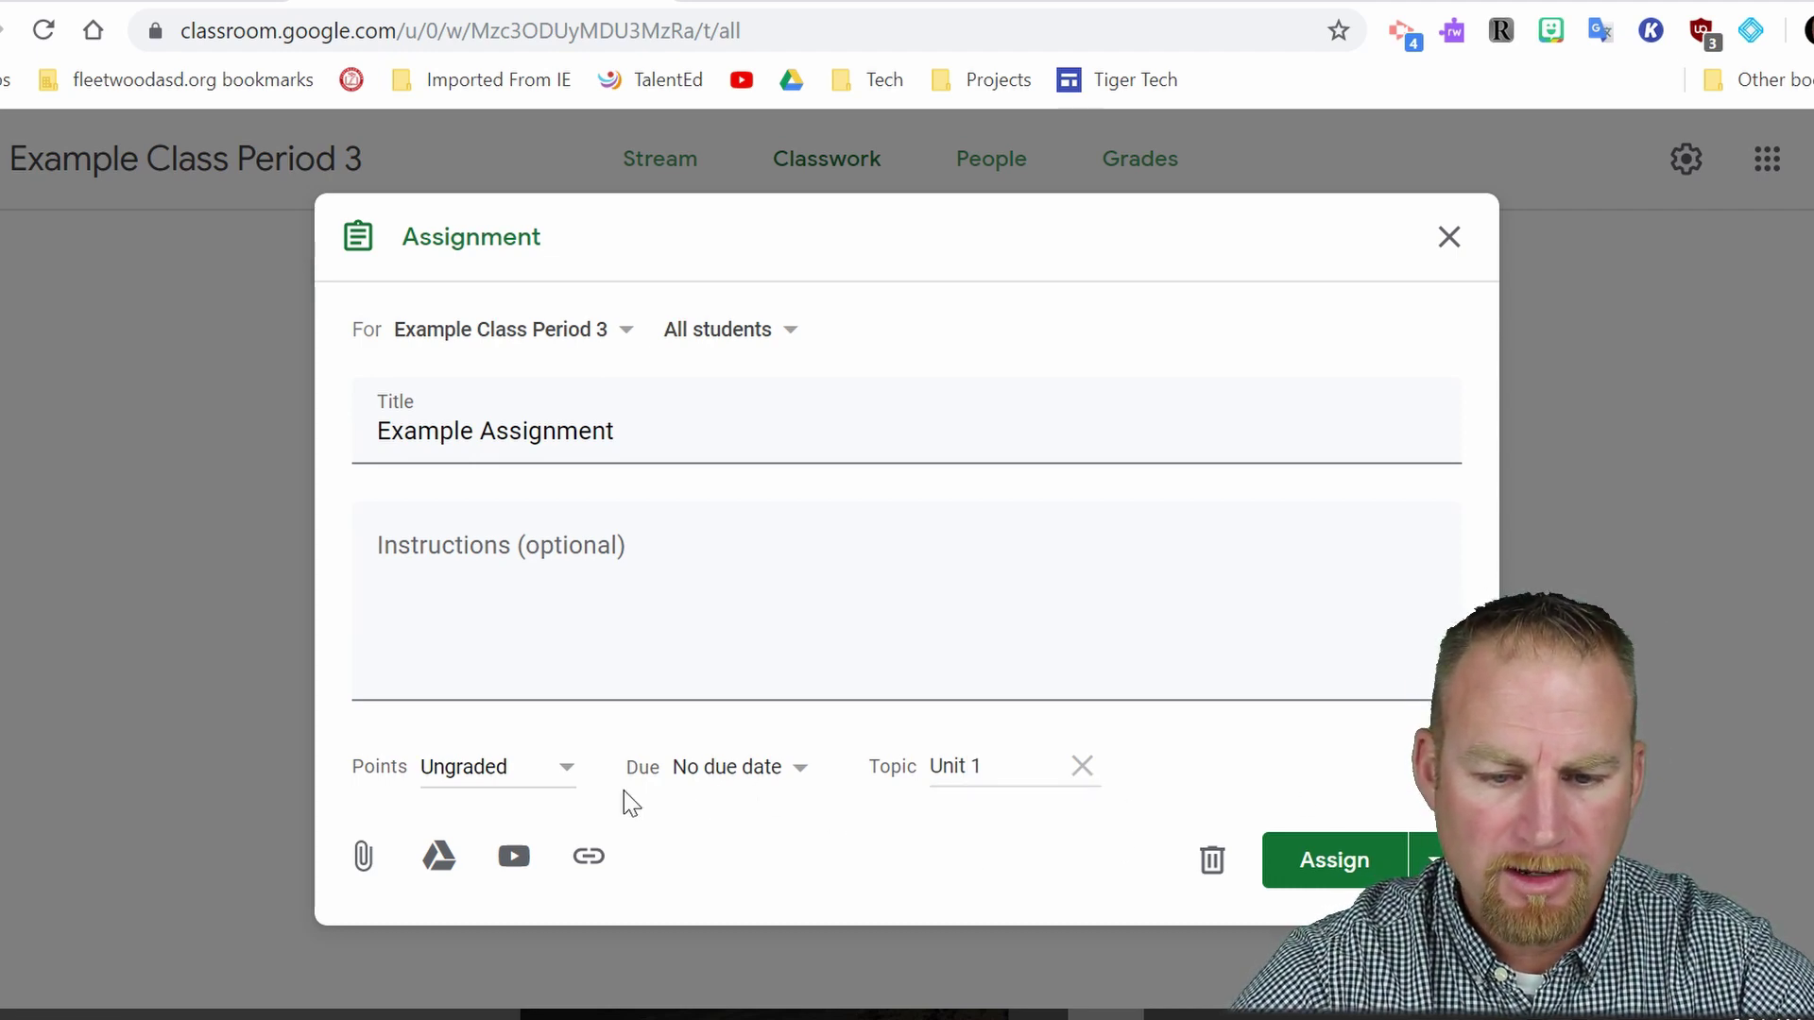
# Set the assignment's due date to Sep 16
pyautogui.click(784, 770)
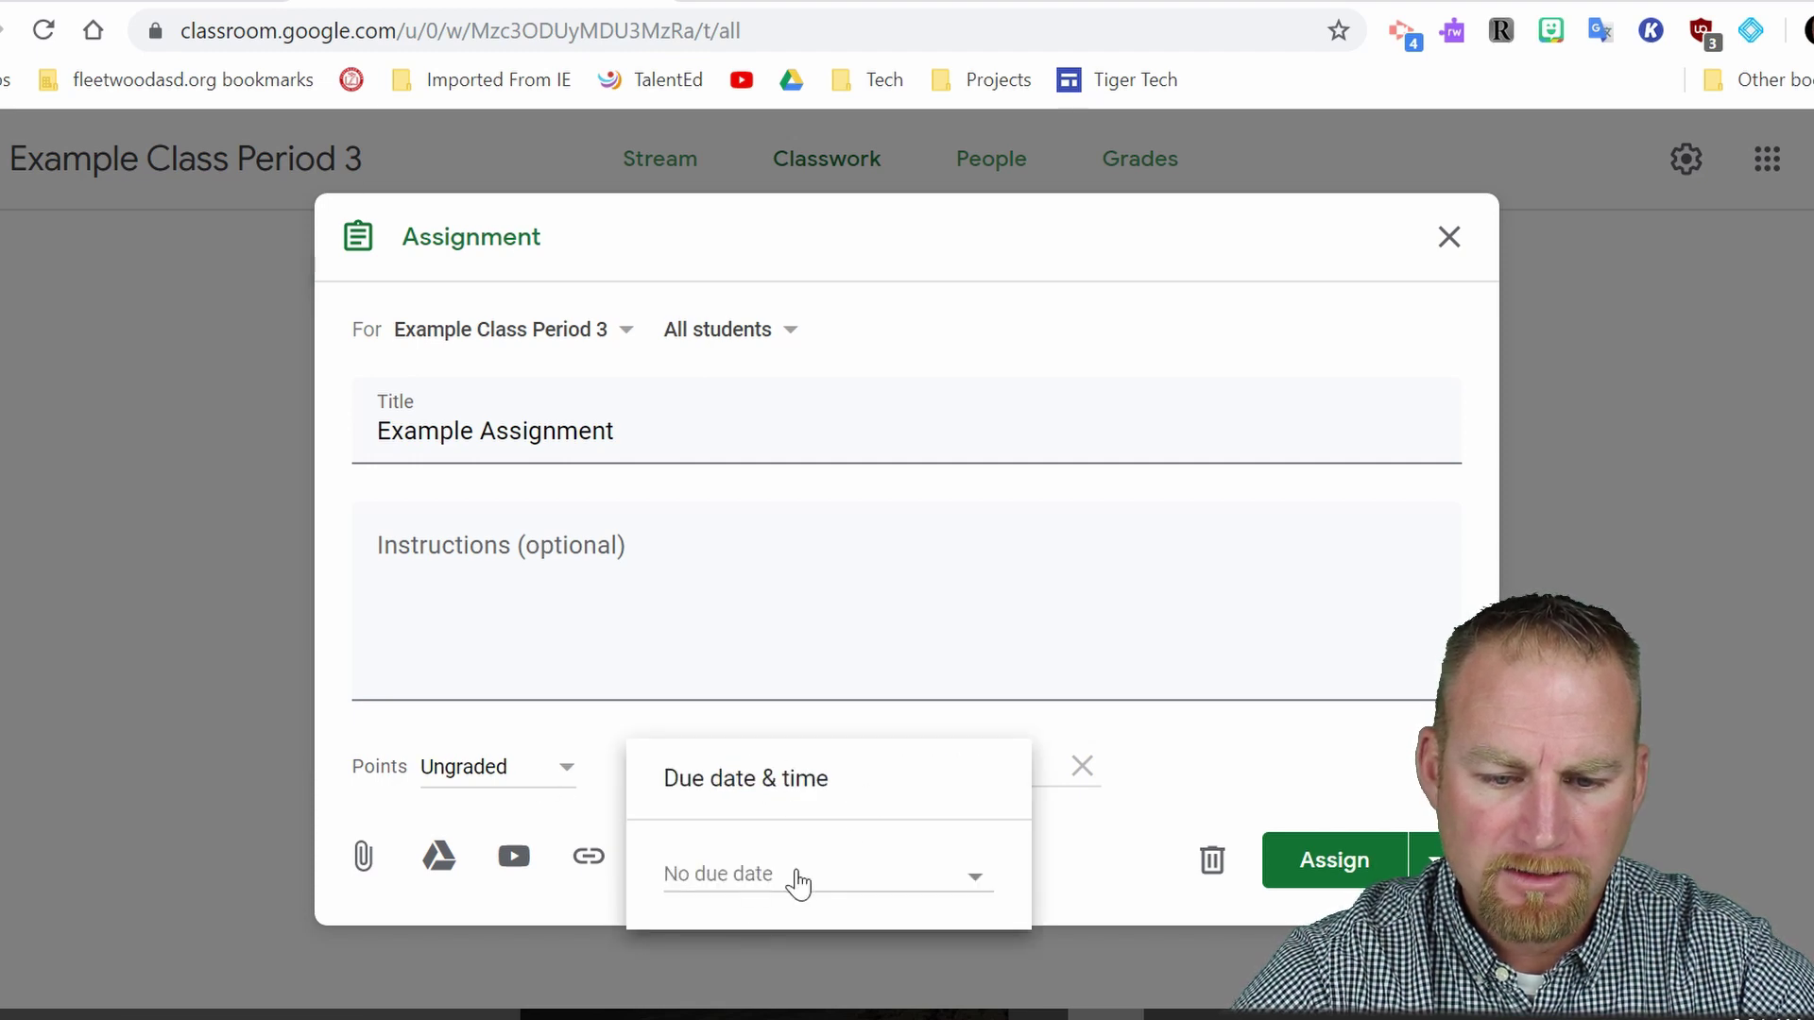
pyautogui.click(984, 888)
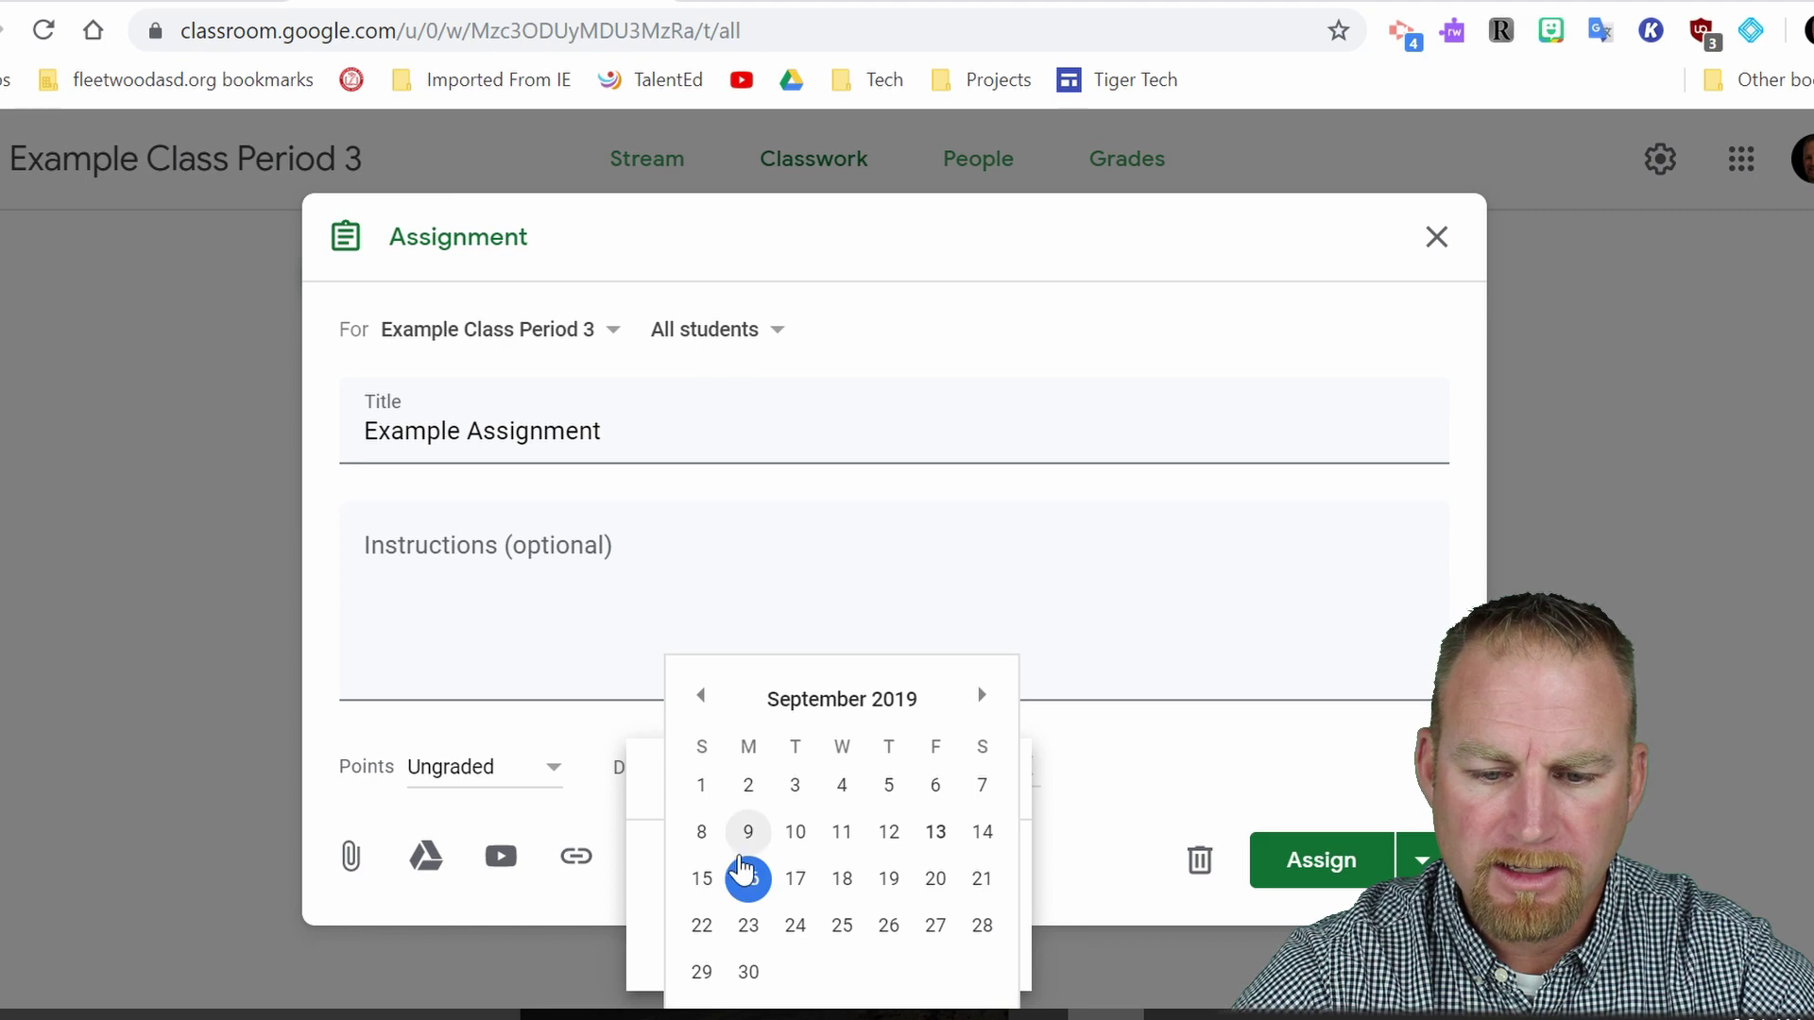
pyautogui.click(747, 876)
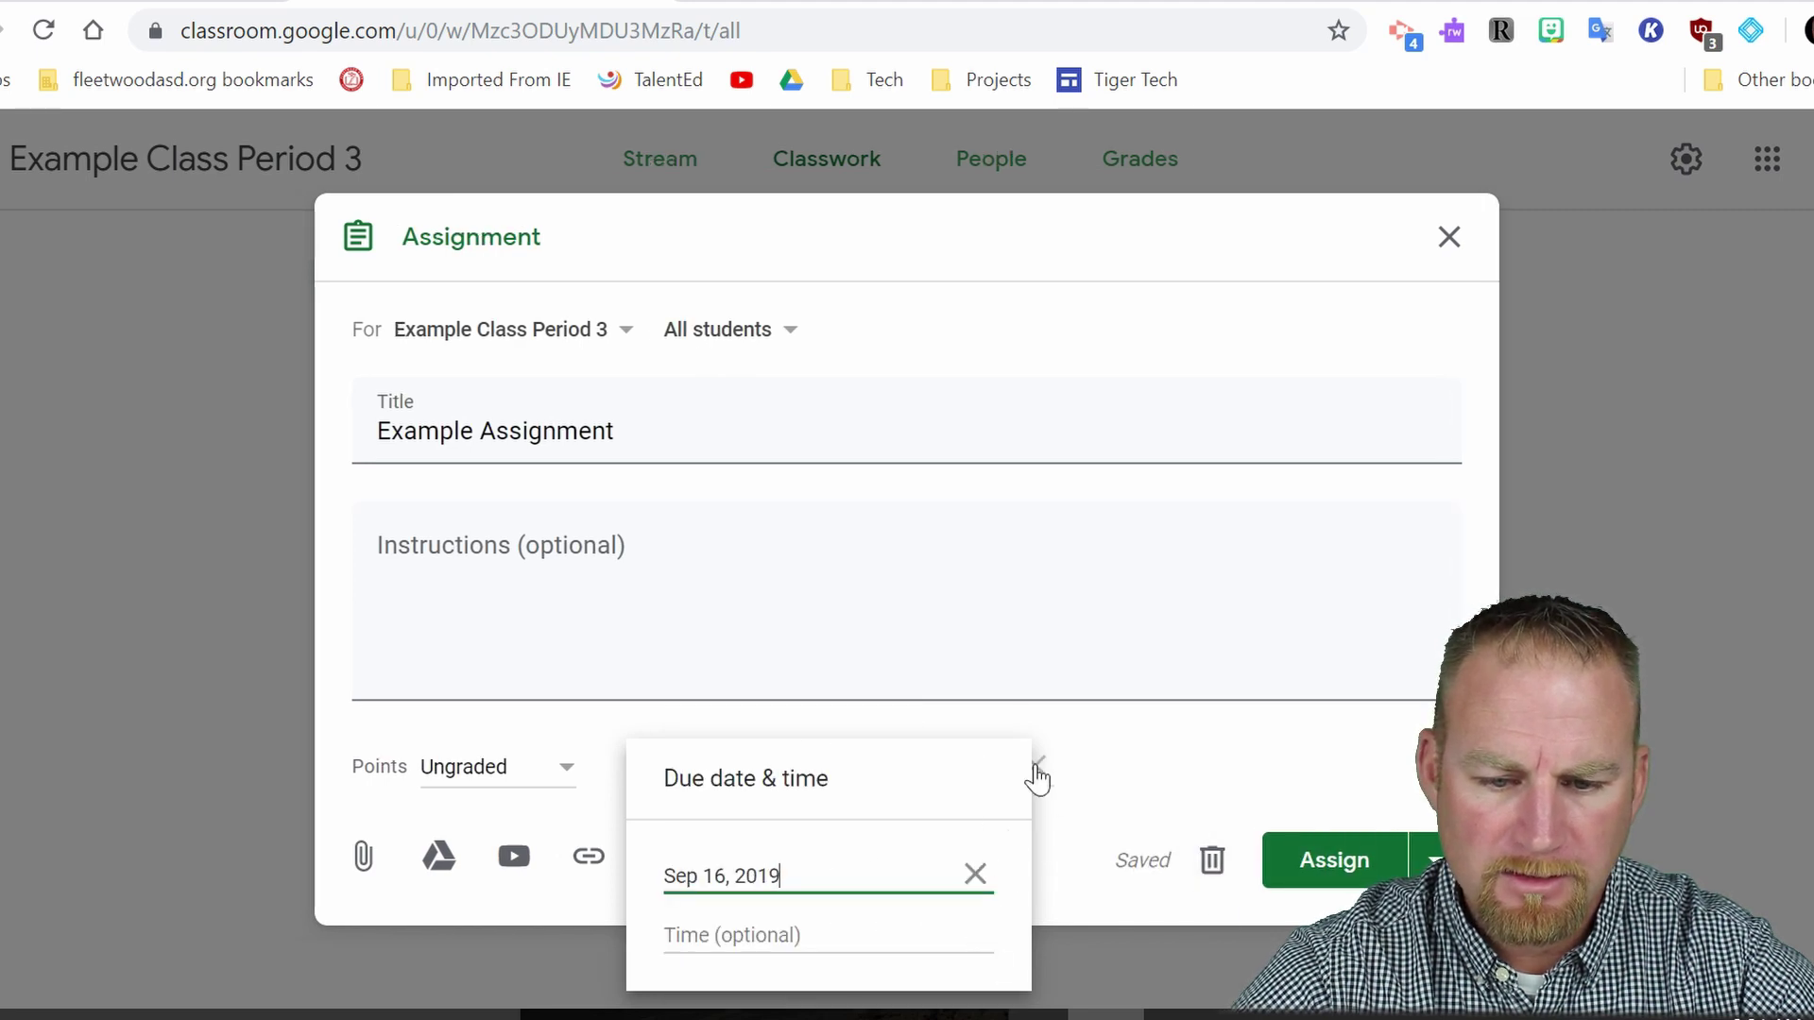
pyautogui.click(1147, 746)
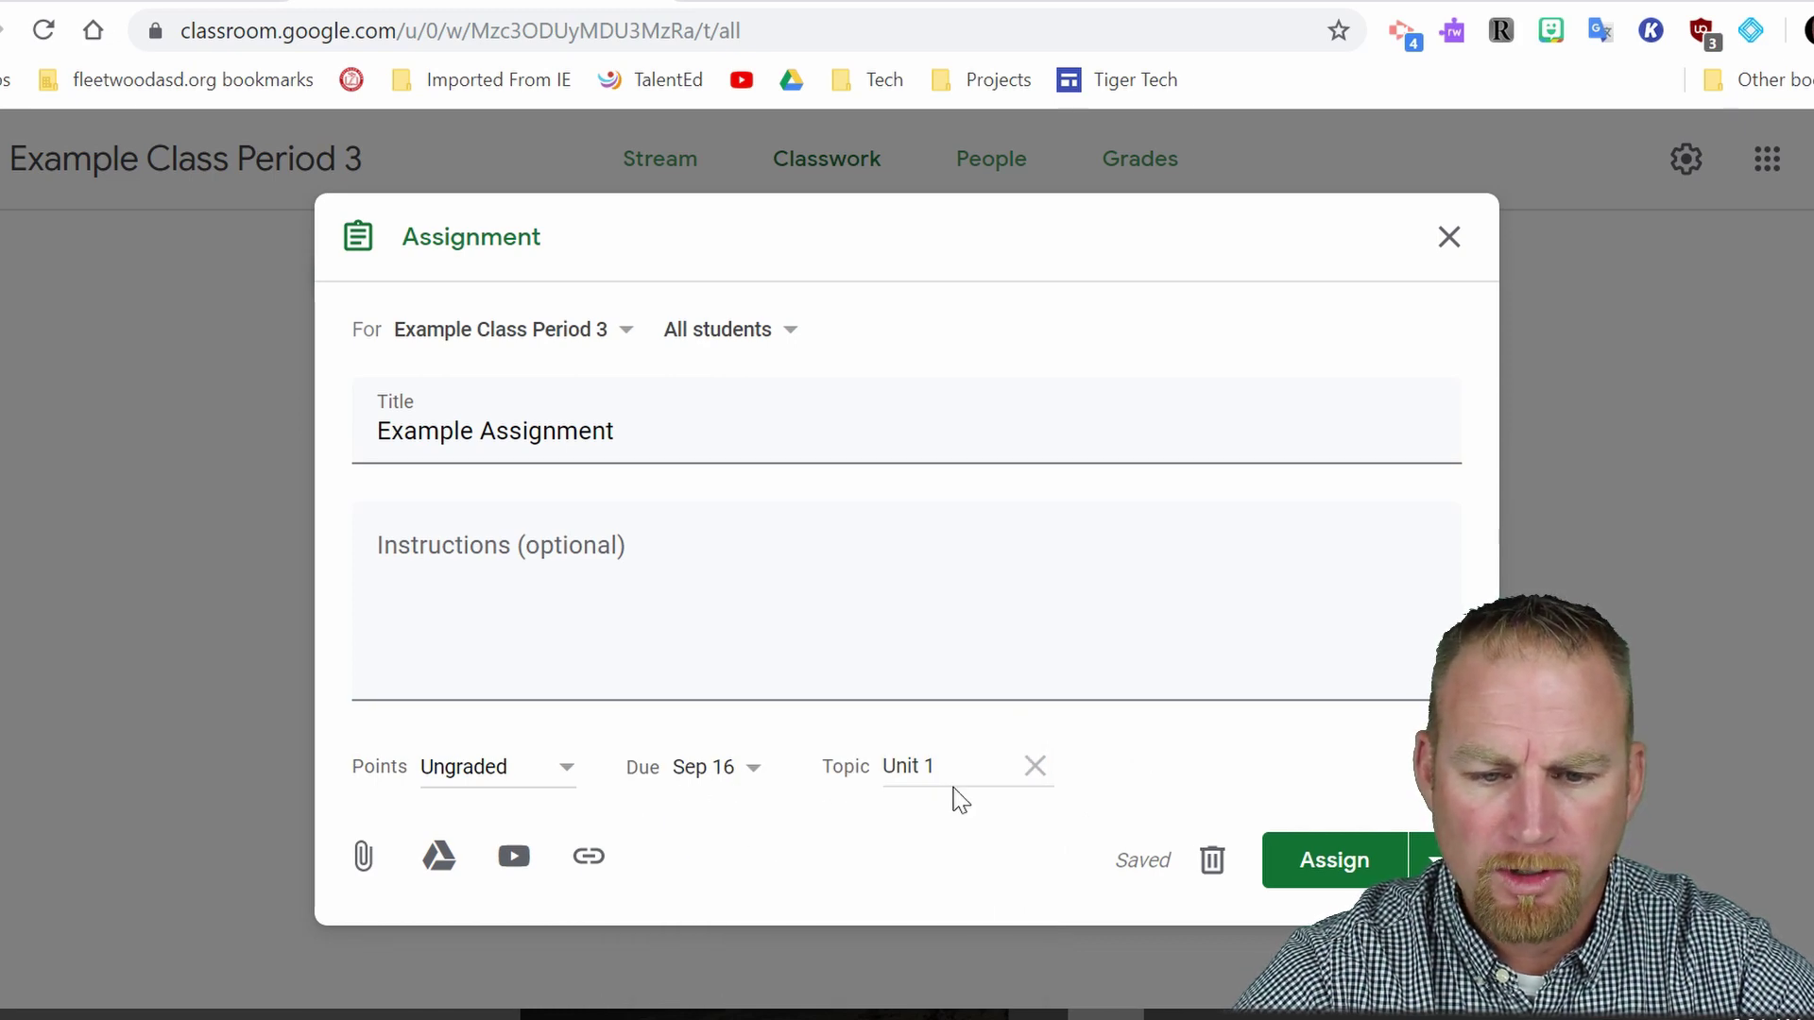
# Write instructions asking students to complete and submit it when finished, then assign it
pyautogui.click(378, 558)
pyautogui.write('Pl')
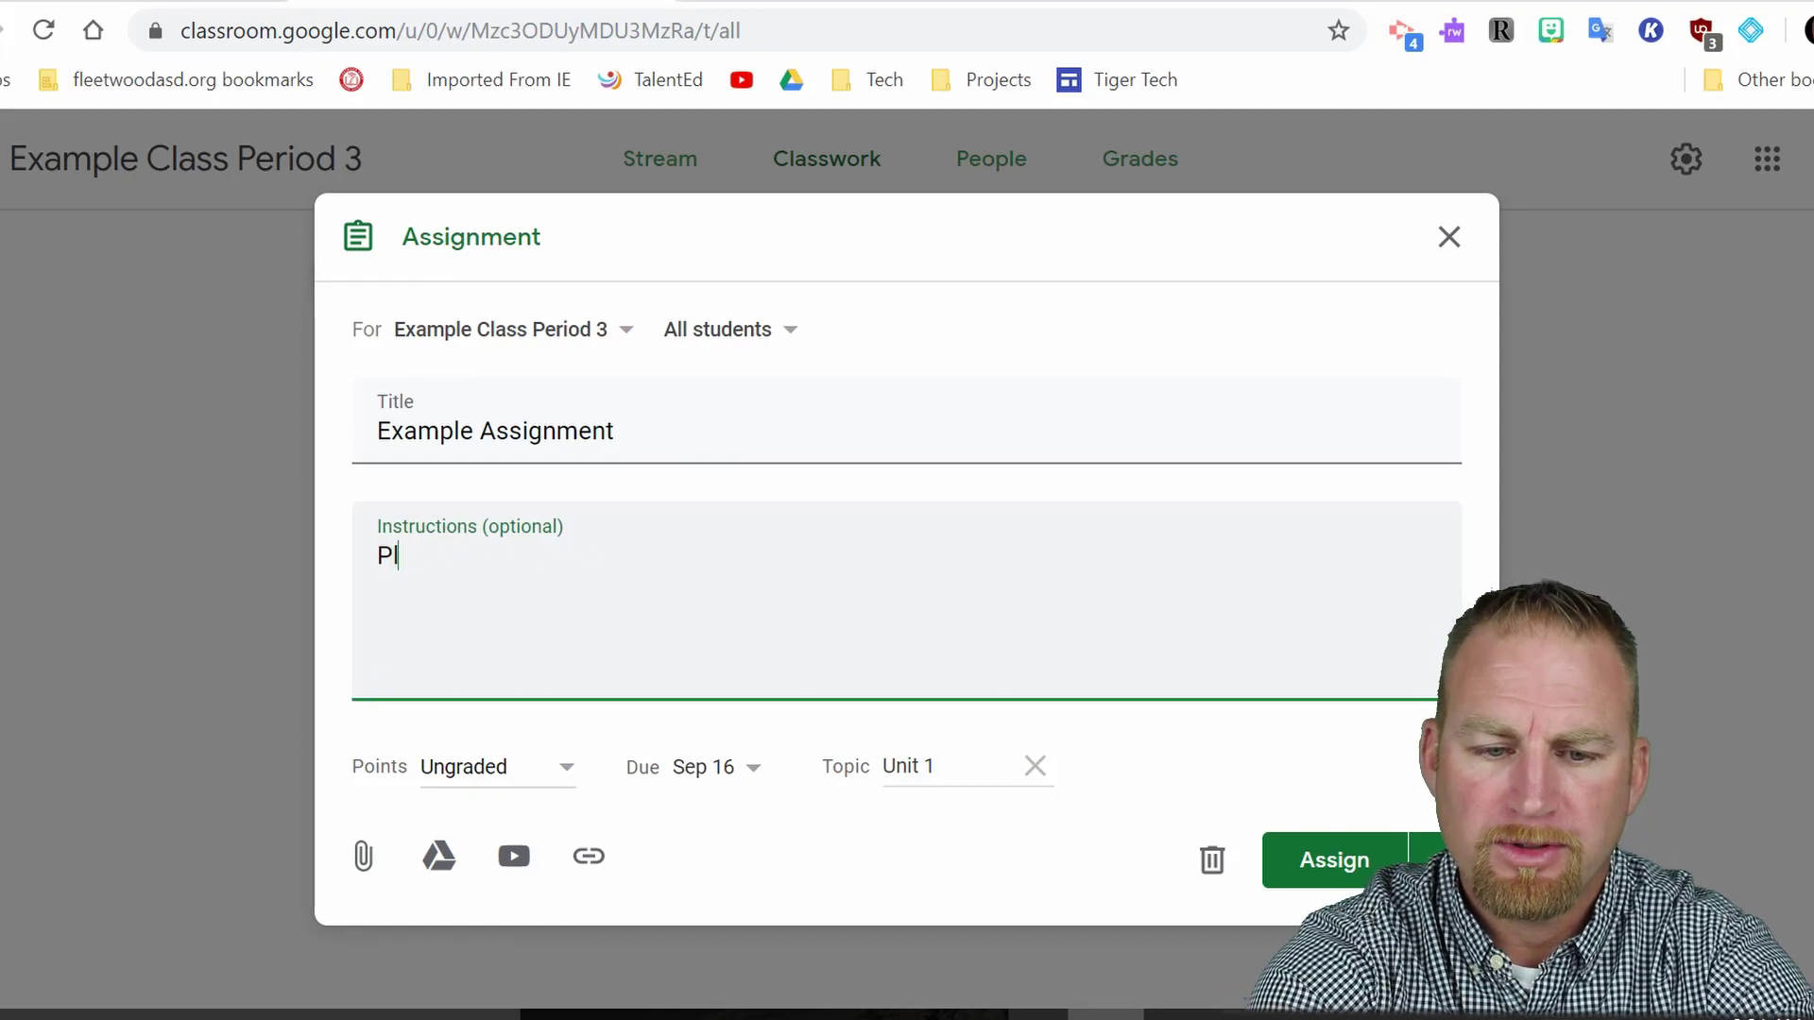
pyautogui.write('ease com')
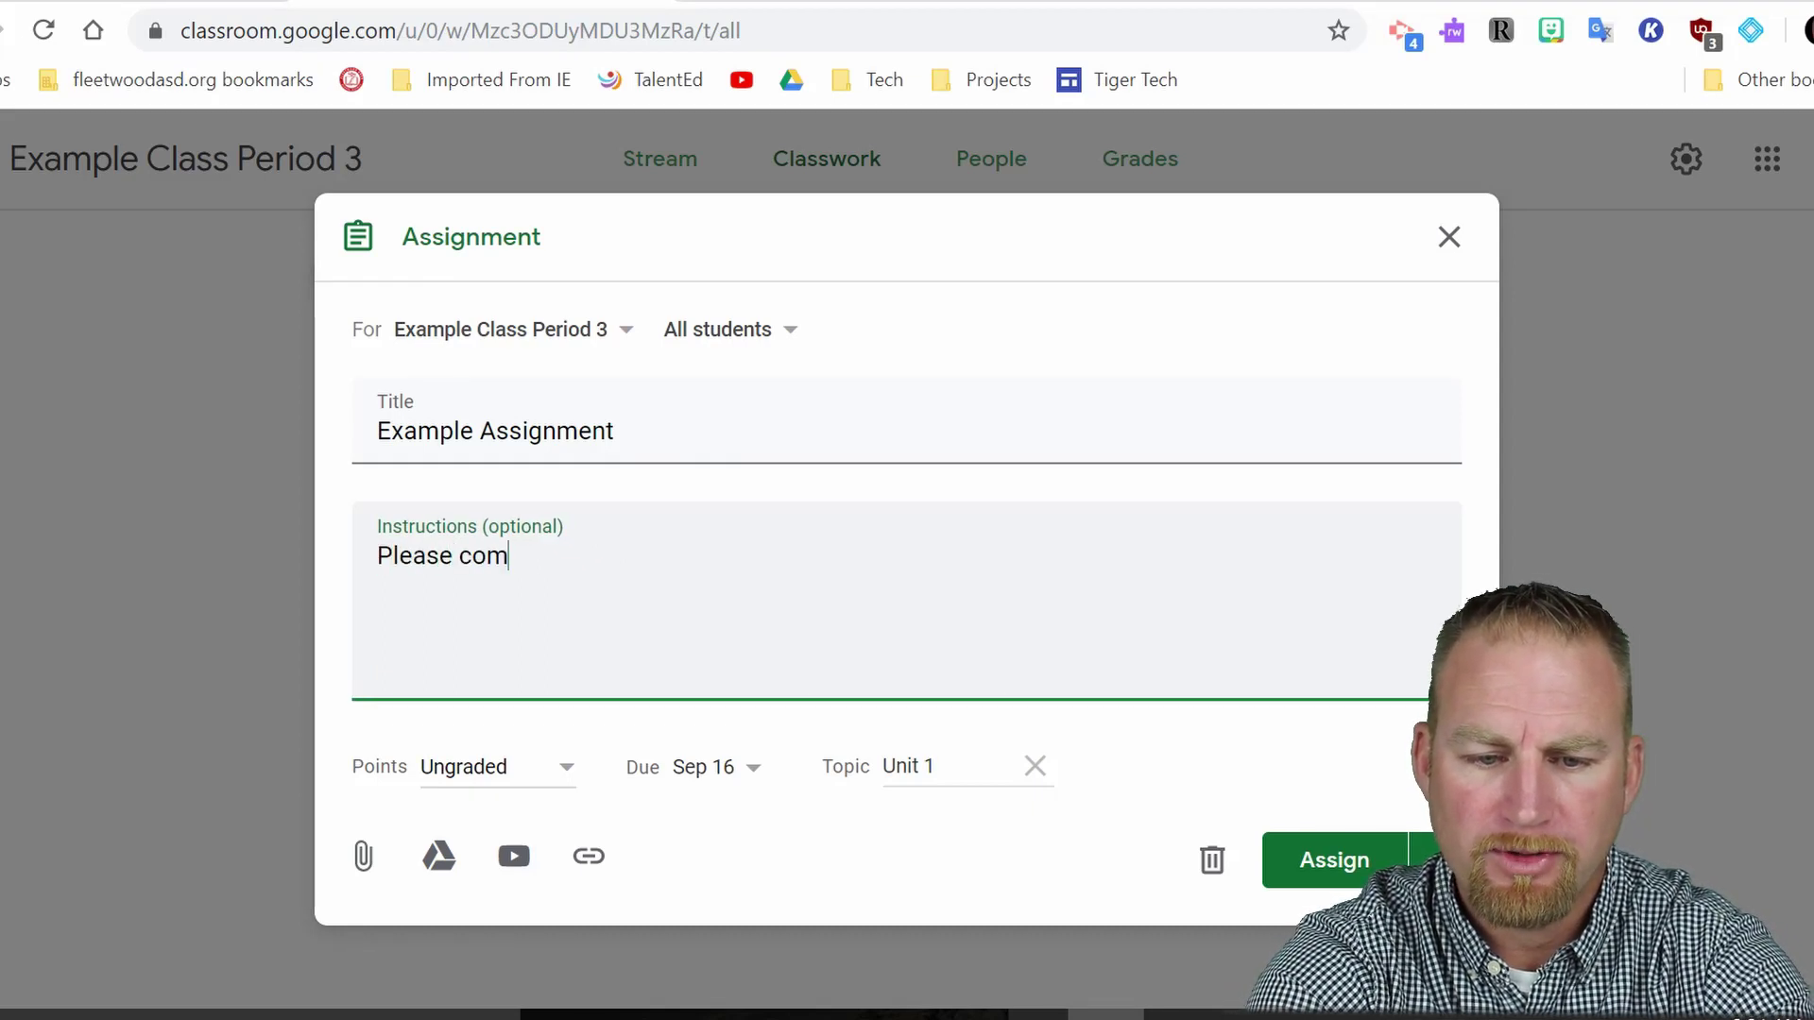
pyautogui.write('plete and sub')
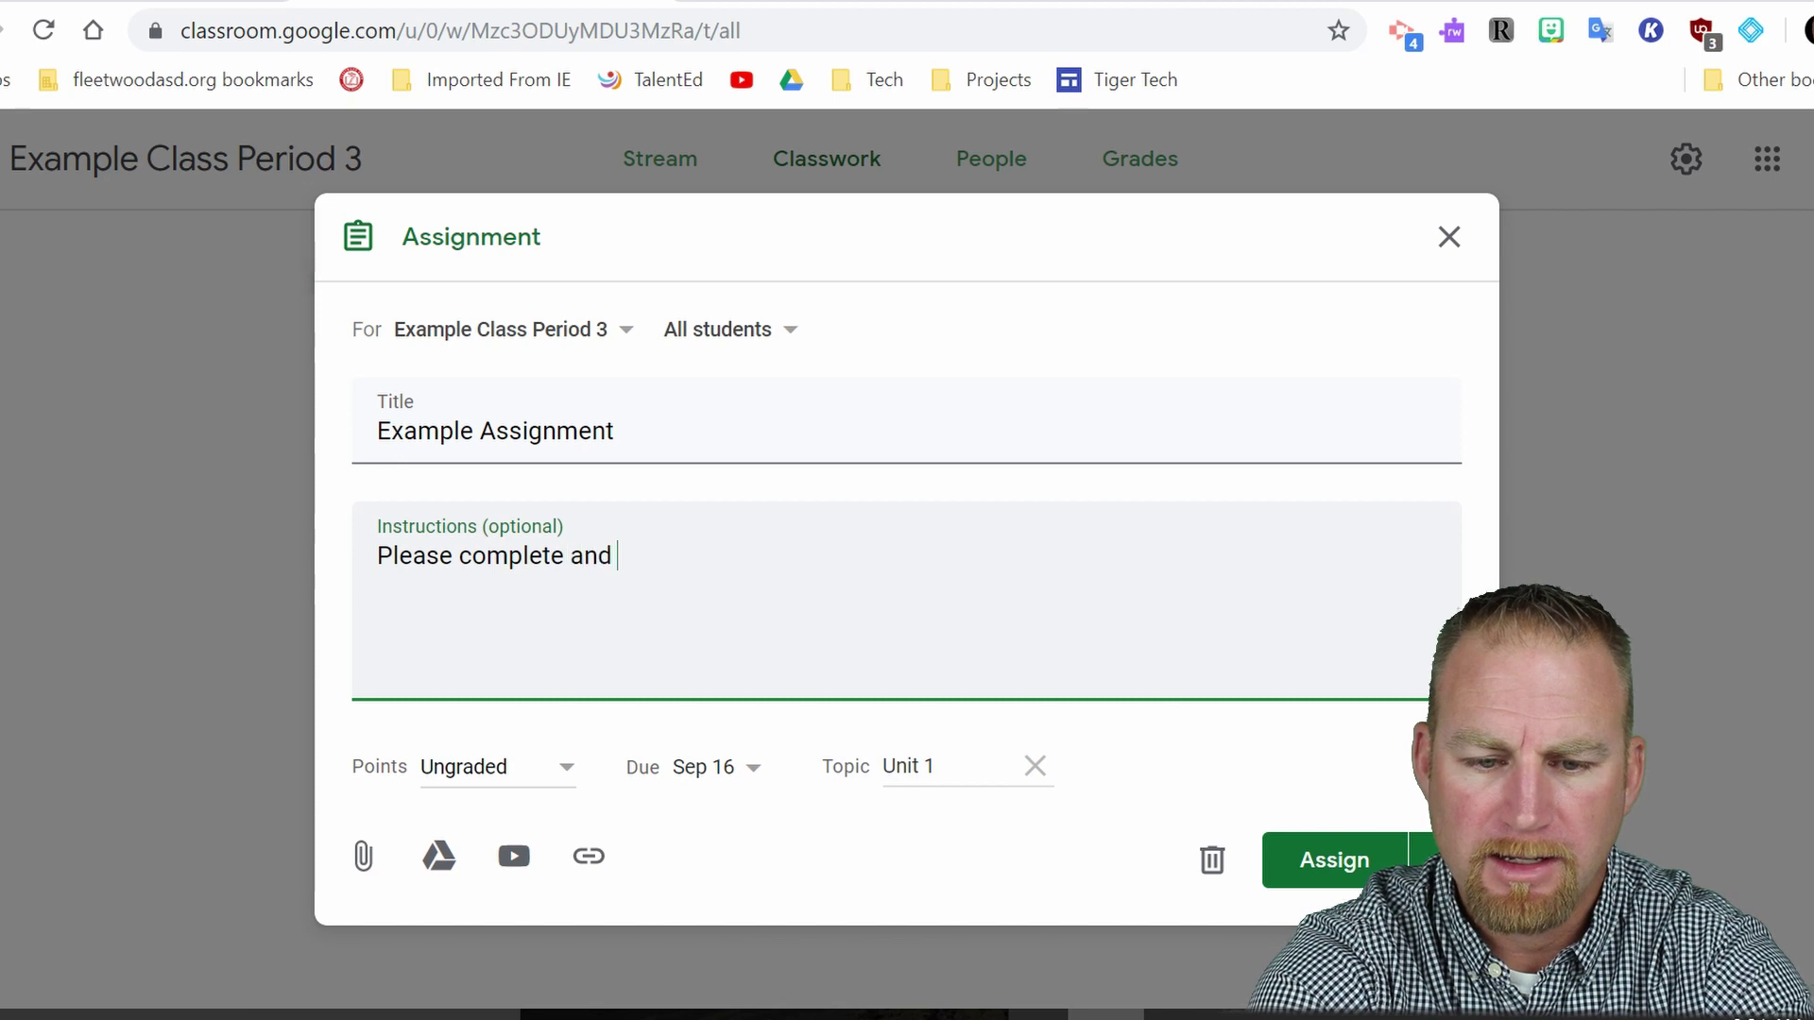
pyautogui.press('BackSpace')
pyautogui.press('BackSpace')
pyautogui.press('BackSpace')
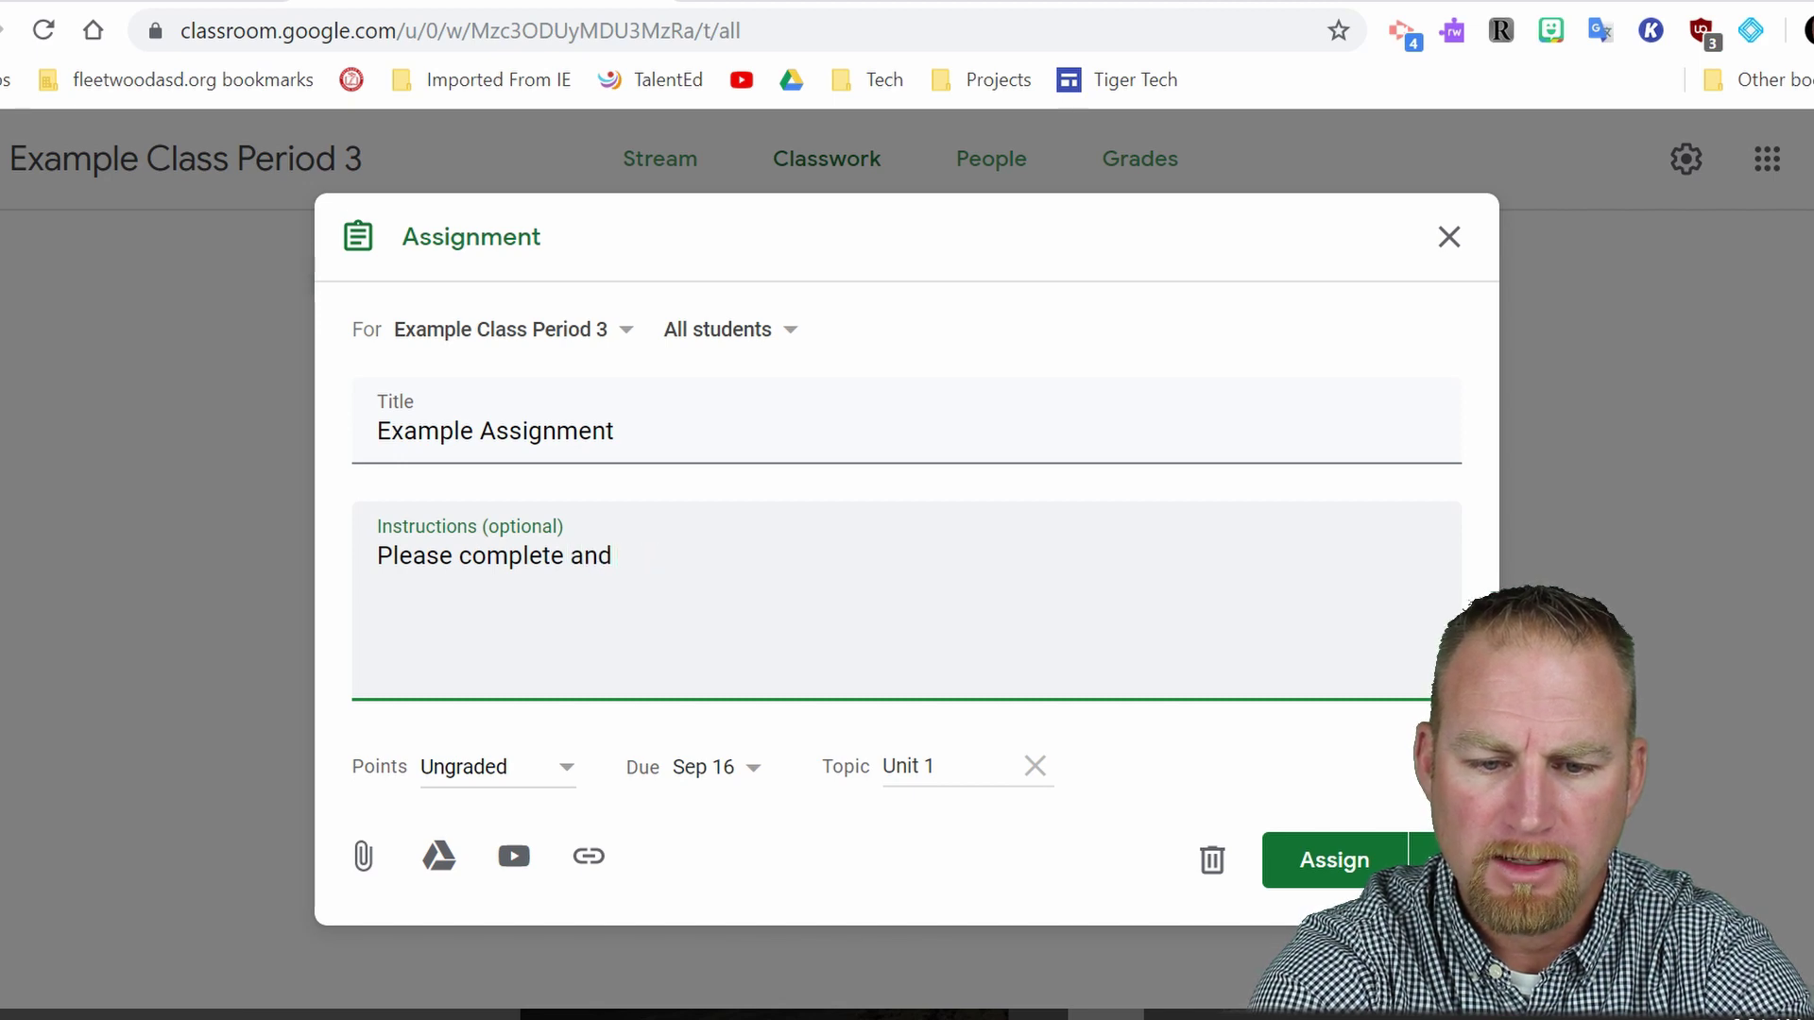
pyautogui.write('hit s')
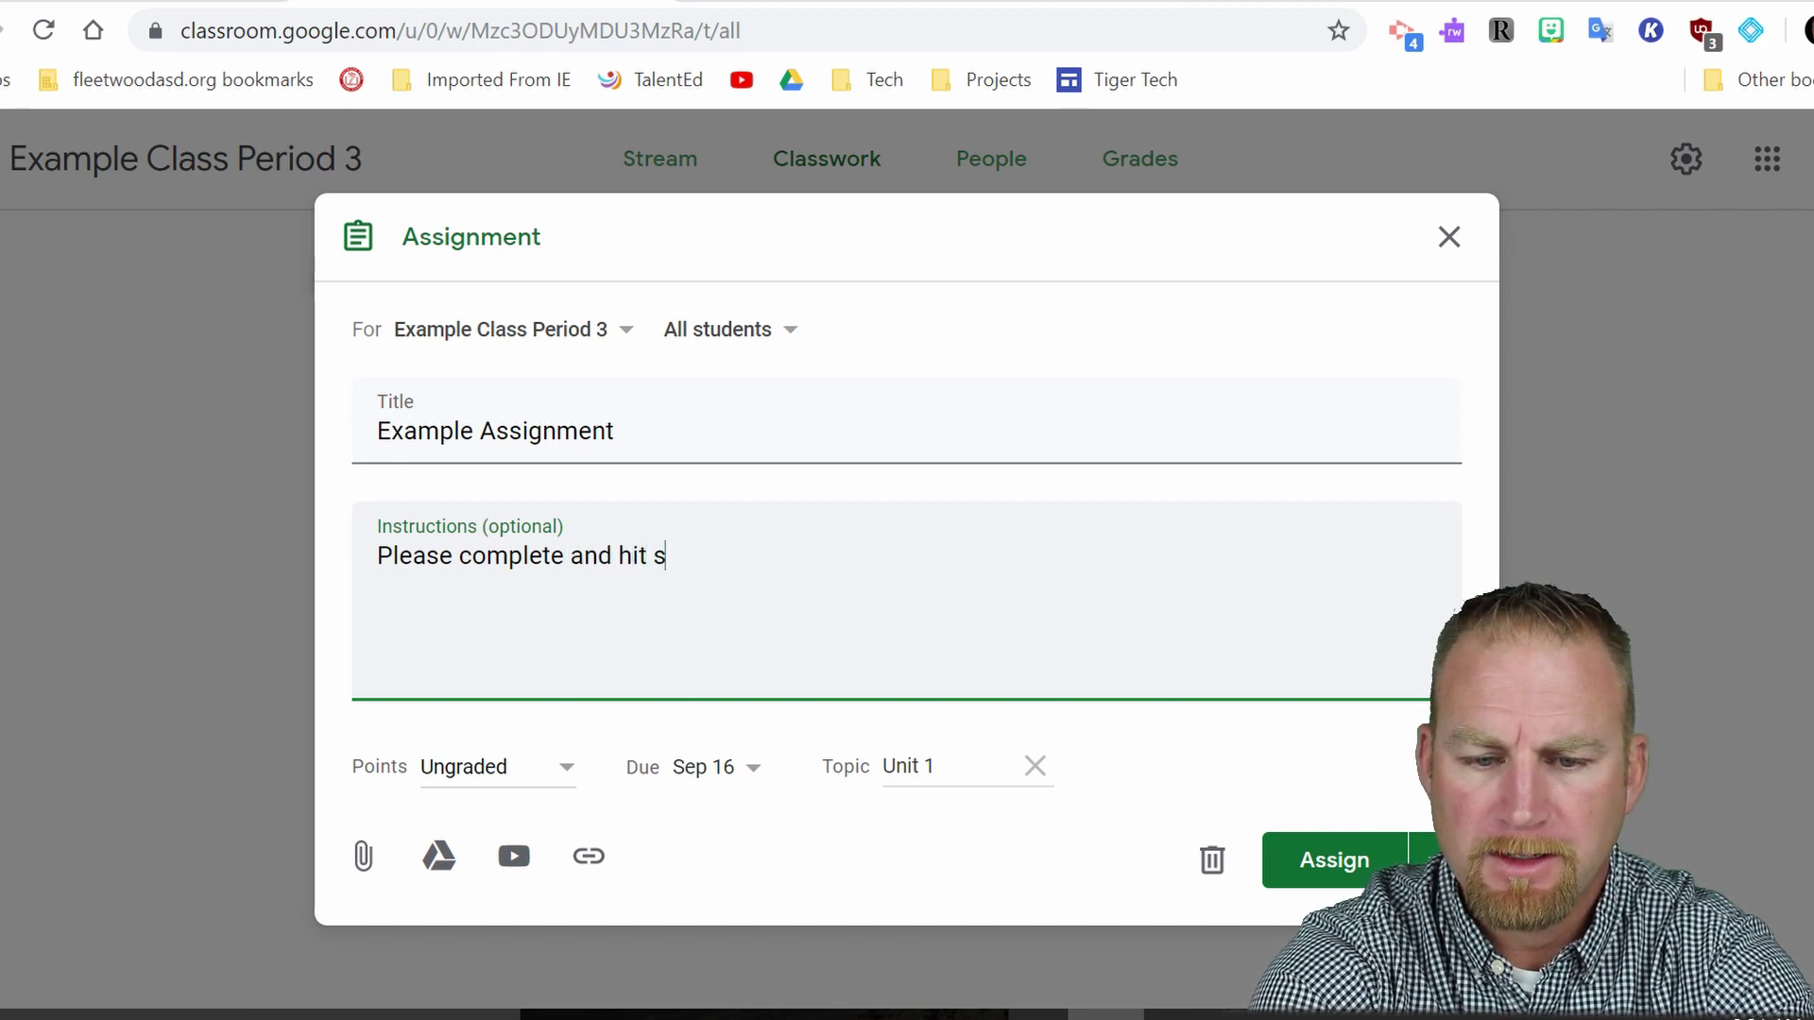
pyautogui.write('ubme')
pyautogui.press('BackSpace')
pyautogui.write('it')
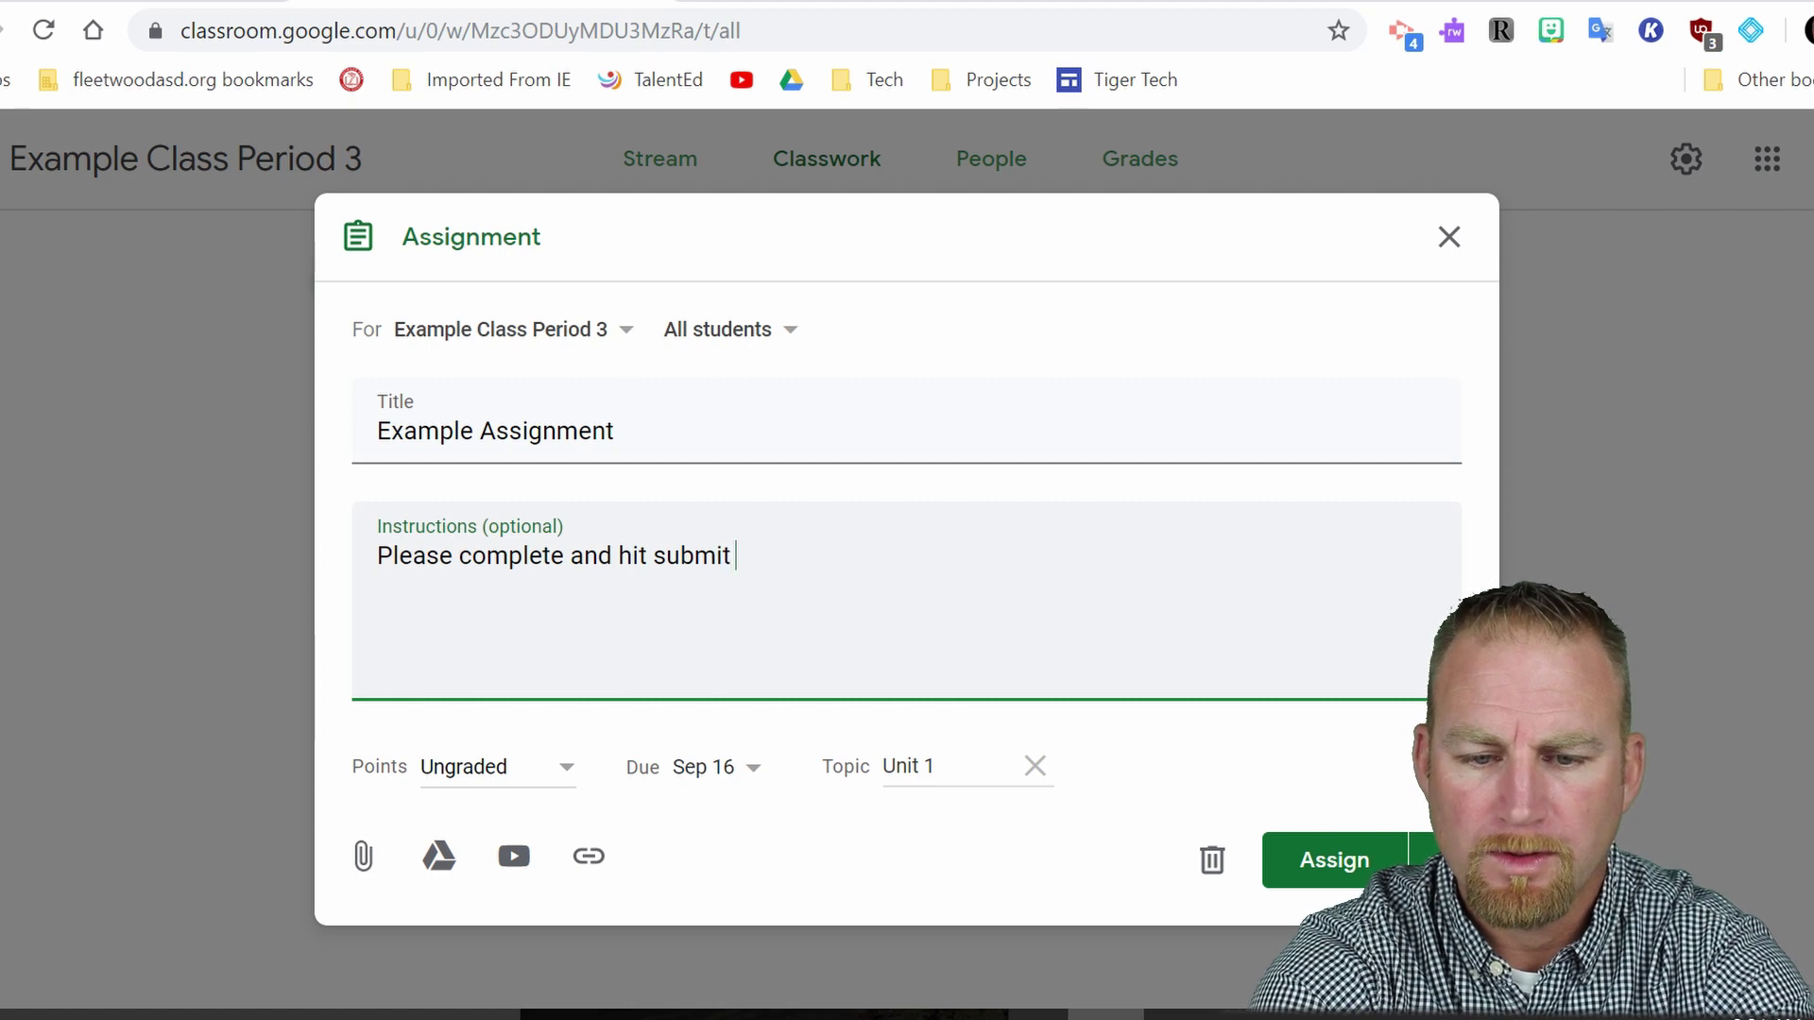
pyautogui.write(' whe')
pyautogui.press('BackSpace')
pyautogui.write('when yo')
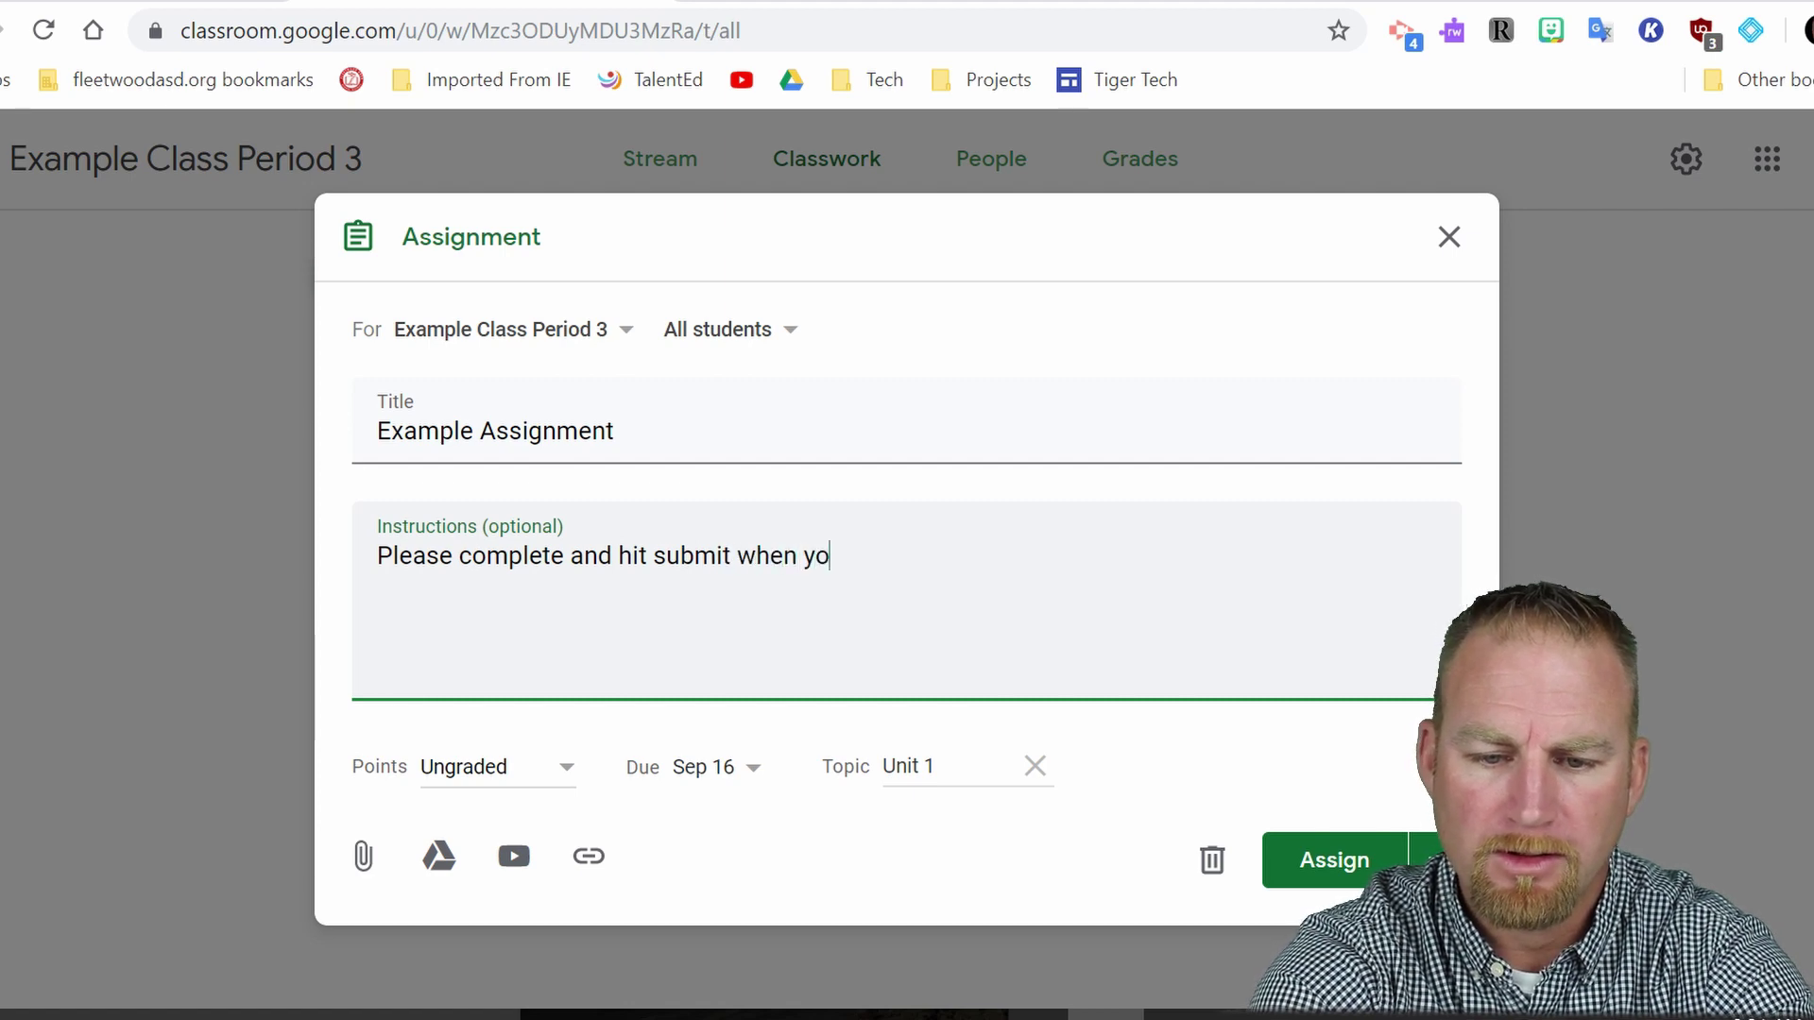
pyautogui.write('u are finished.')
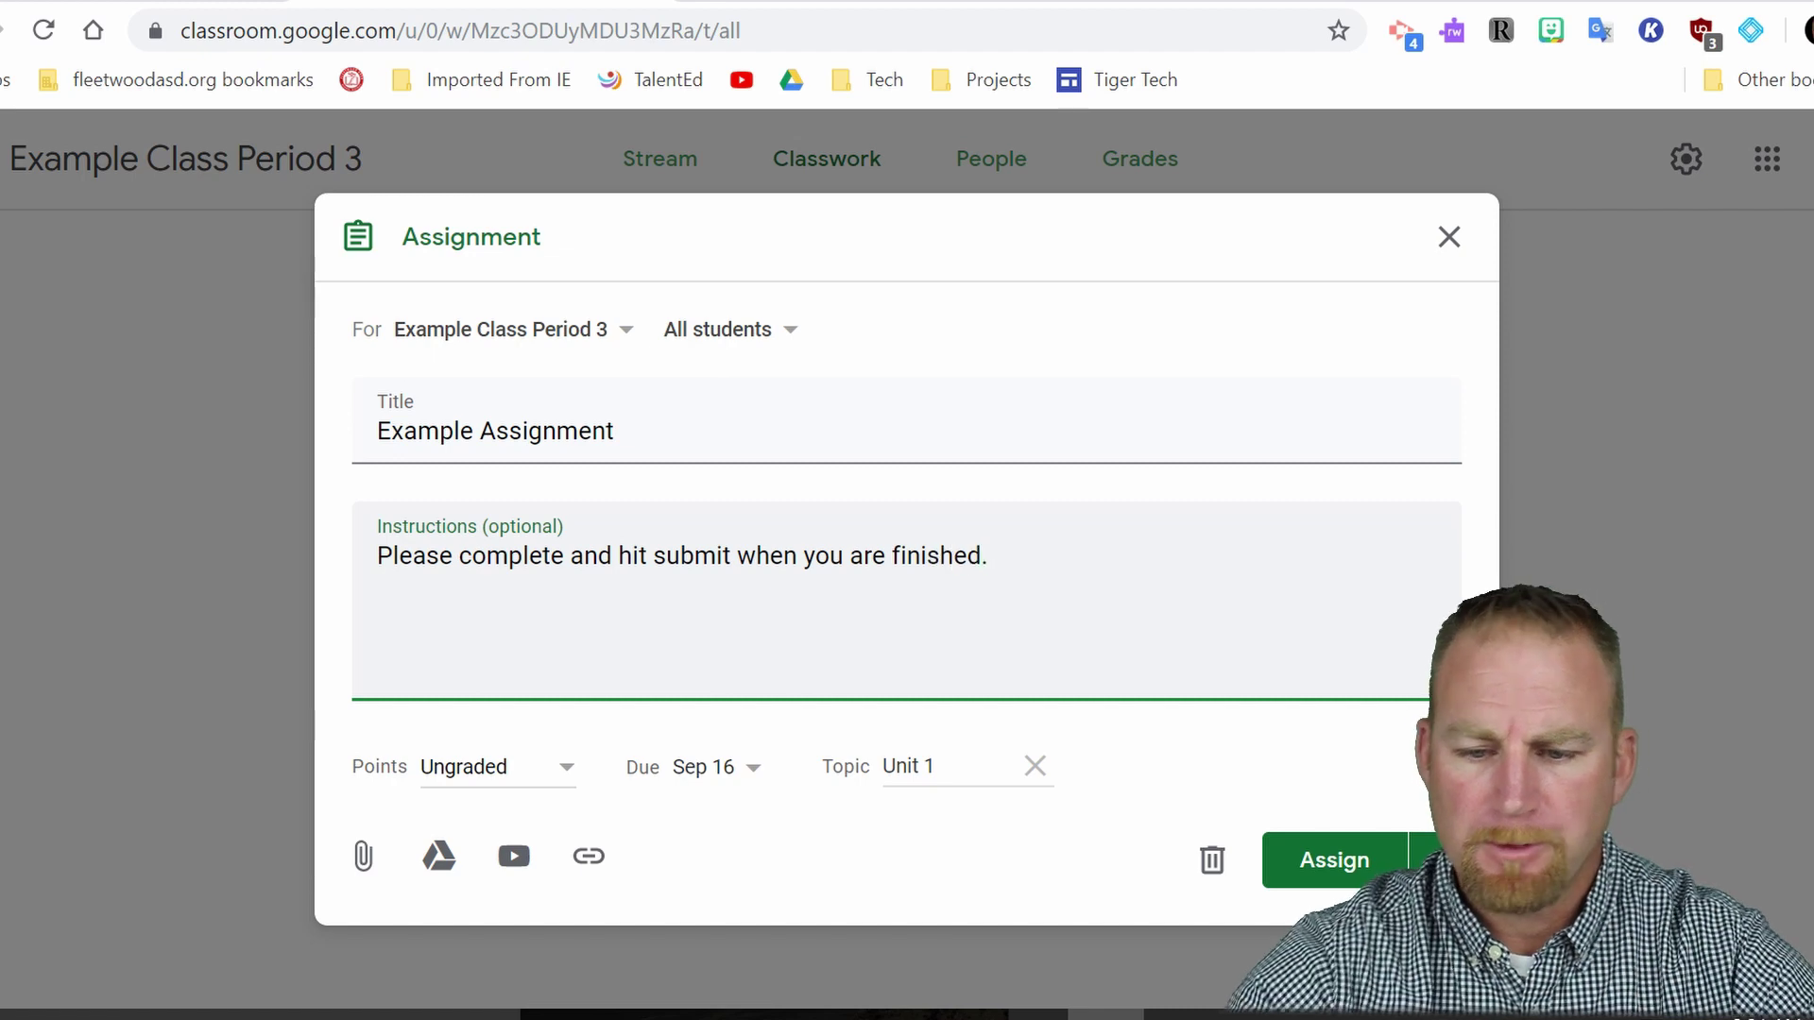
pyautogui.click(1314, 879)
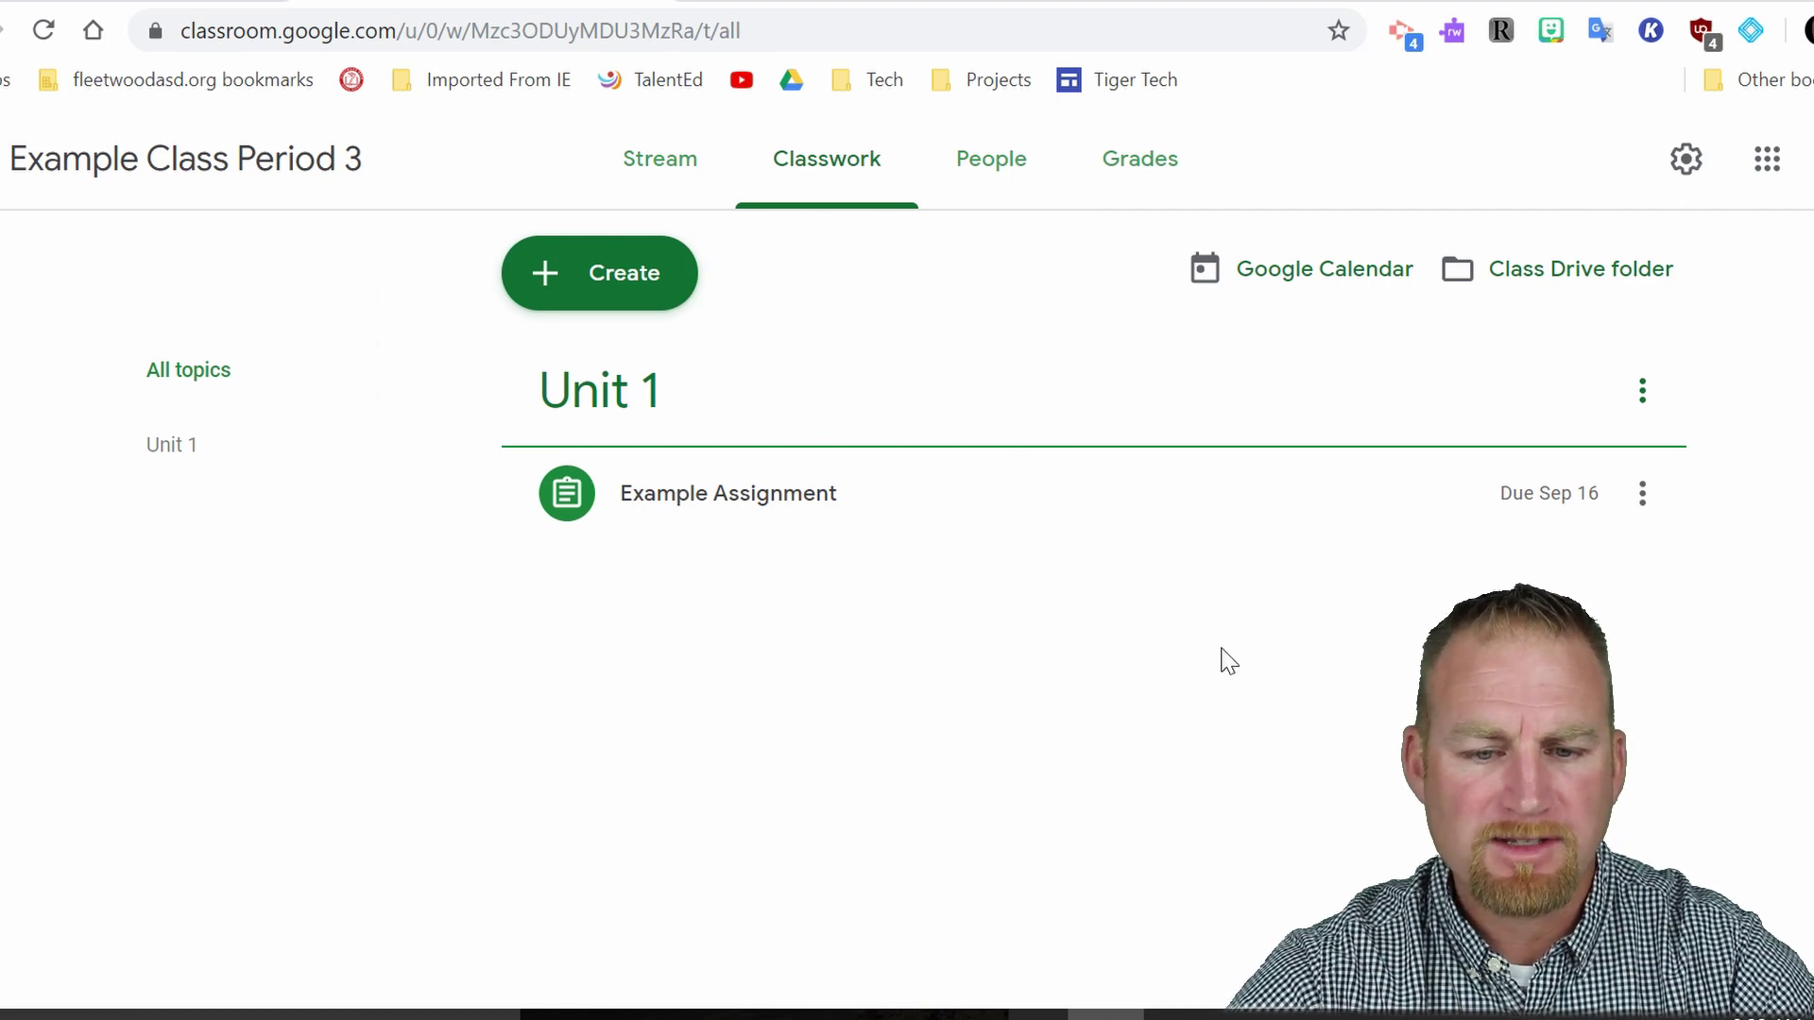
# Open the class's Google Calendar from the Classwork page
pyautogui.click(1279, 284)
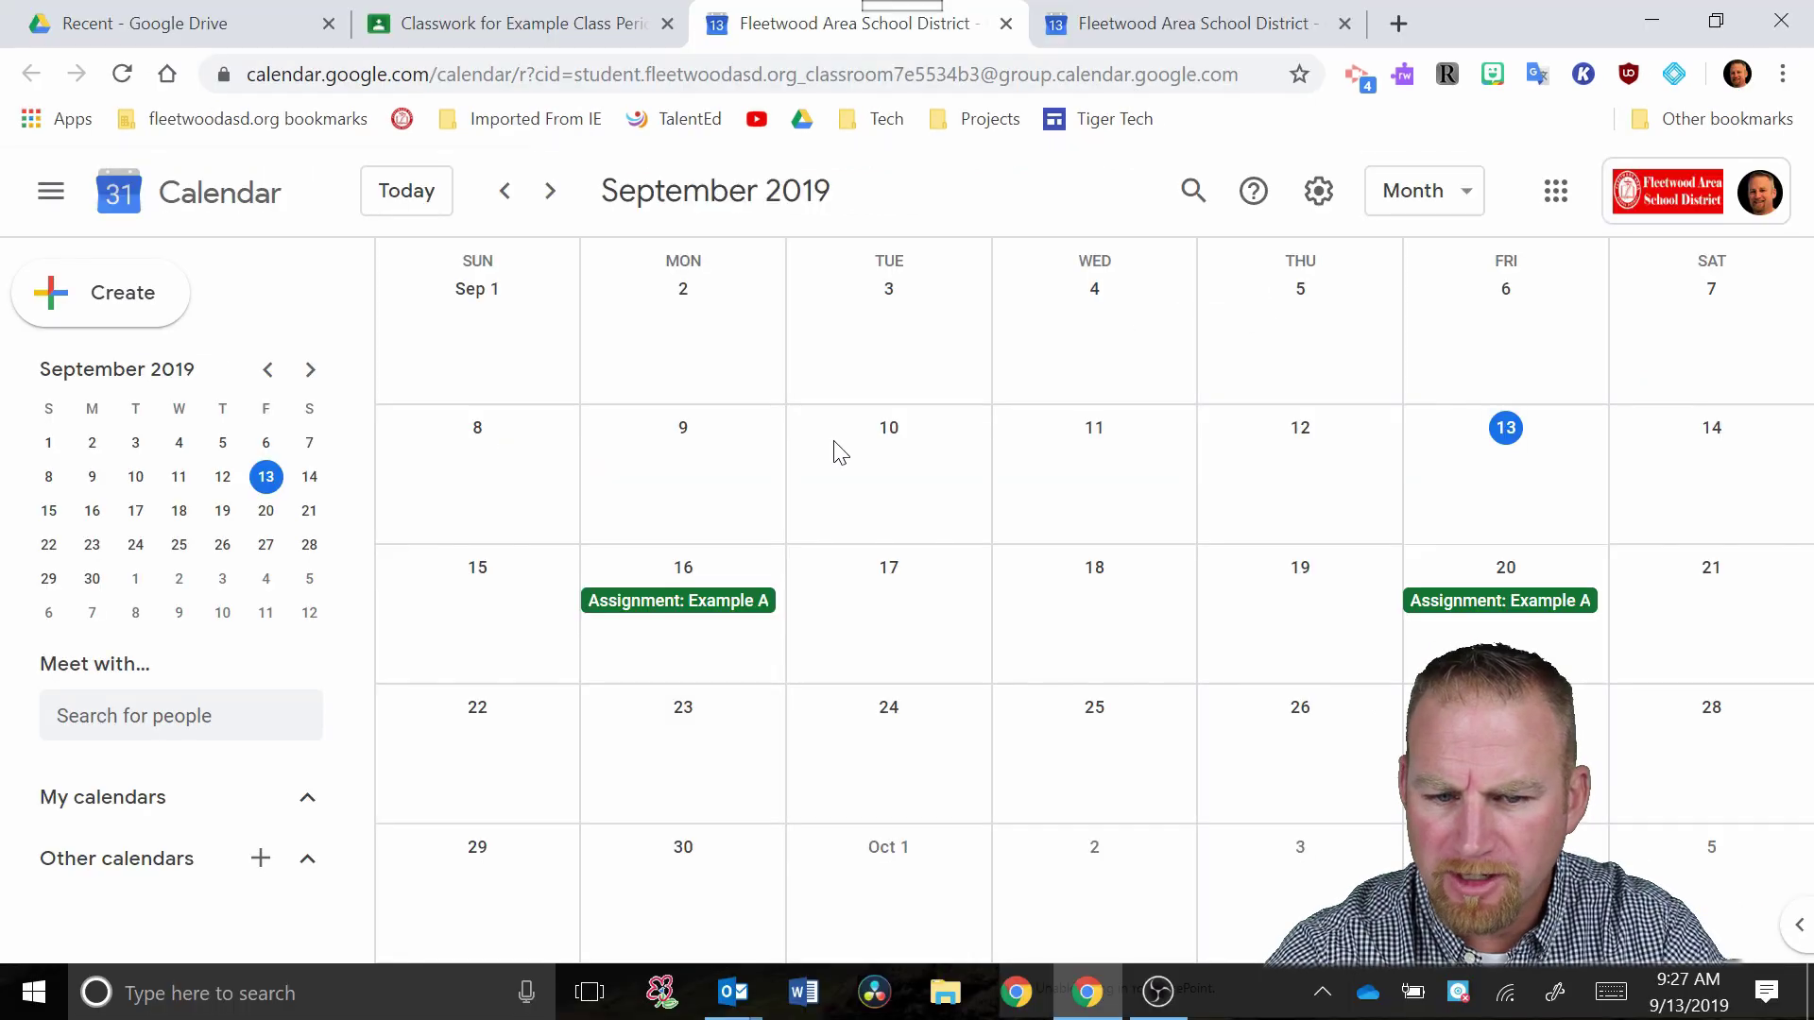
pyautogui.moveTo(357, 524); pyautogui.dragTo(377, 557)
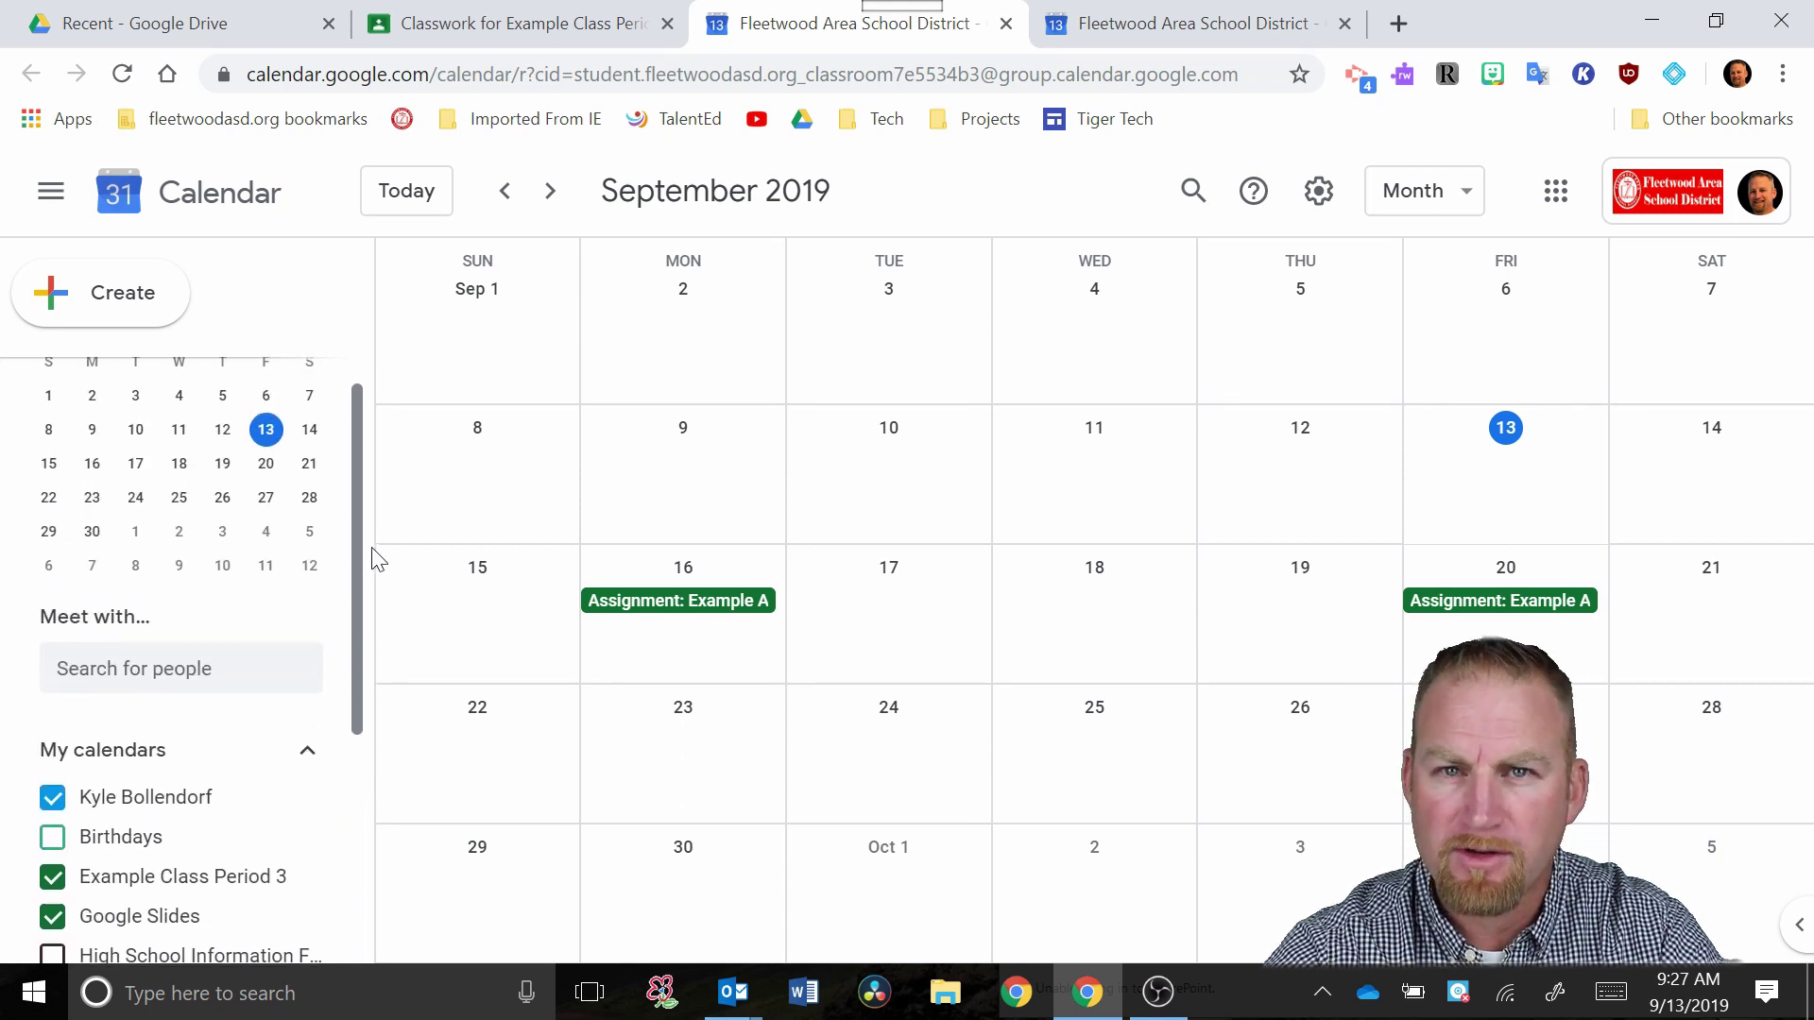
pyautogui.moveTo(377, 560); pyautogui.dragTo(375, 463)
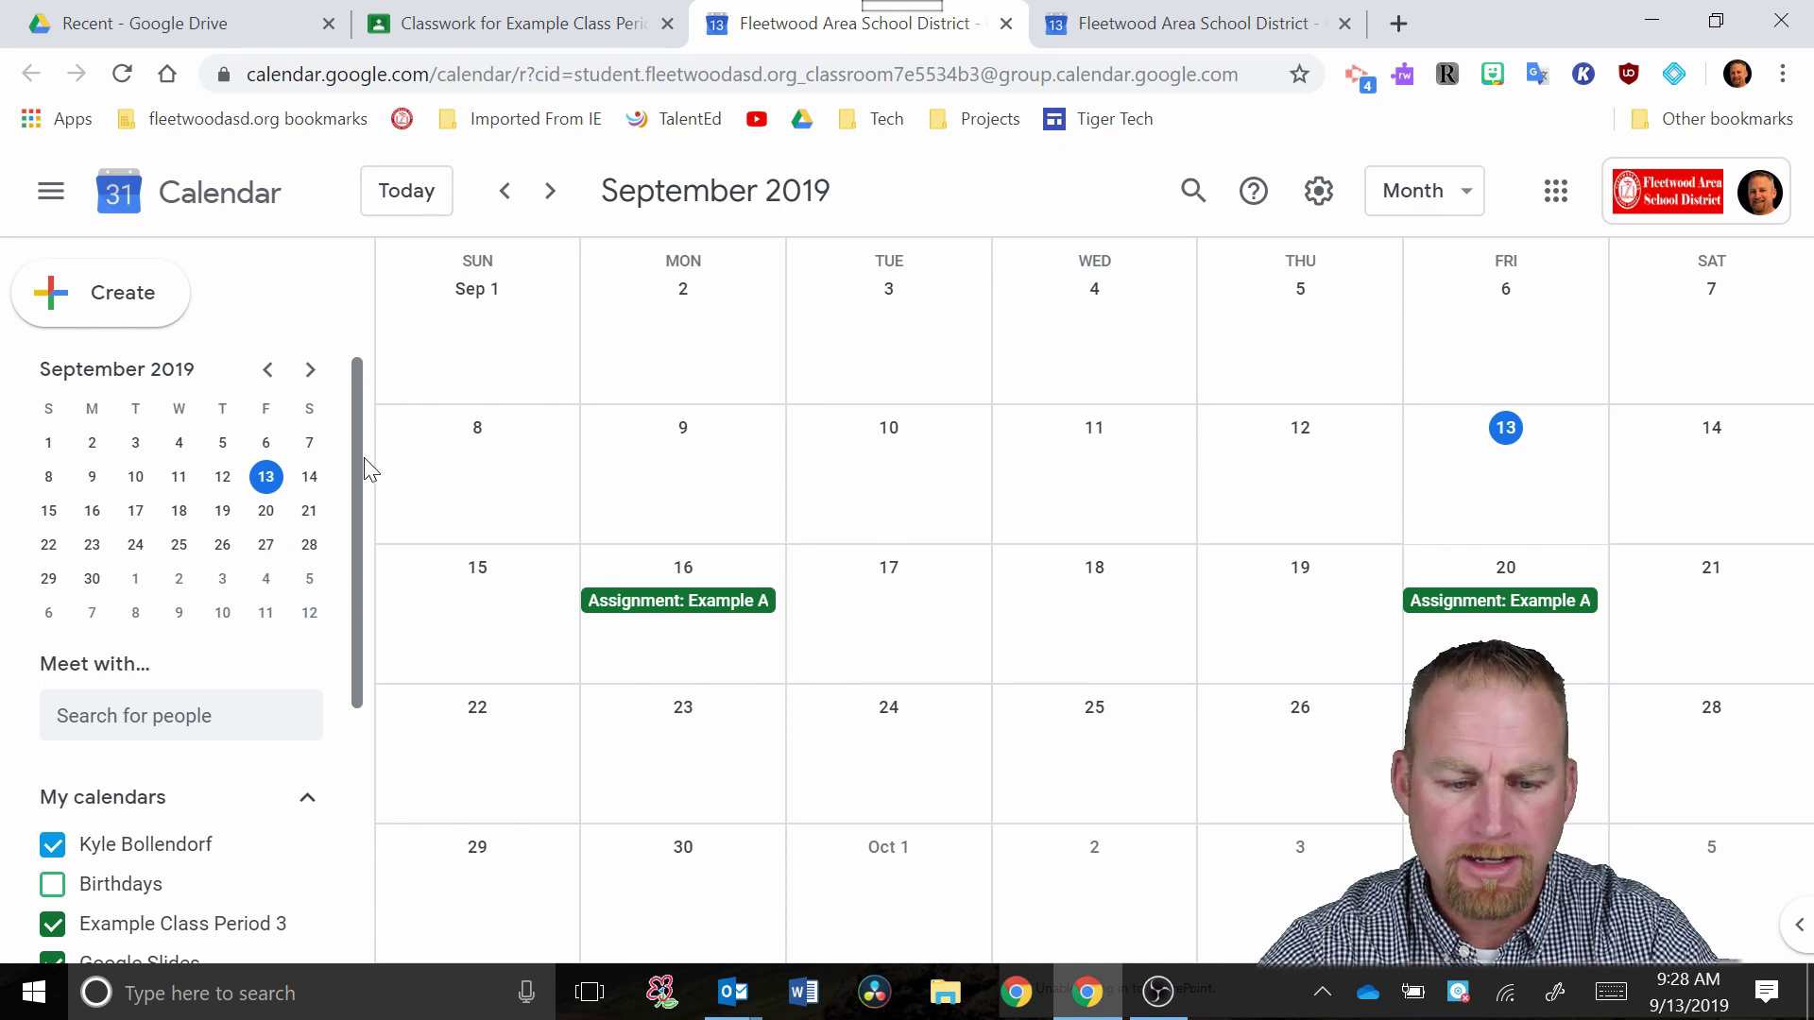
pyautogui.scroll(-3, 344, 566)
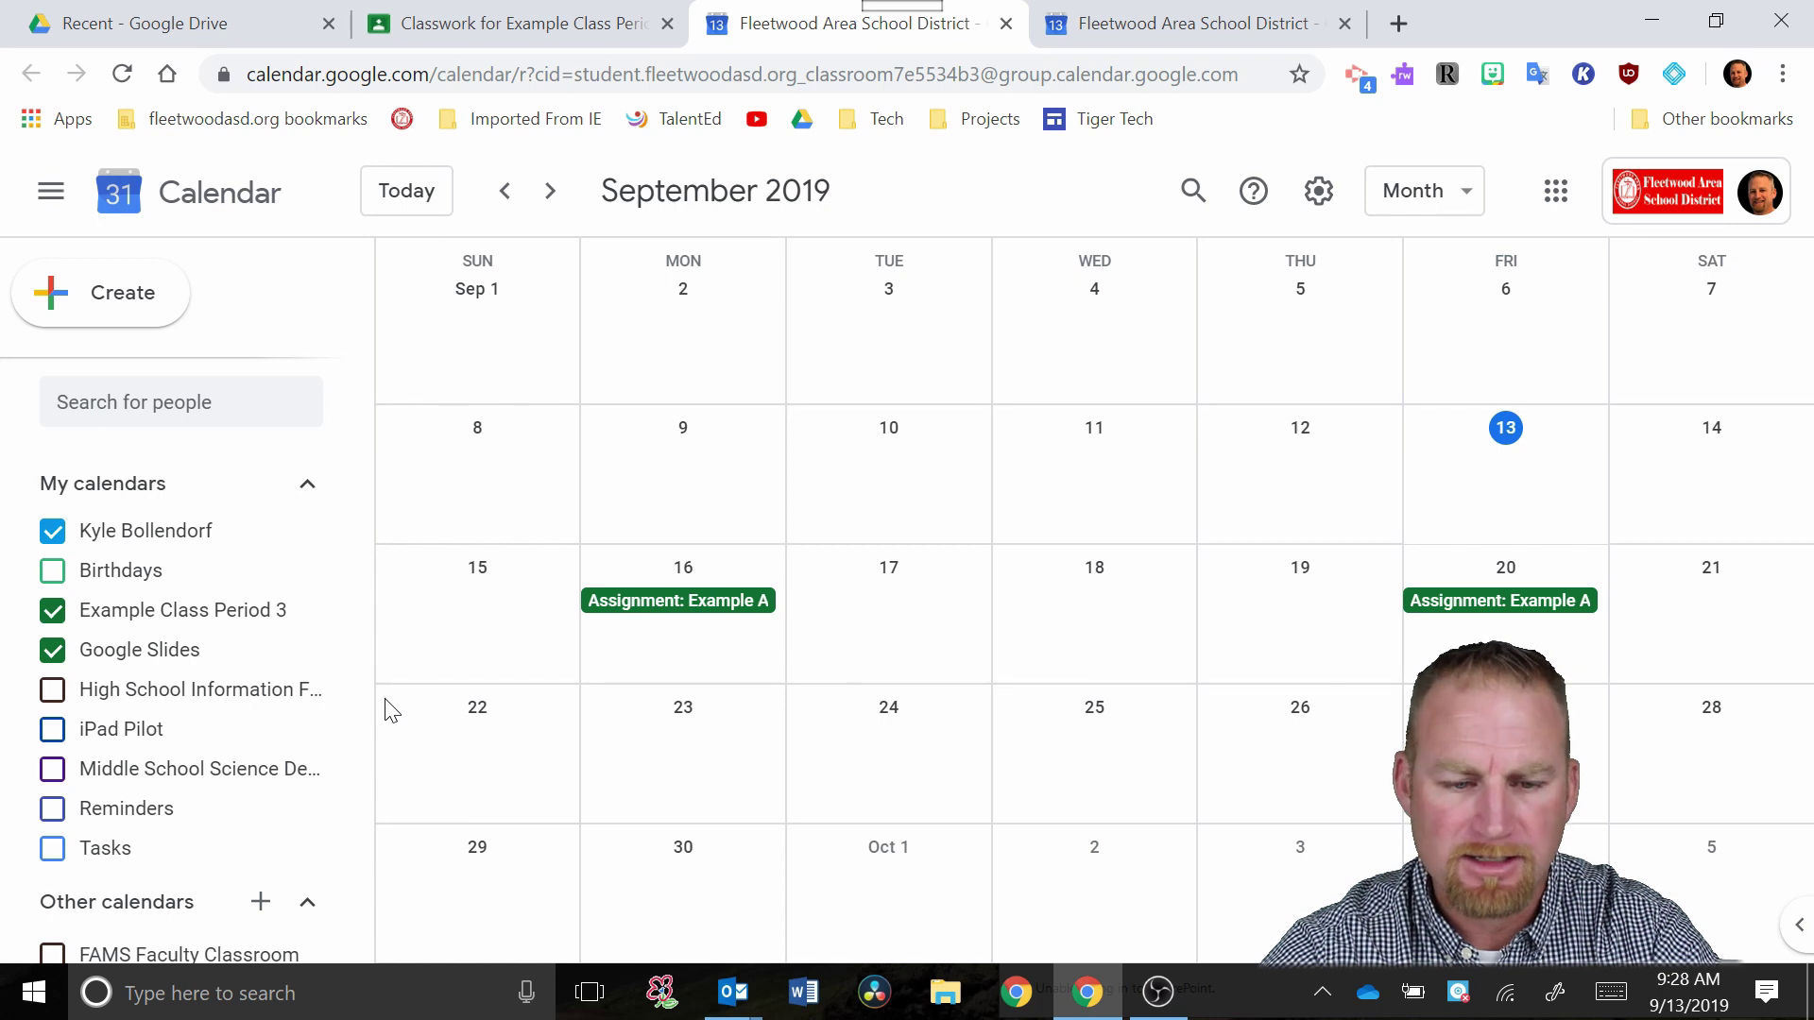
# Uncheck every other calendar so only Example Class Period 3 events show
pyautogui.click(52, 690)
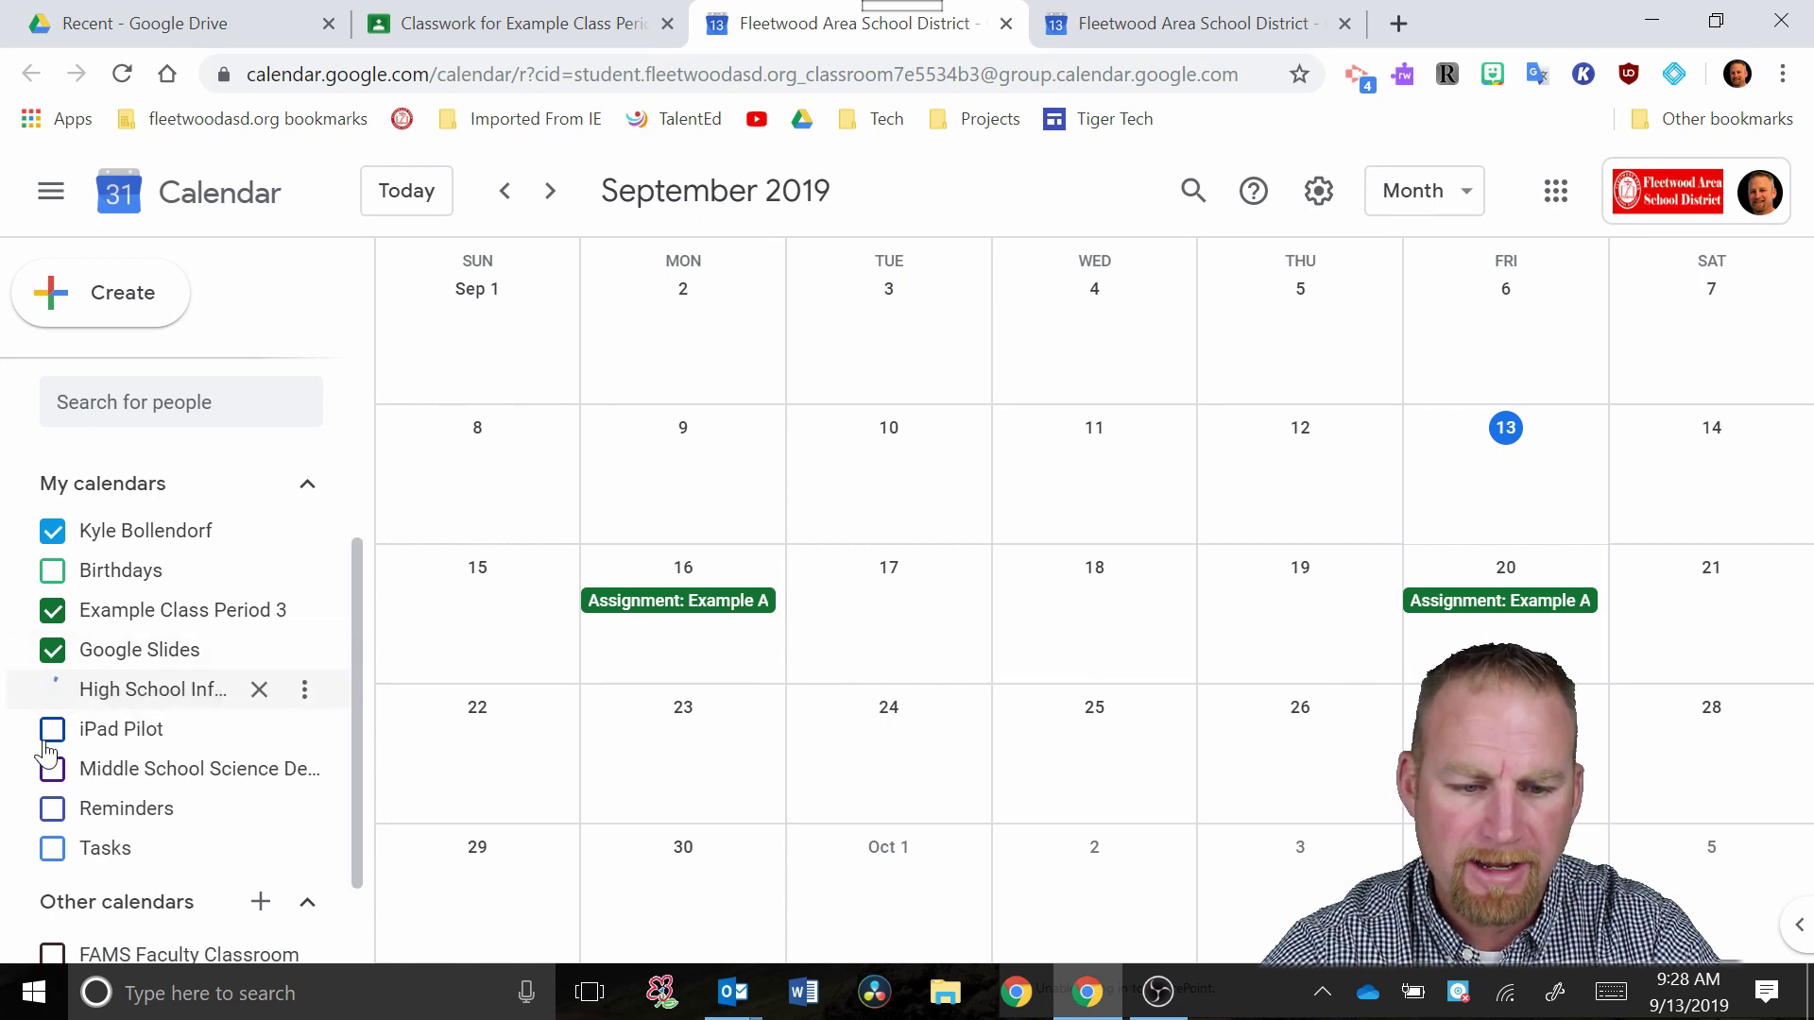
pyautogui.click(52, 729)
pyautogui.click(52, 769)
pyautogui.click(52, 809)
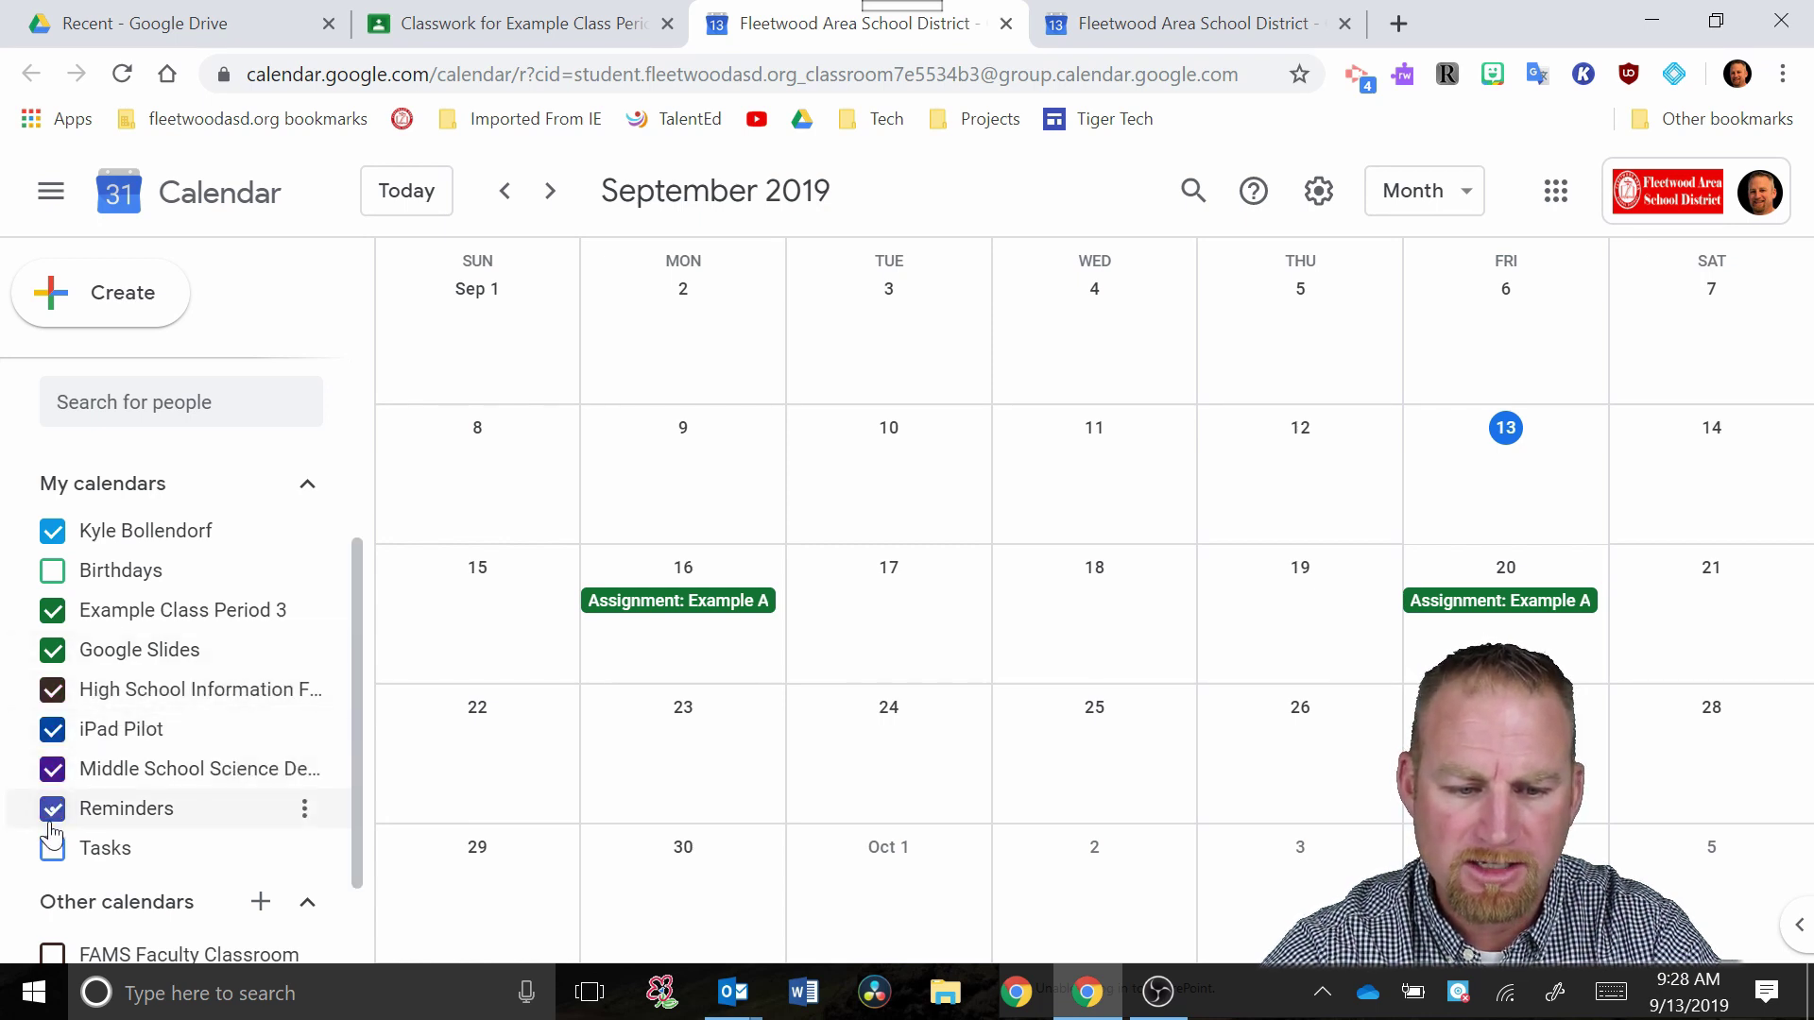
pyautogui.click(51, 808)
pyautogui.click(52, 769)
pyautogui.click(52, 730)
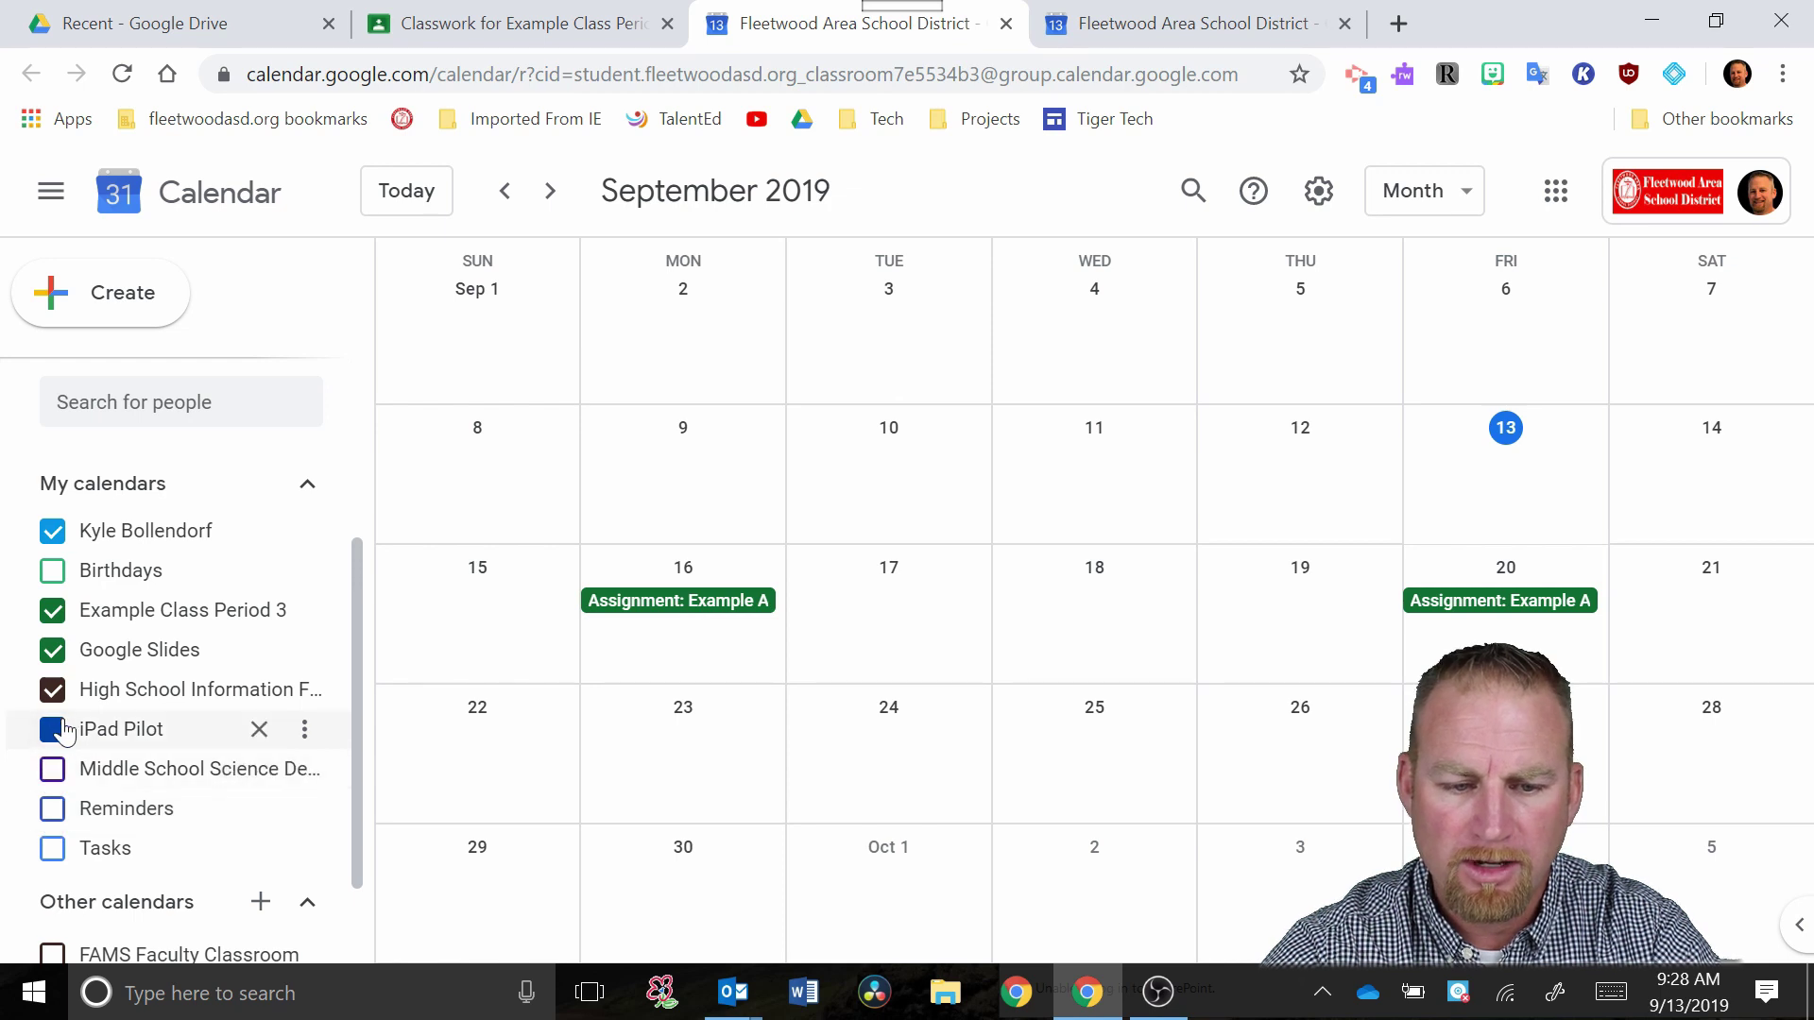
pyautogui.click(52, 689)
pyautogui.click(52, 650)
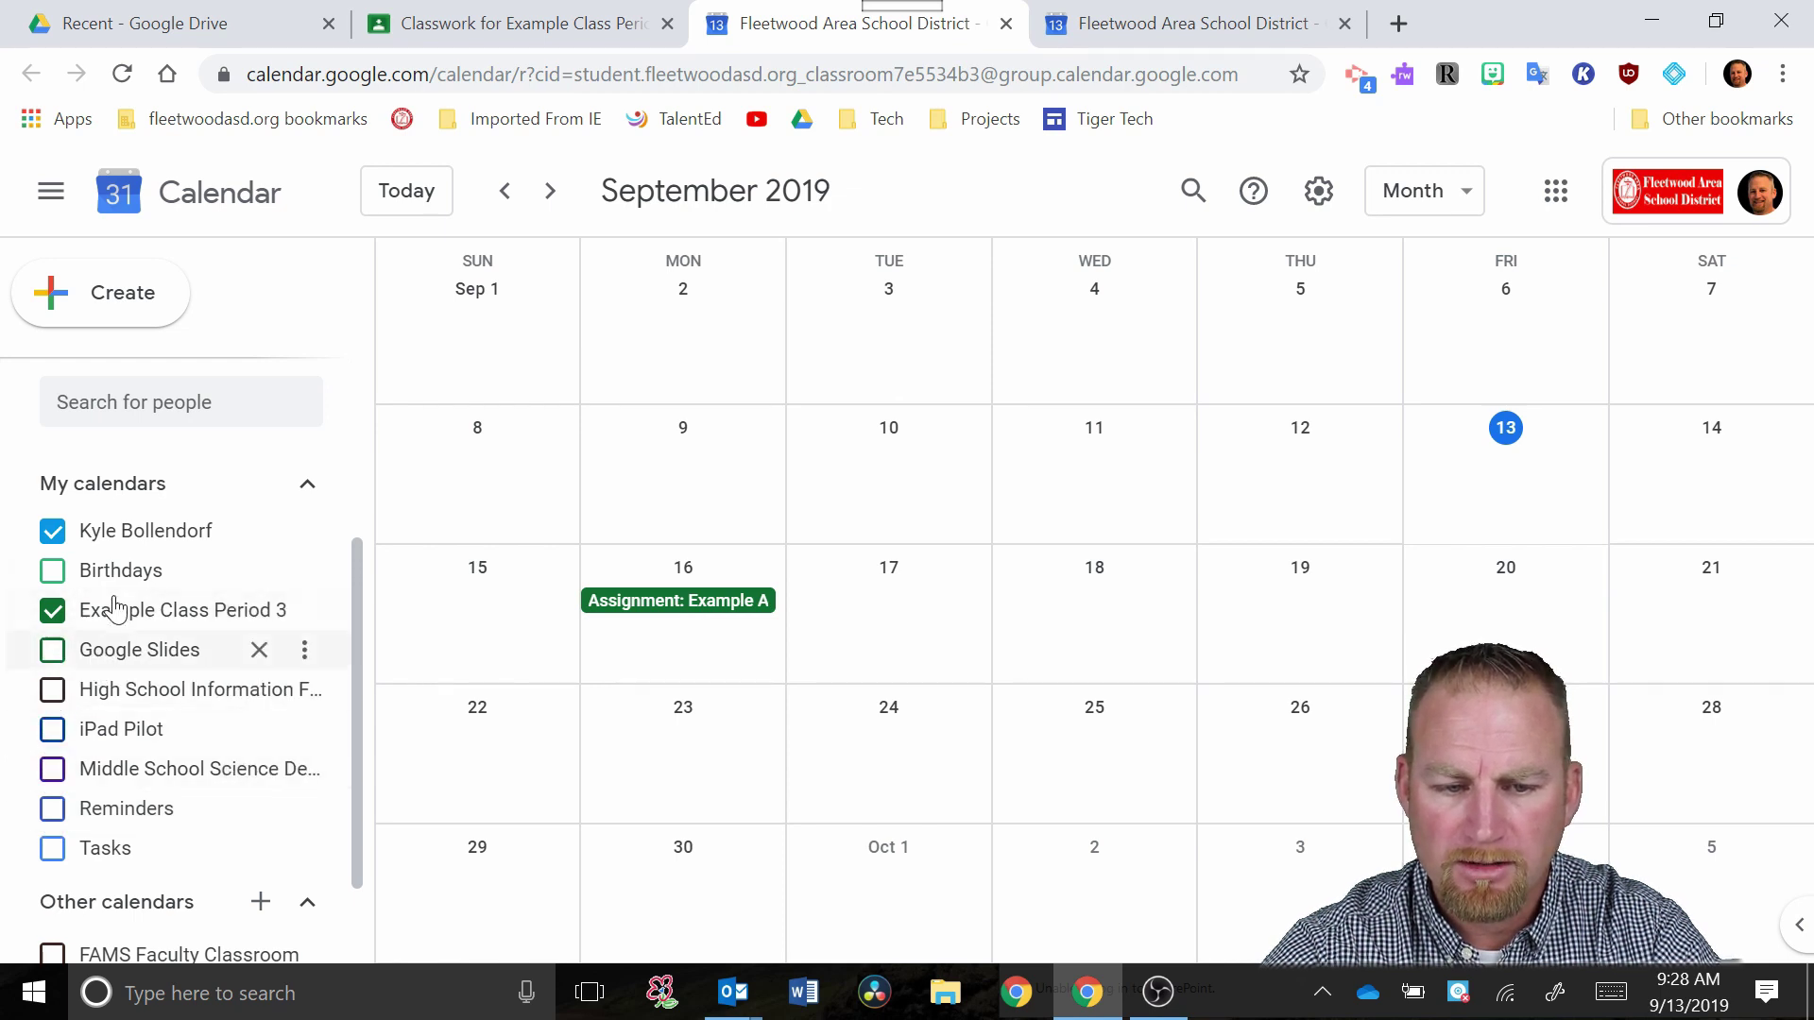
pyautogui.click(66, 534)
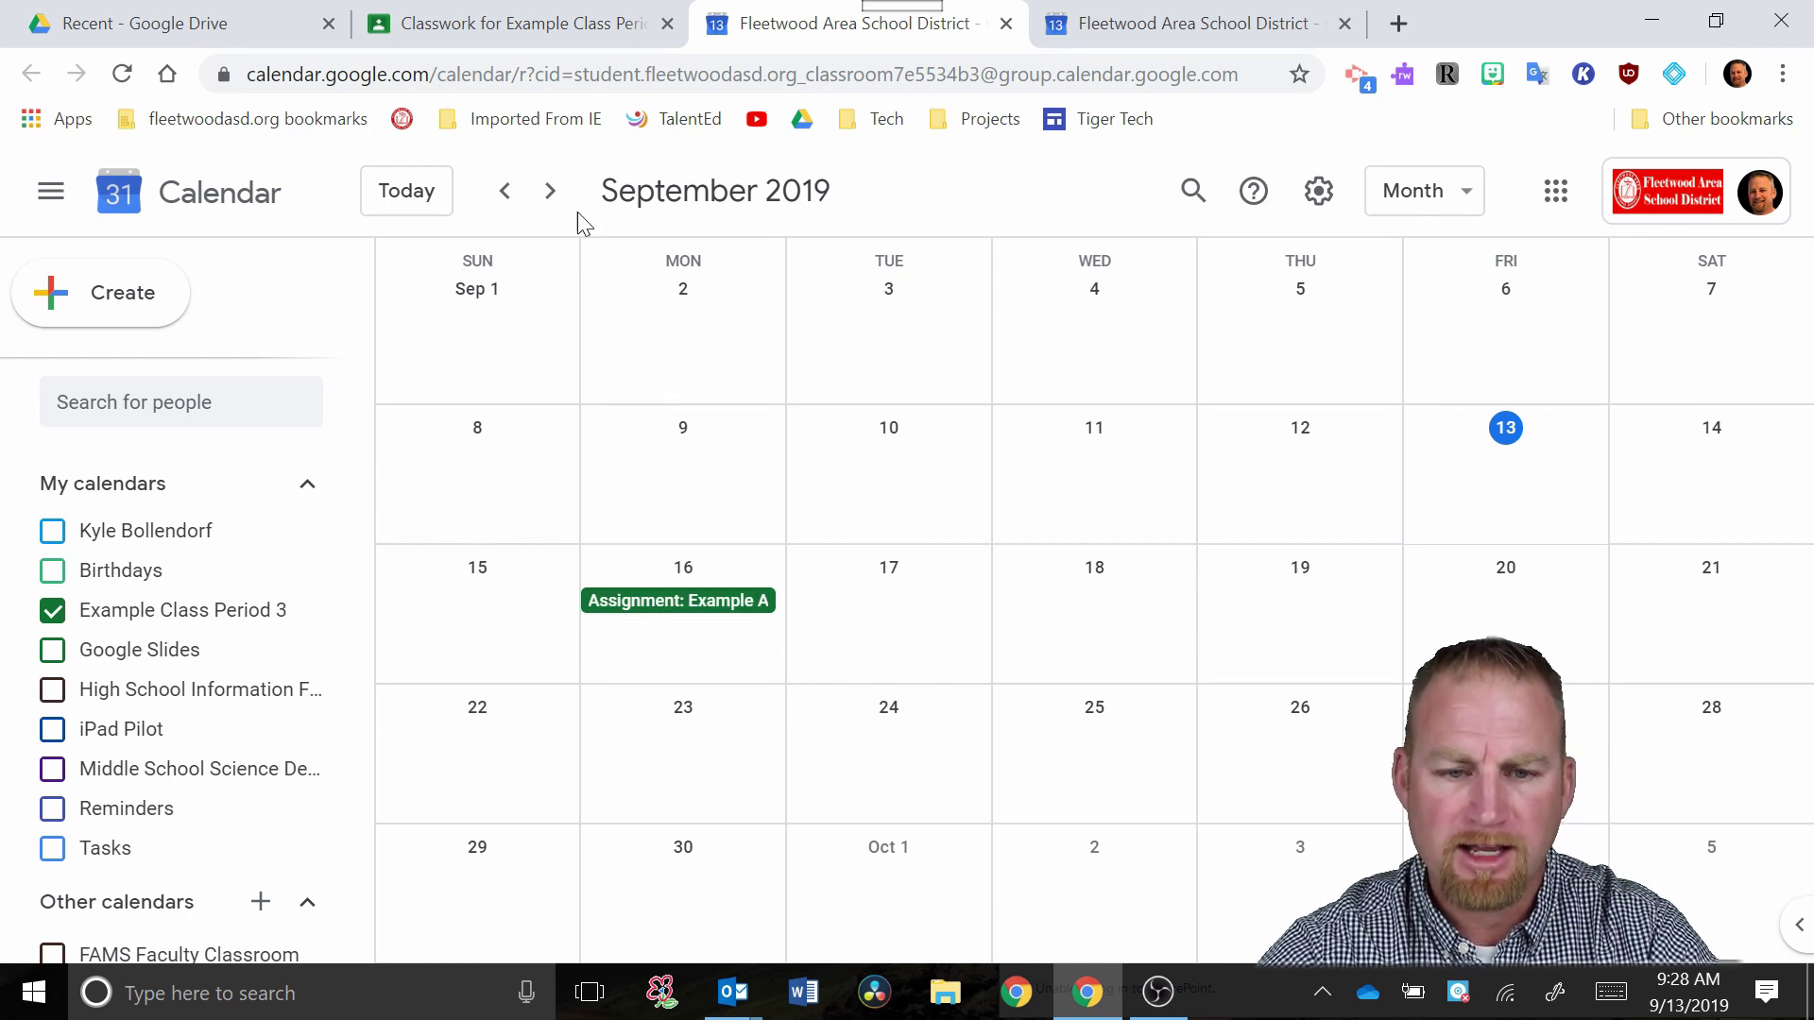
pyautogui.click(491, 24)
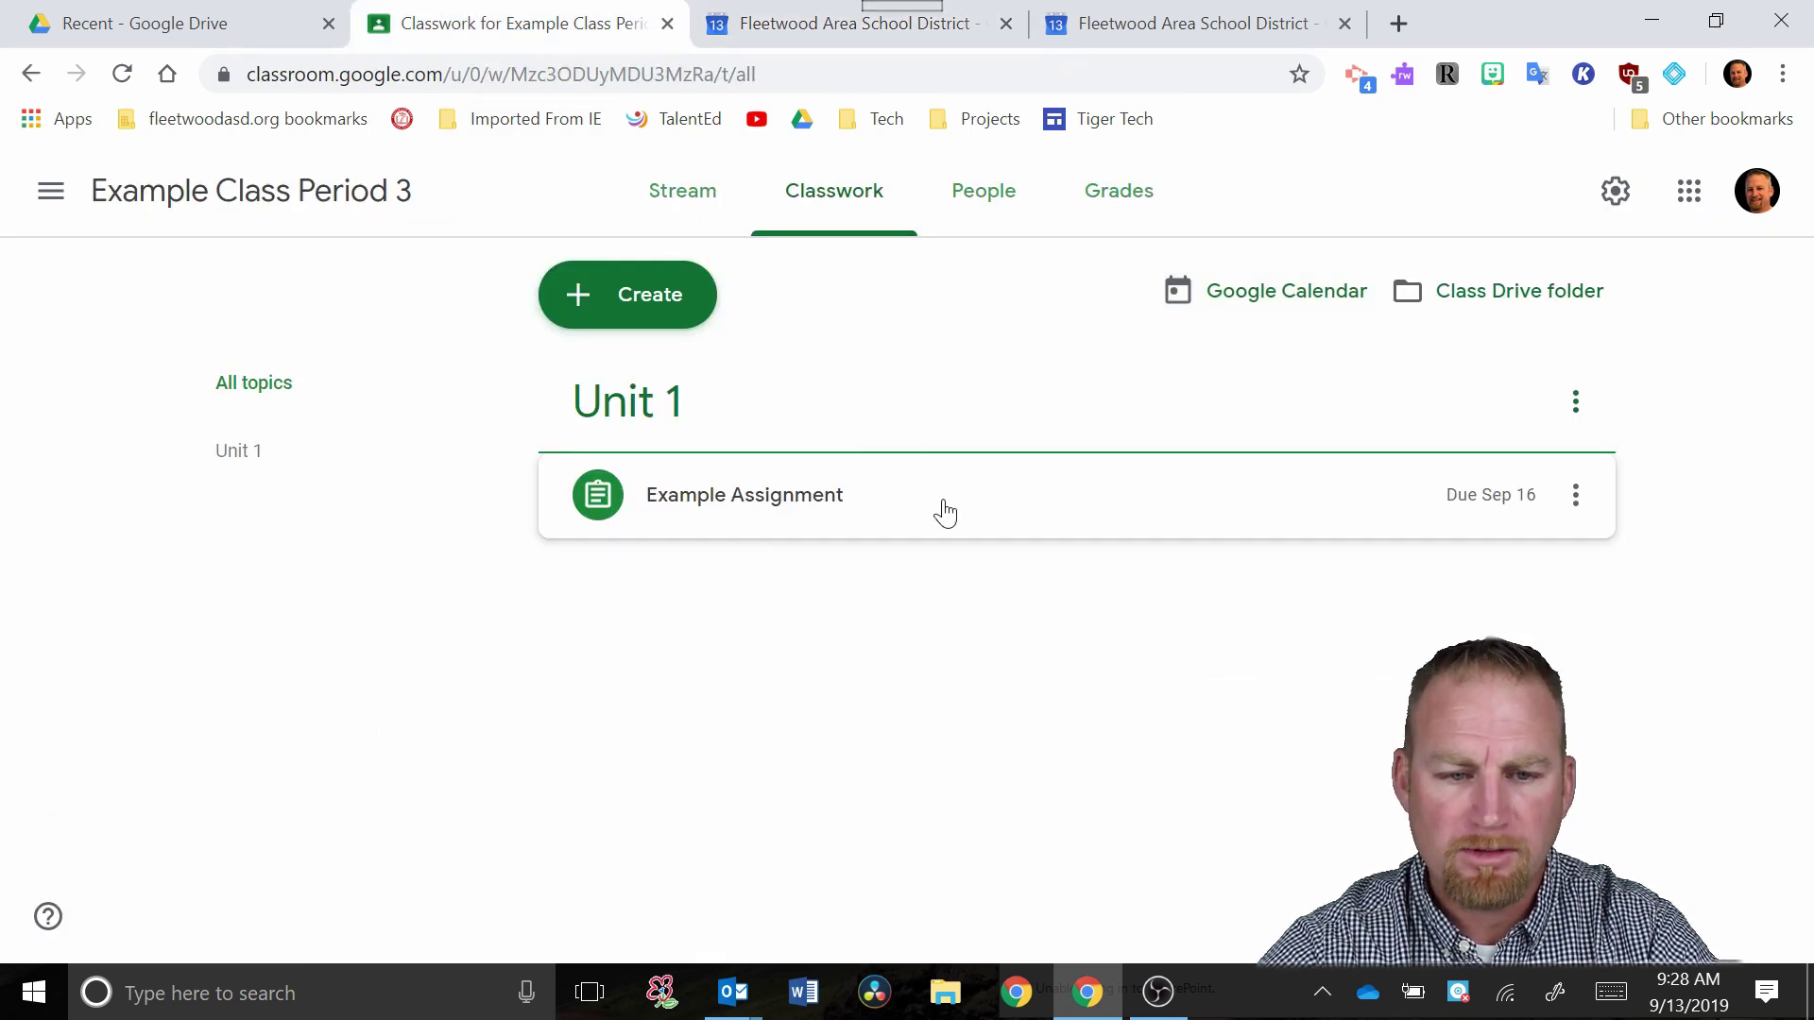
pyautogui.click(630, 317)
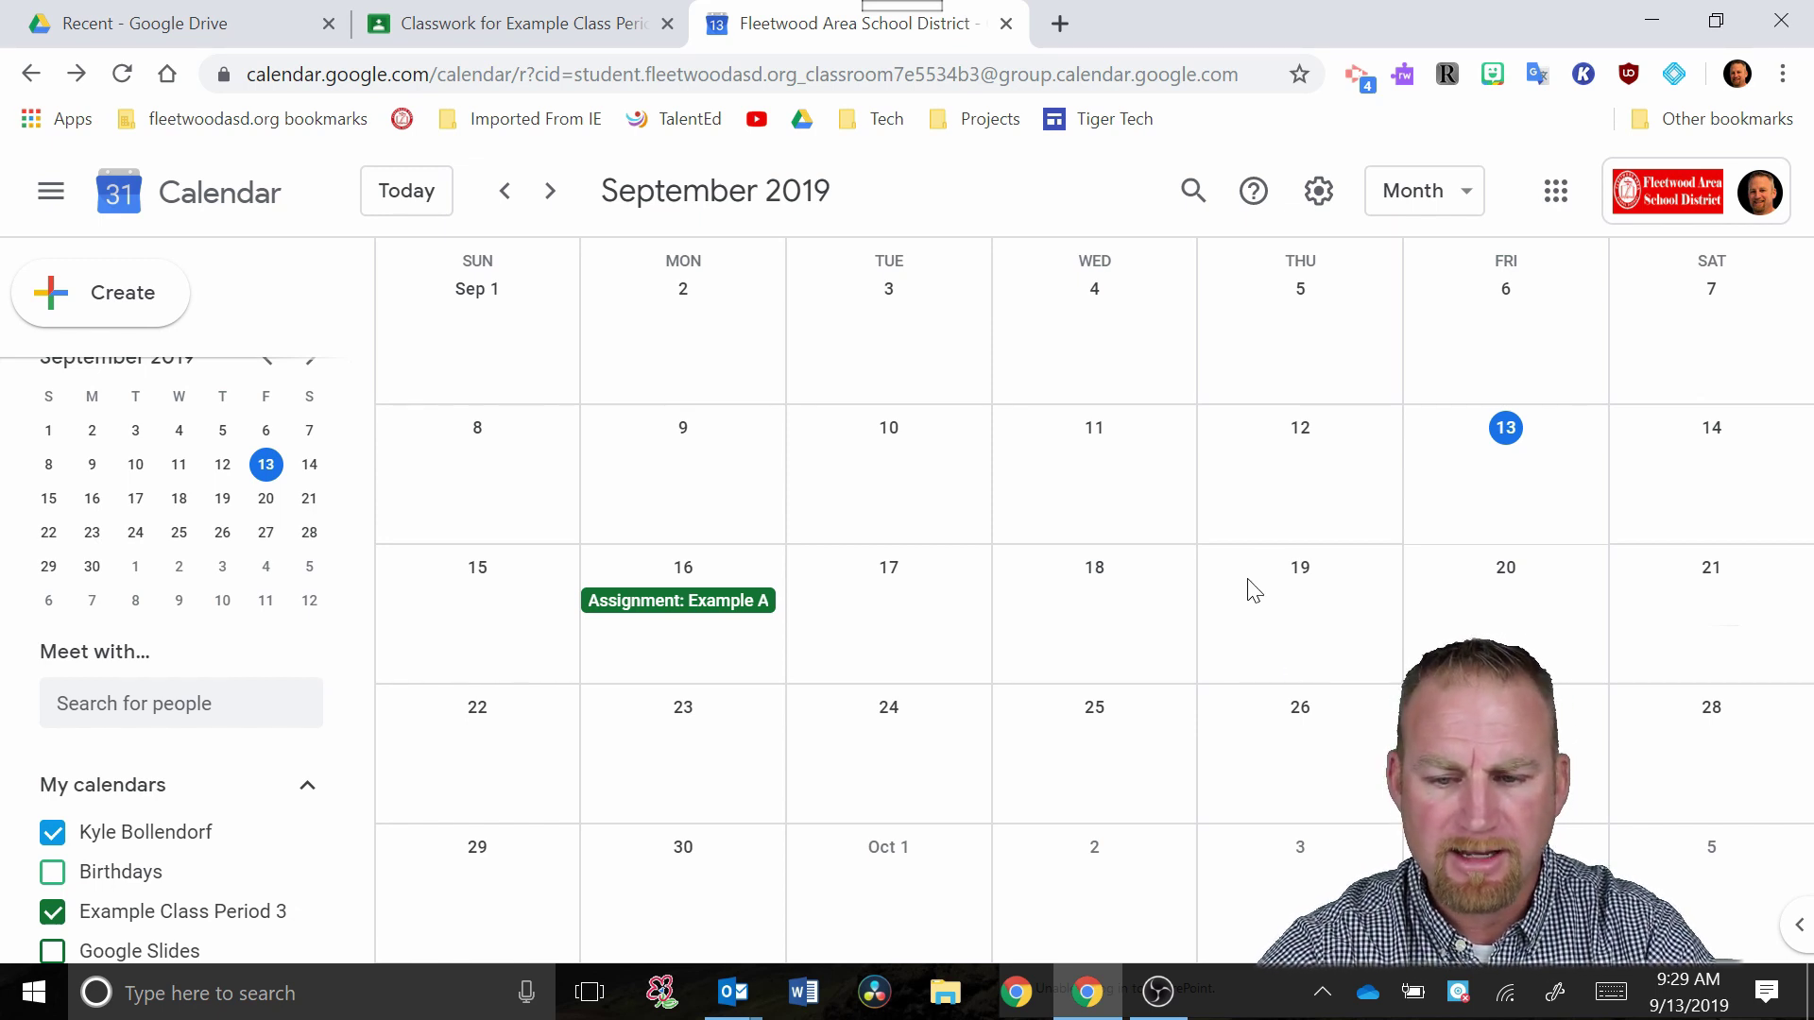
# Create and save a 'Hand in Permission Slip' event on Thursday Sep 19 in the Example Class Period 3 calendar
pyautogui.doubleClick(1284, 612)
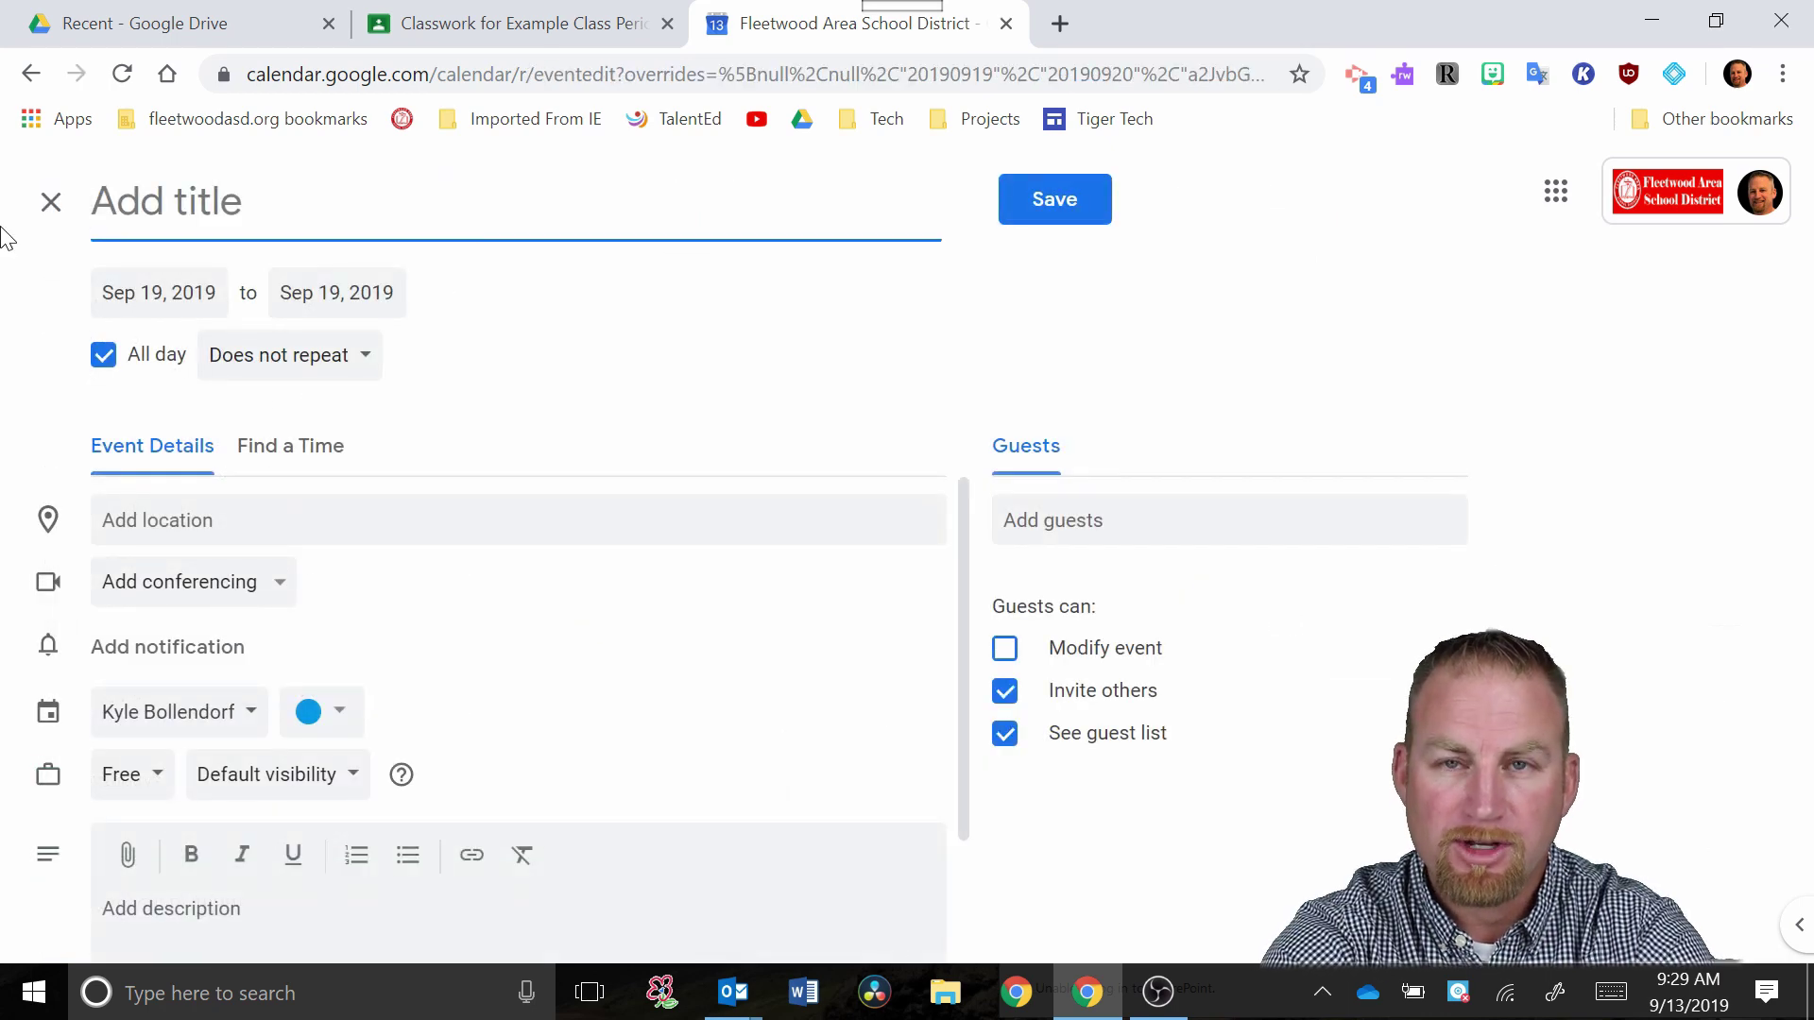
pyautogui.write('Ha')
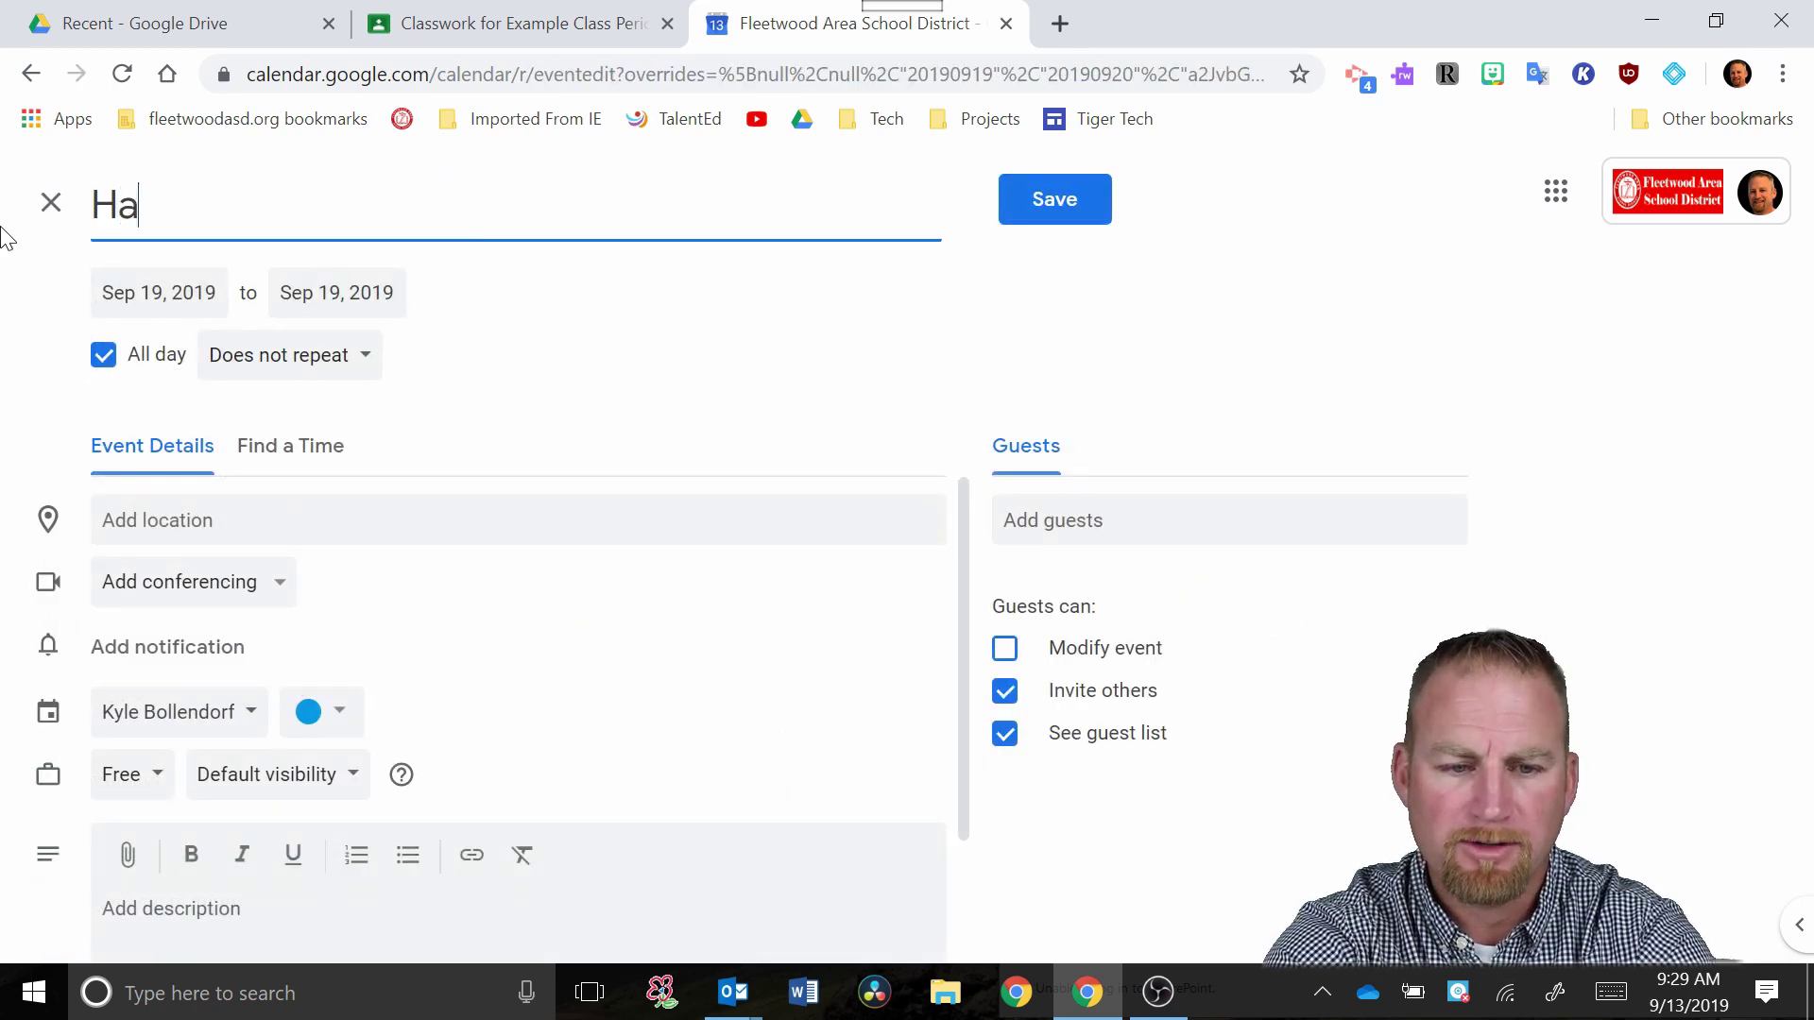
pyautogui.write('nd in P')
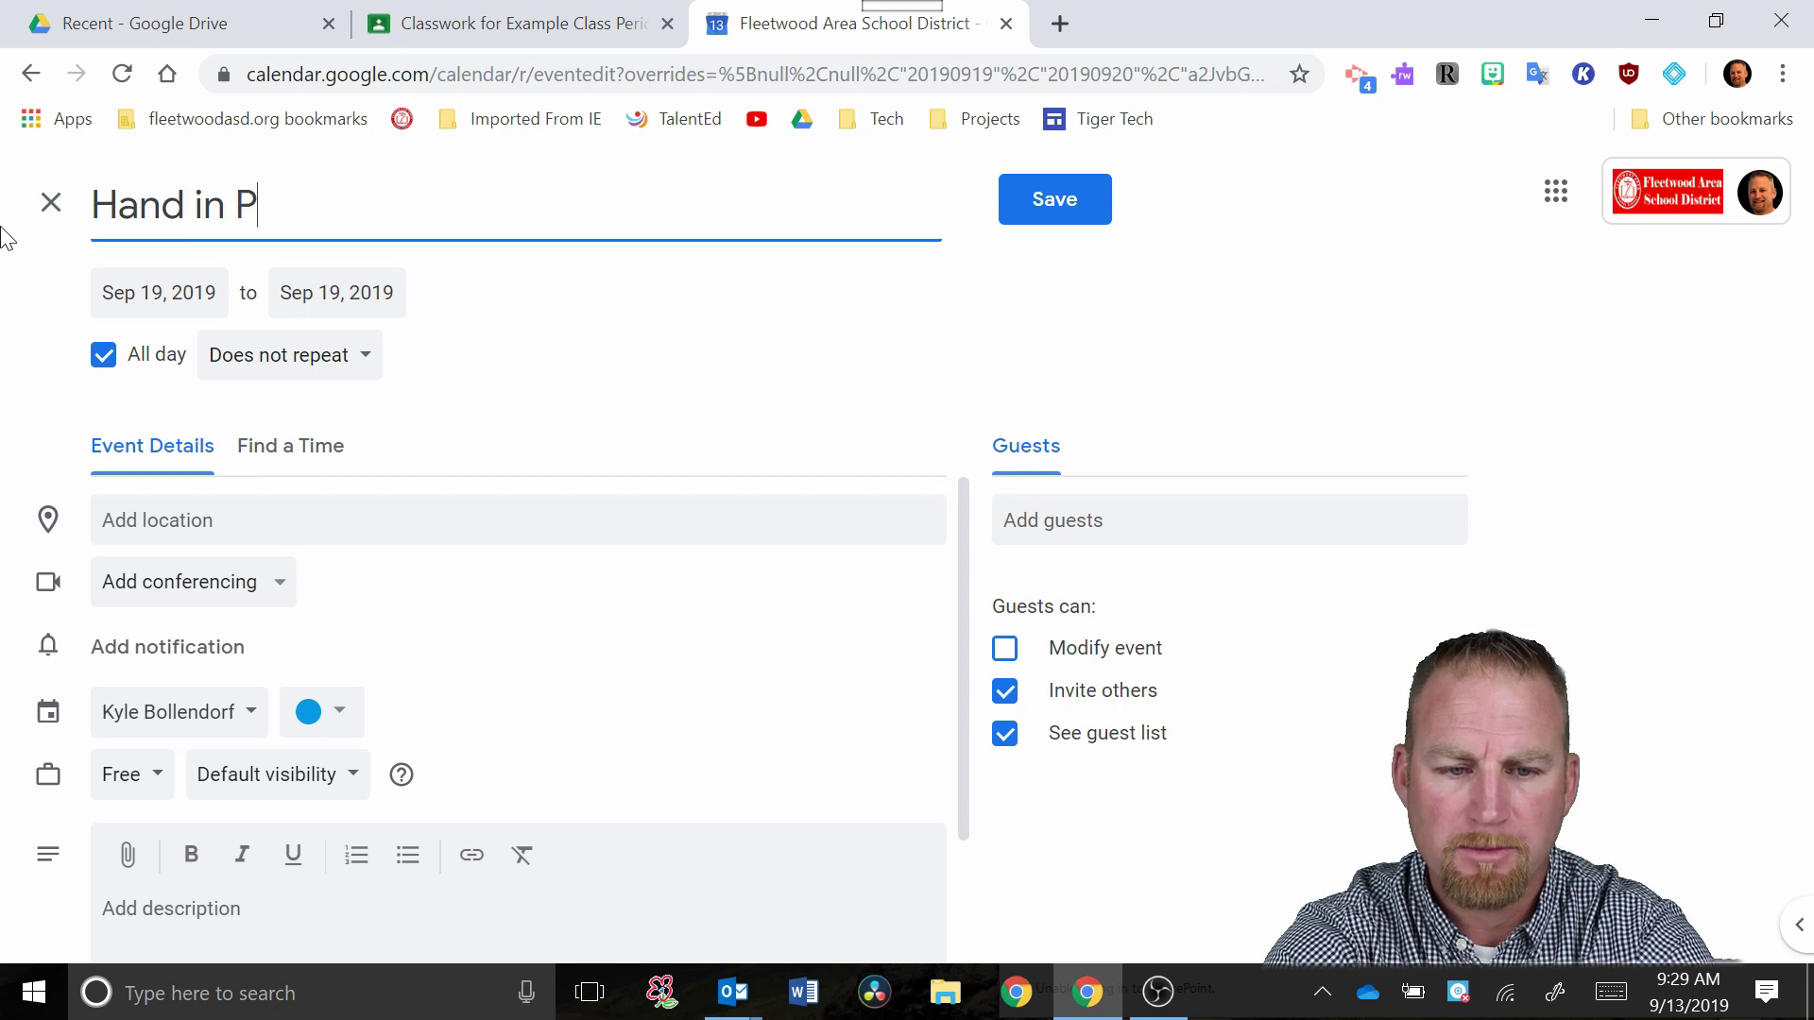
pyautogui.write('ermission ')
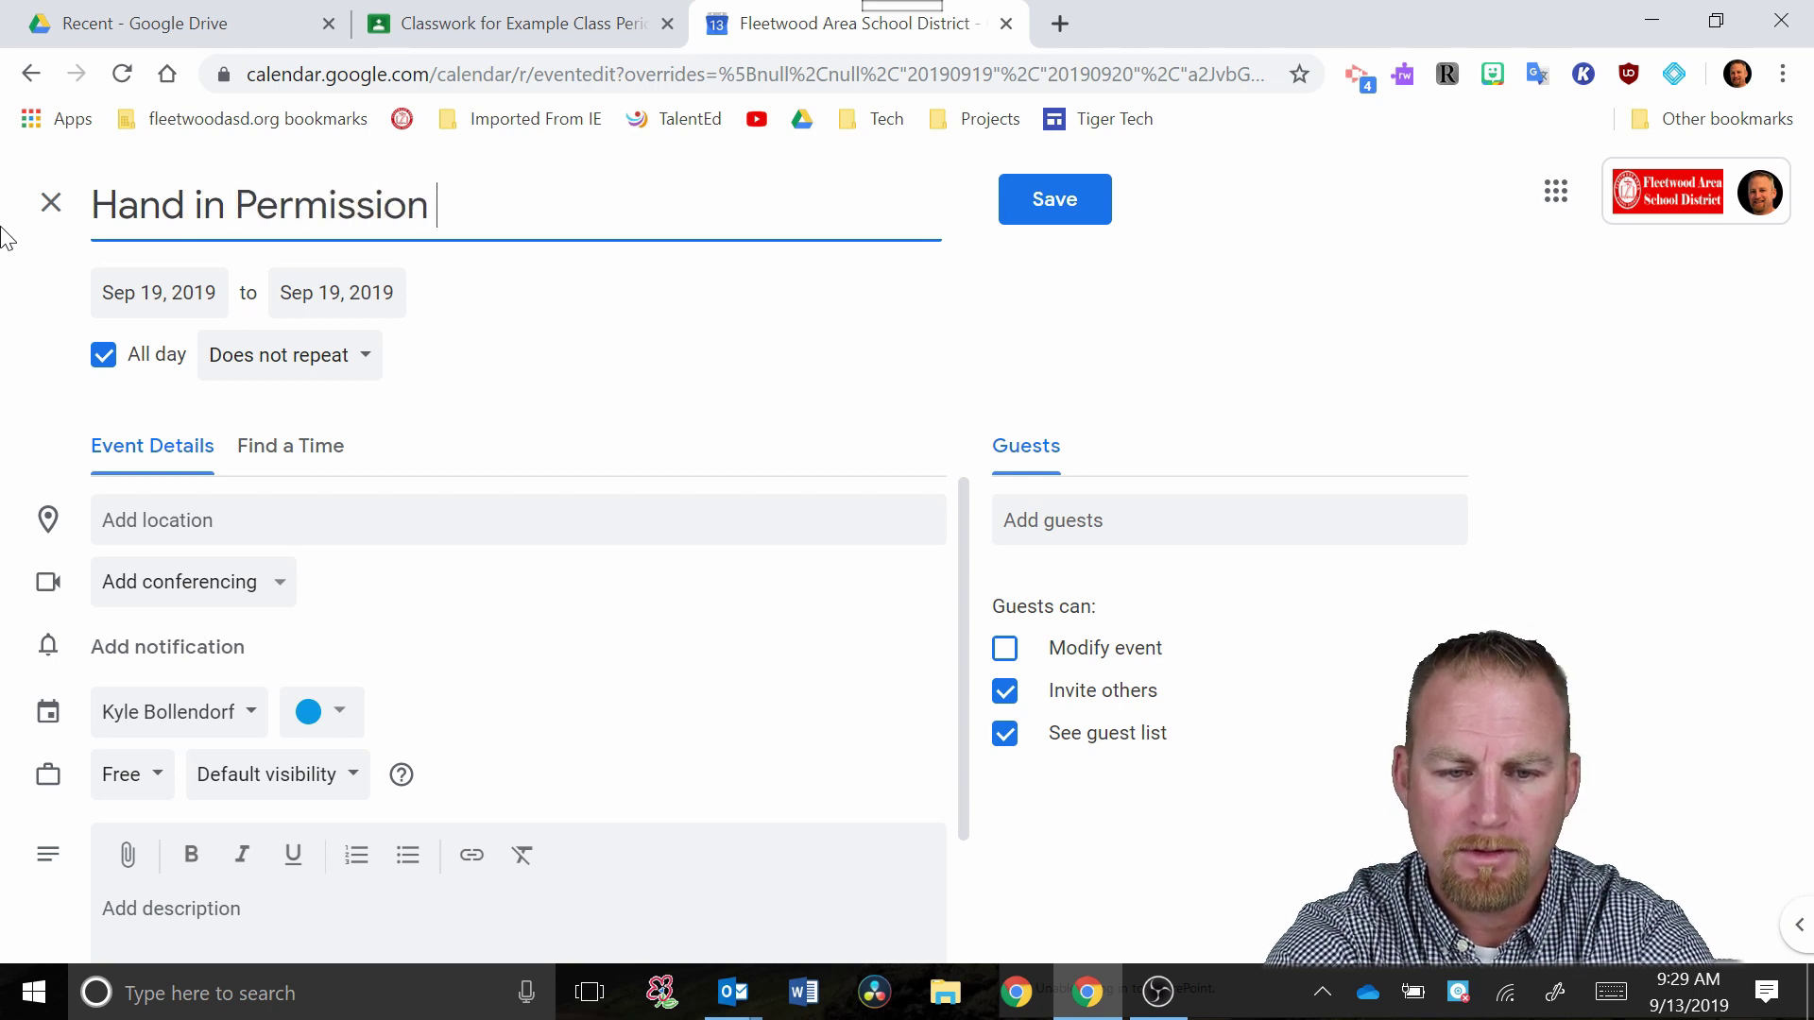
pyautogui.write('Splip')
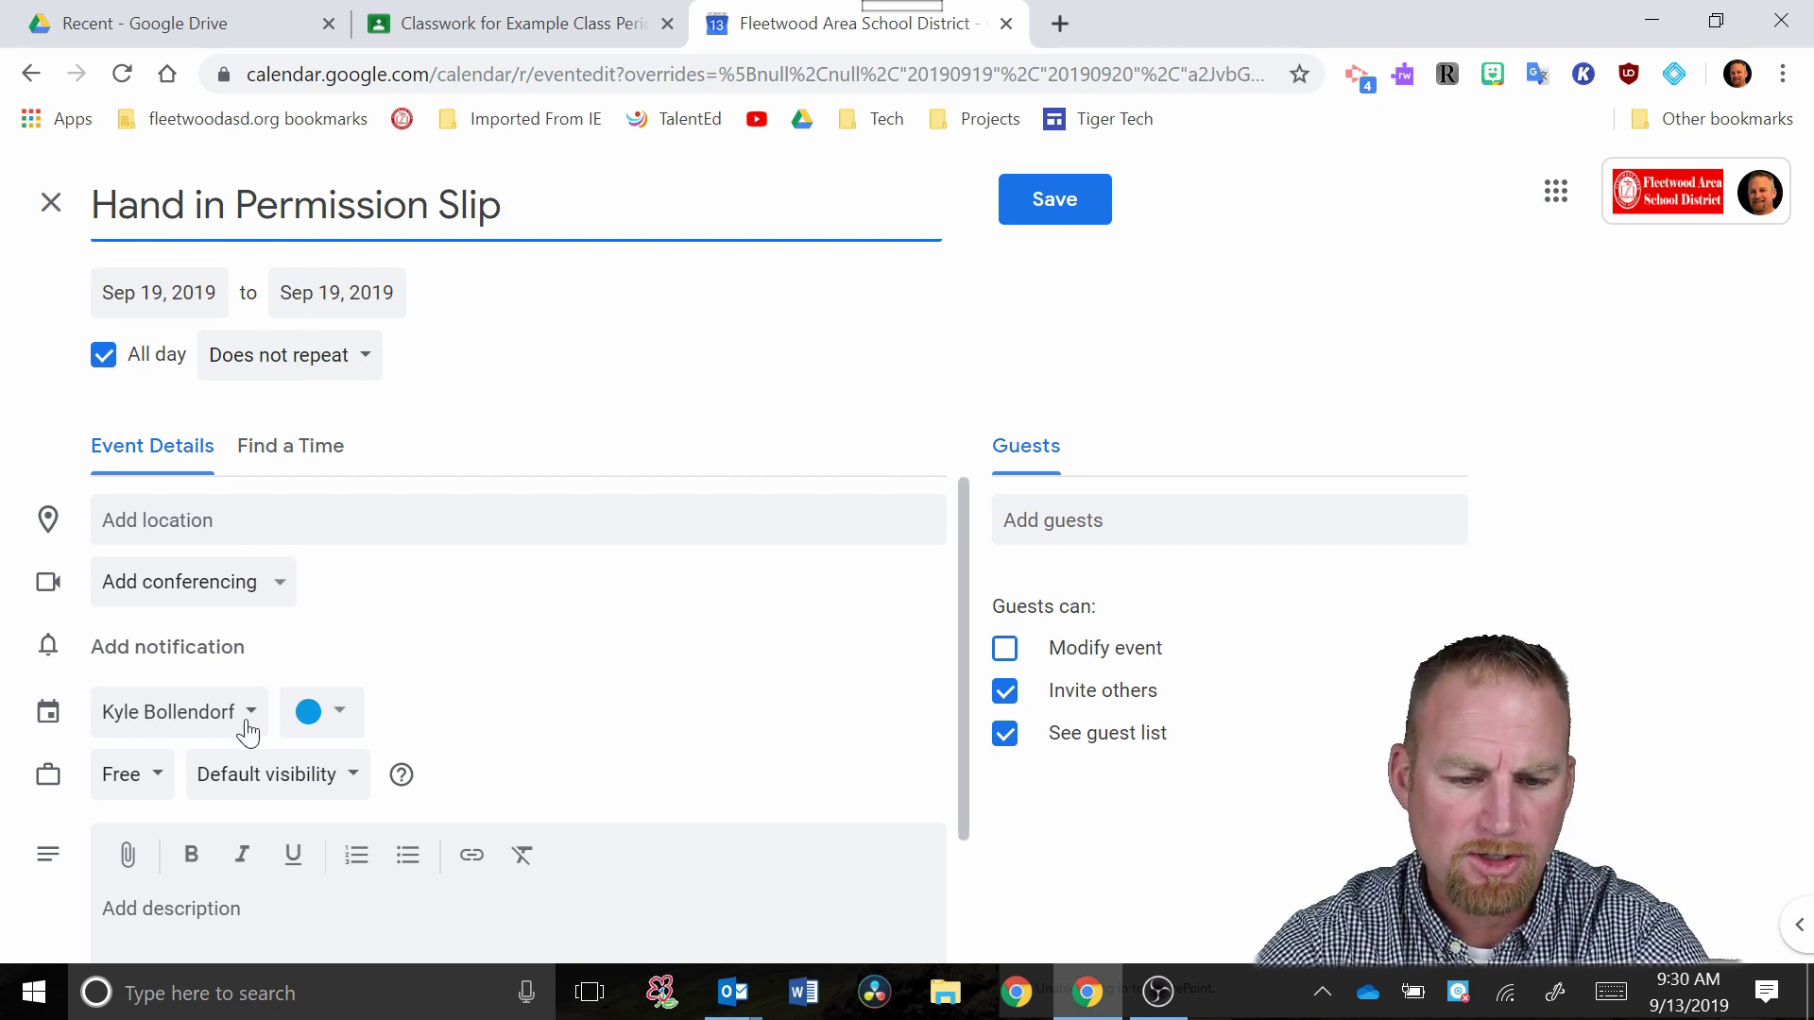
pyautogui.click(247, 725)
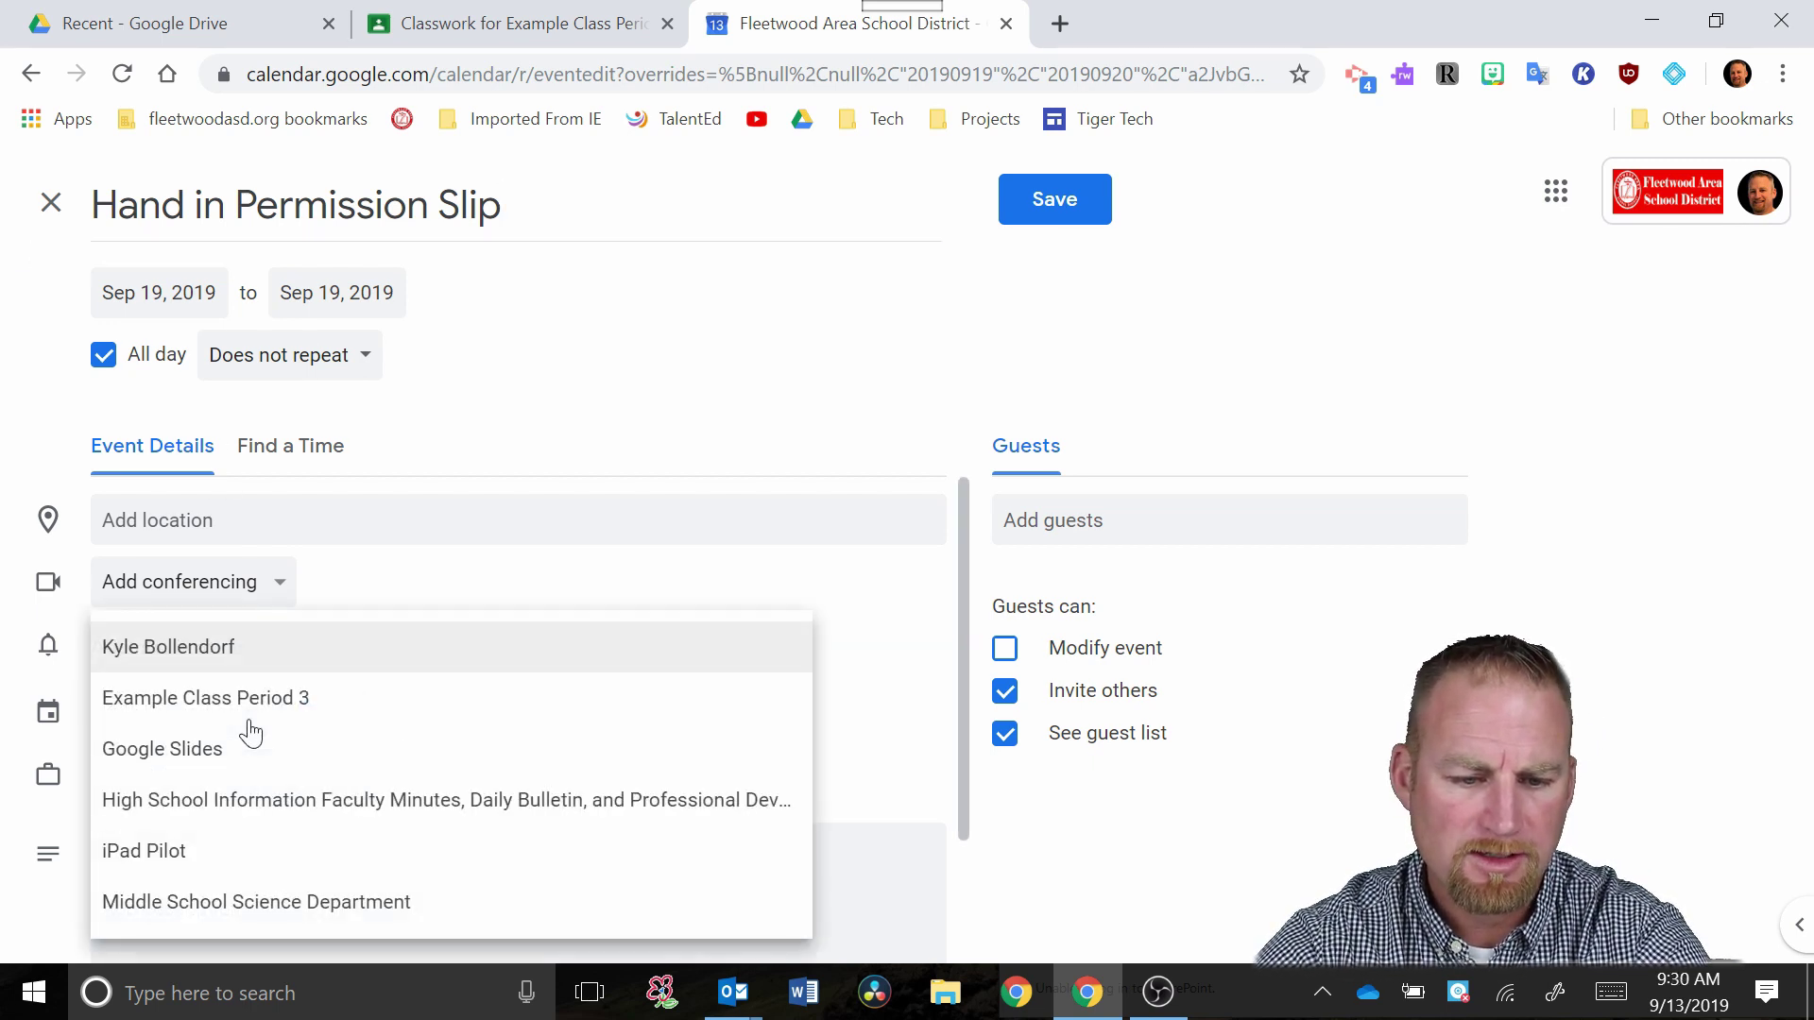
pyautogui.click(195, 701)
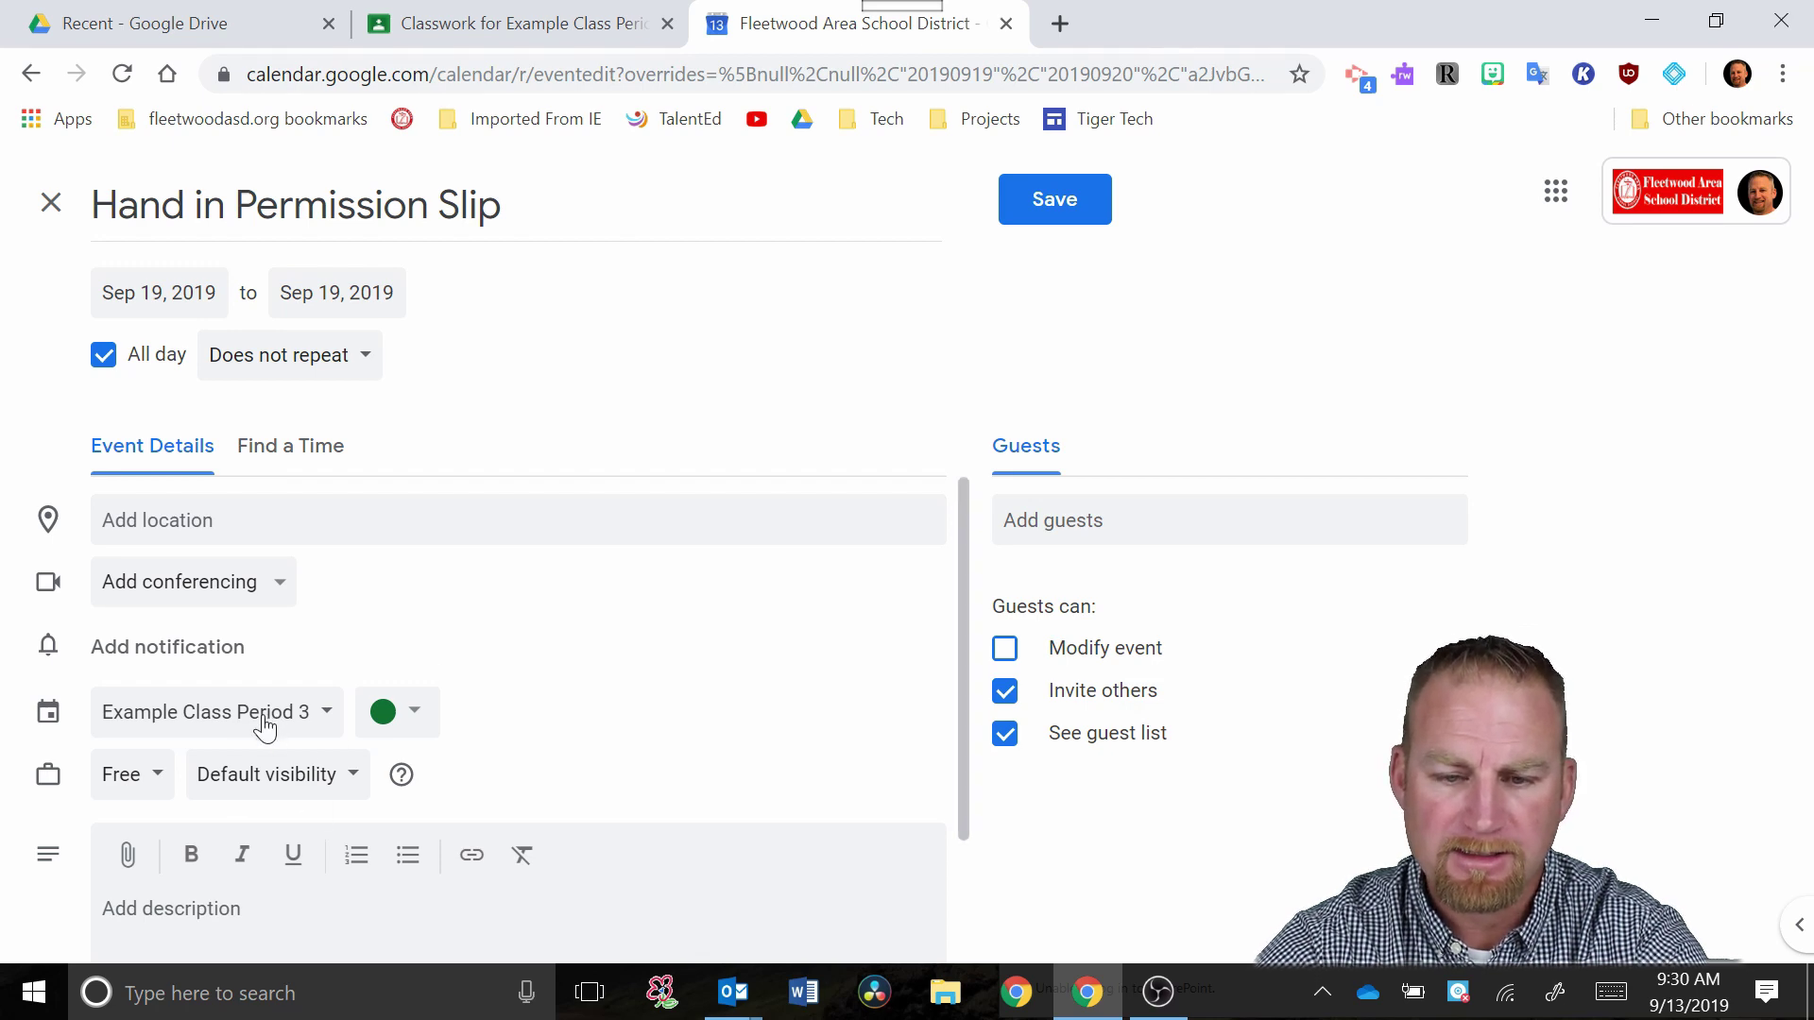
pyautogui.click(1063, 210)
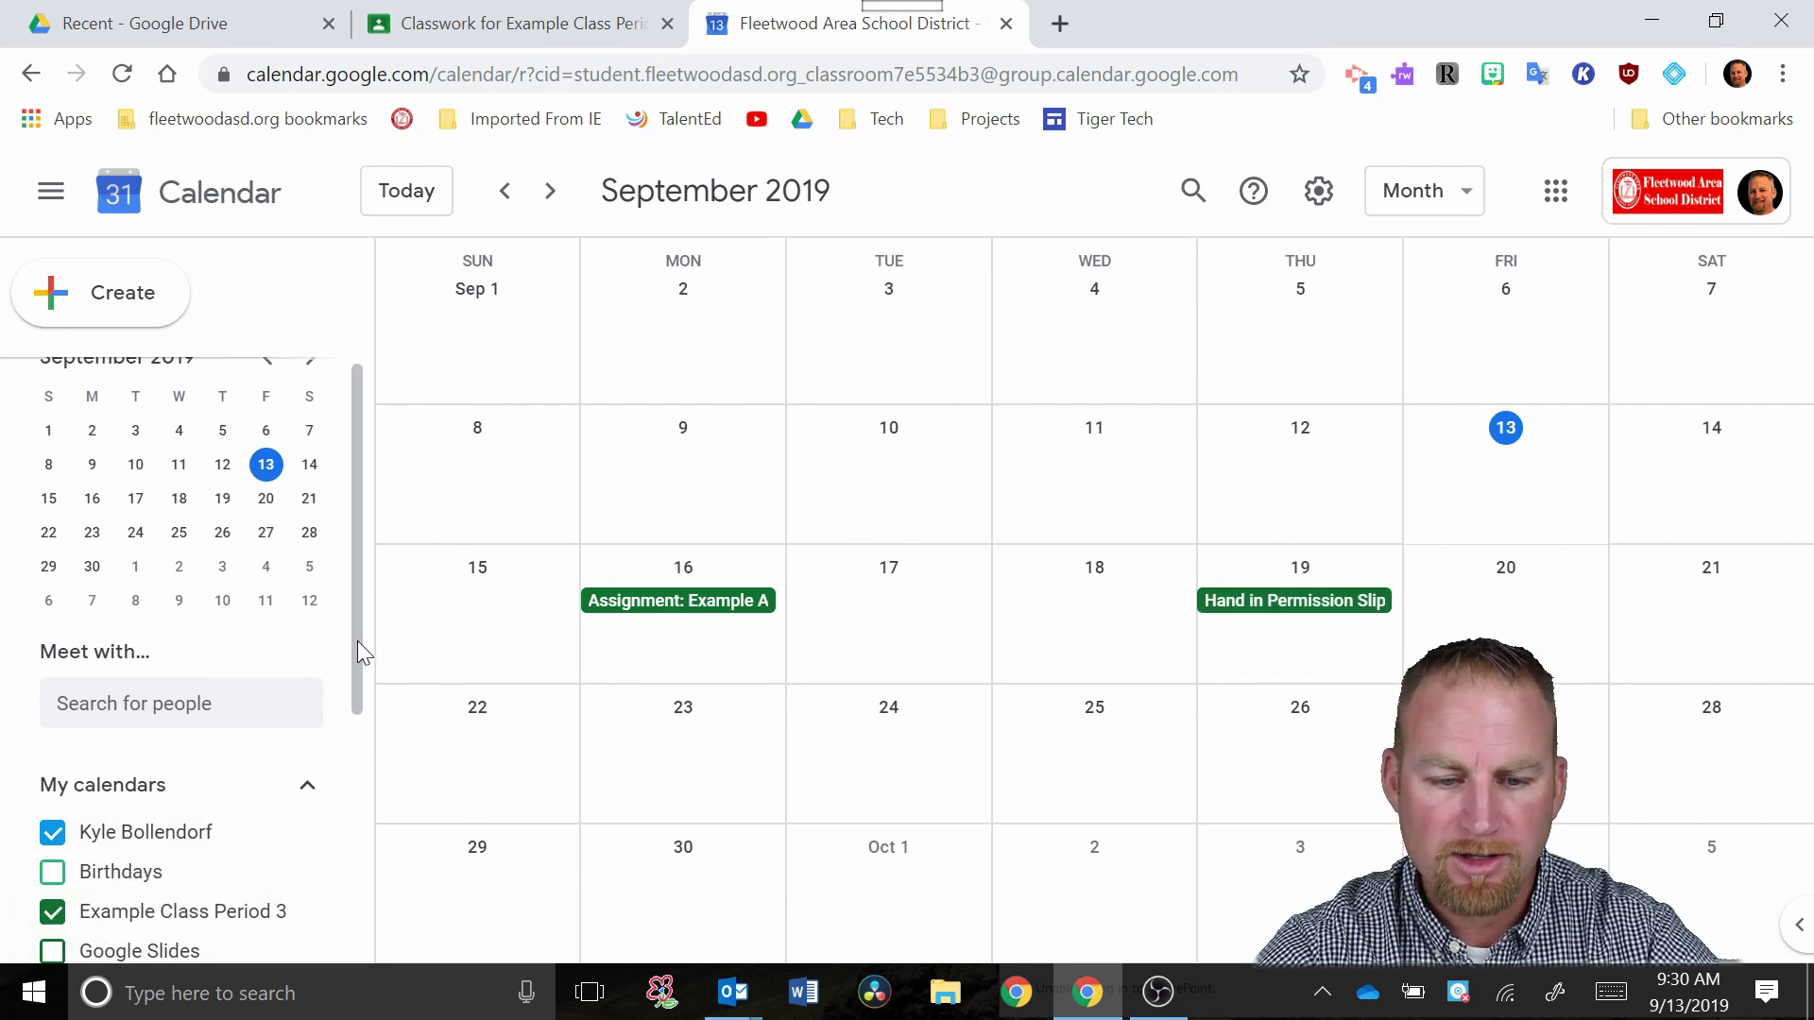
pyautogui.moveTo(356, 648); pyautogui.dragTo(360, 701)
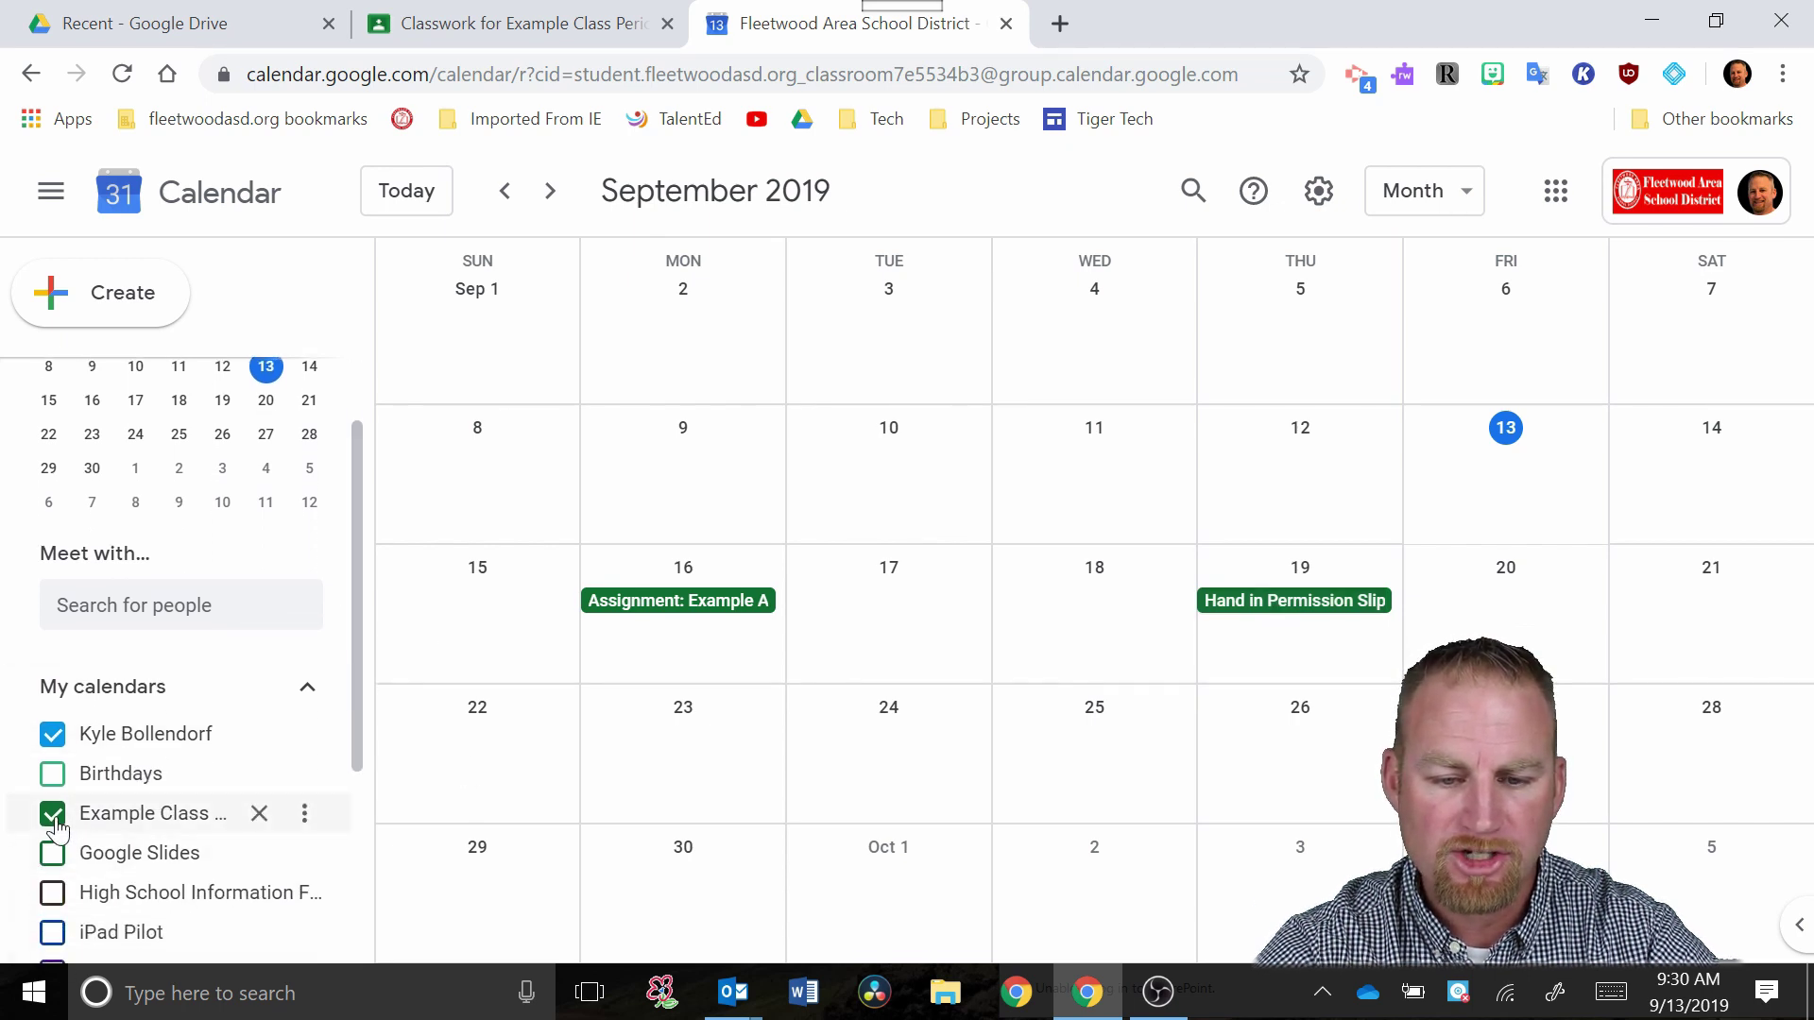
pyautogui.click(53, 815)
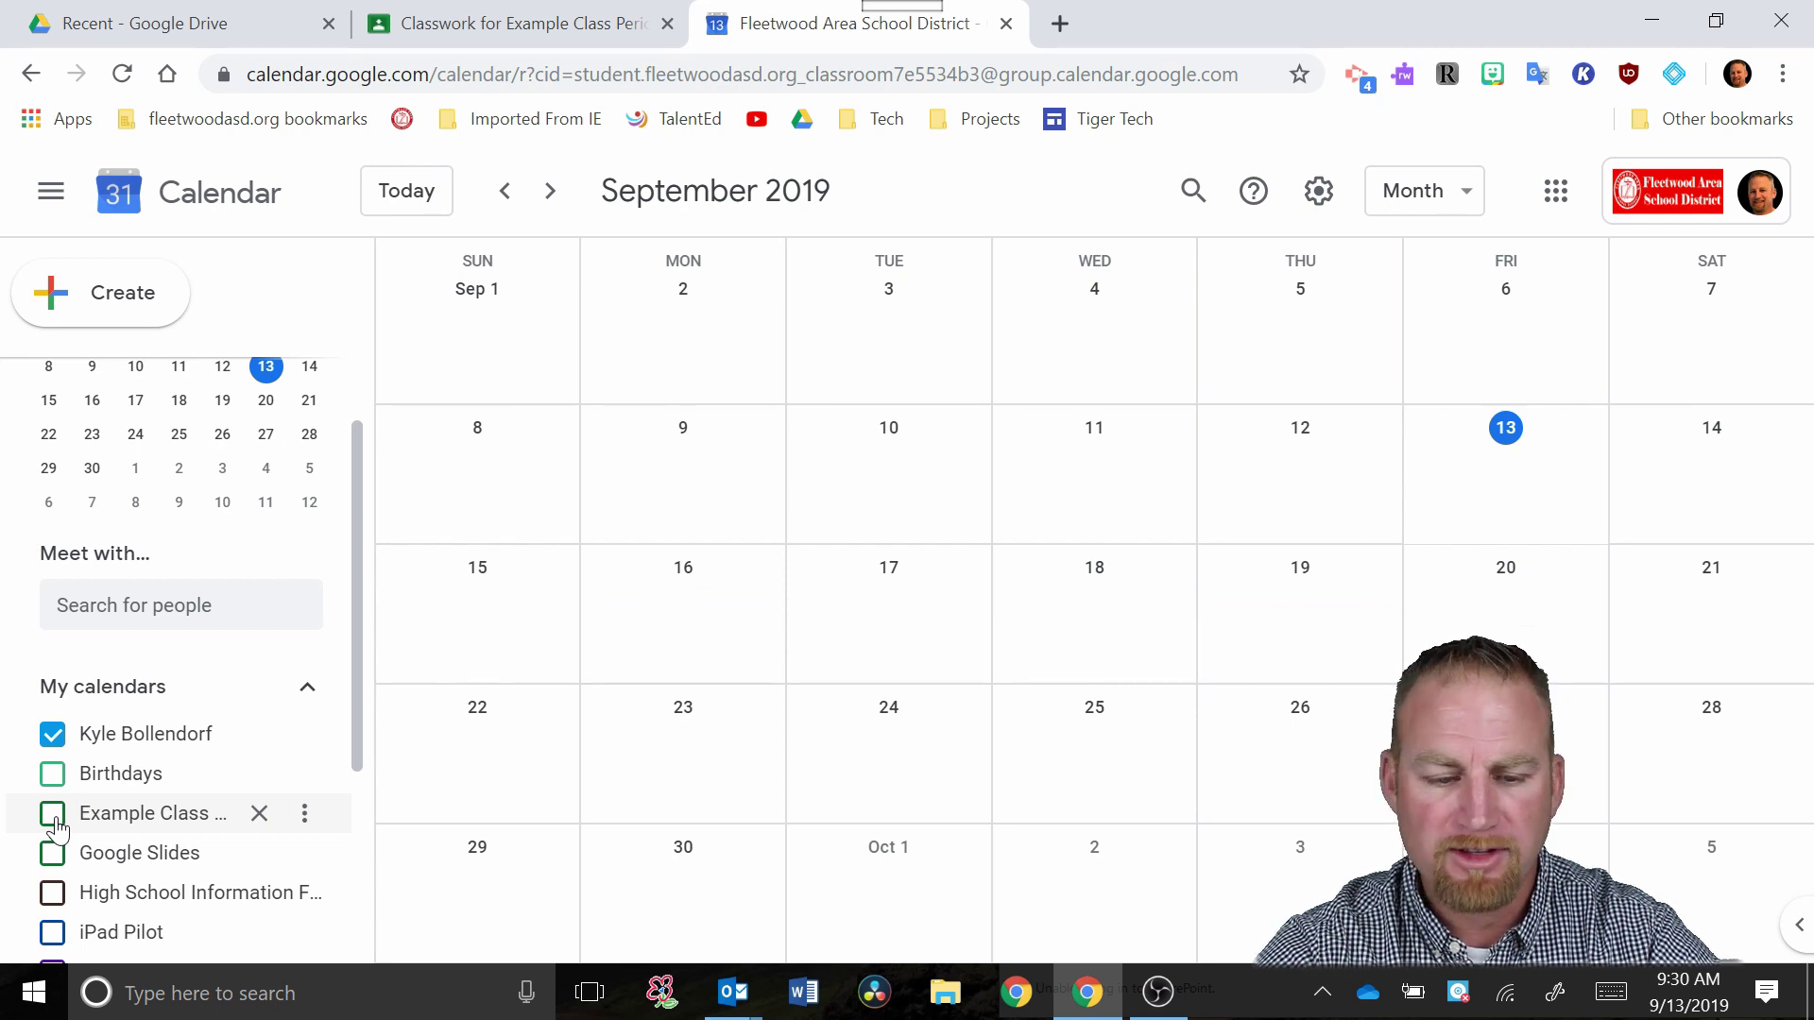
pyautogui.click(54, 818)
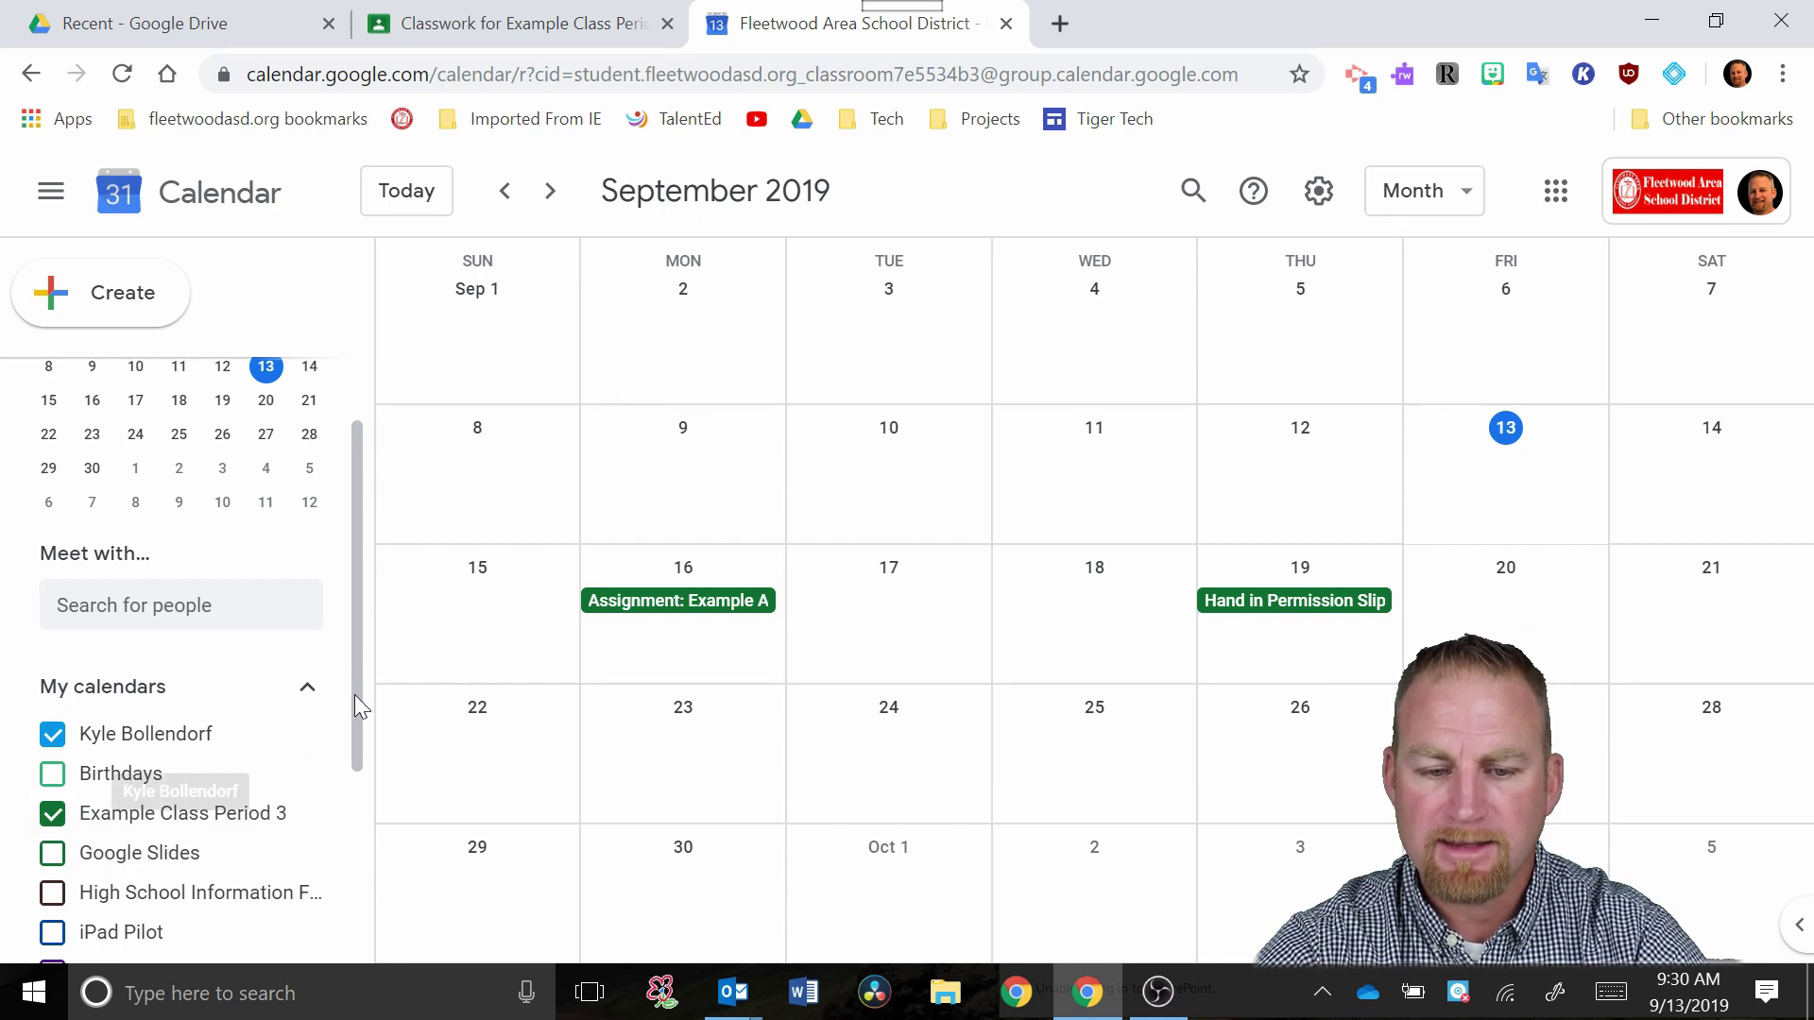
pyautogui.moveTo(355, 697); pyautogui.dragTo(361, 779)
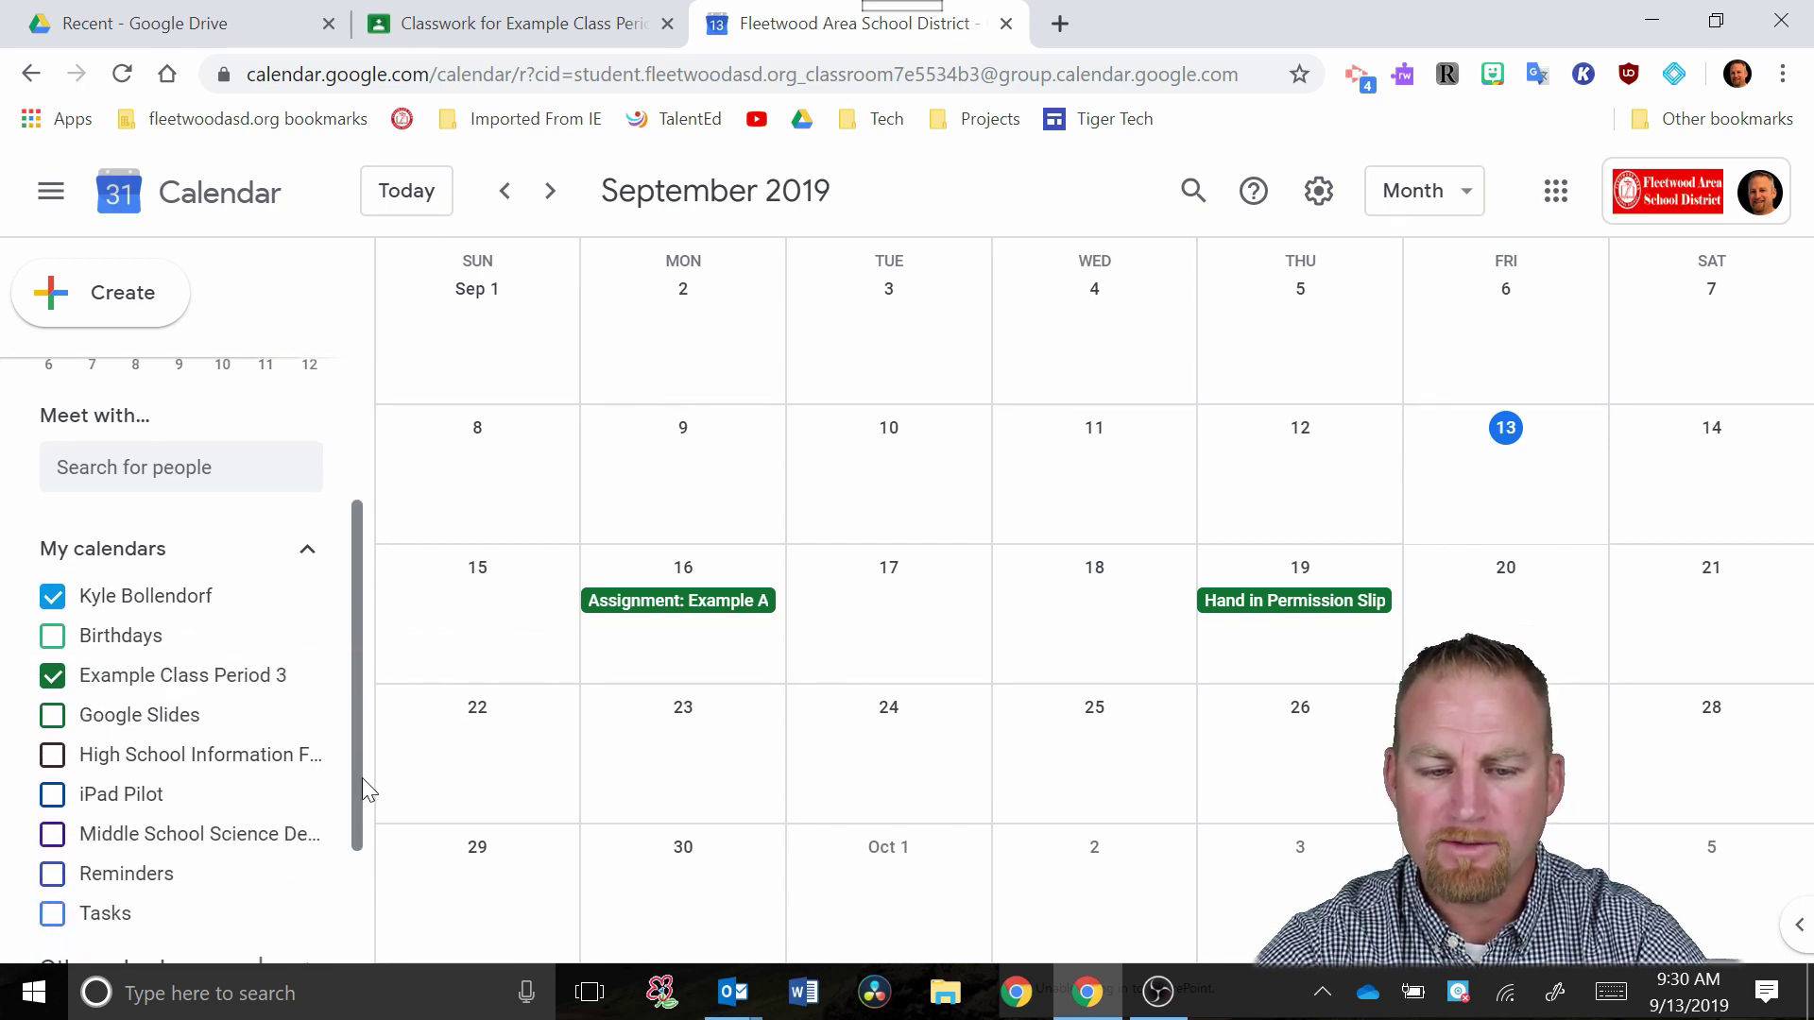